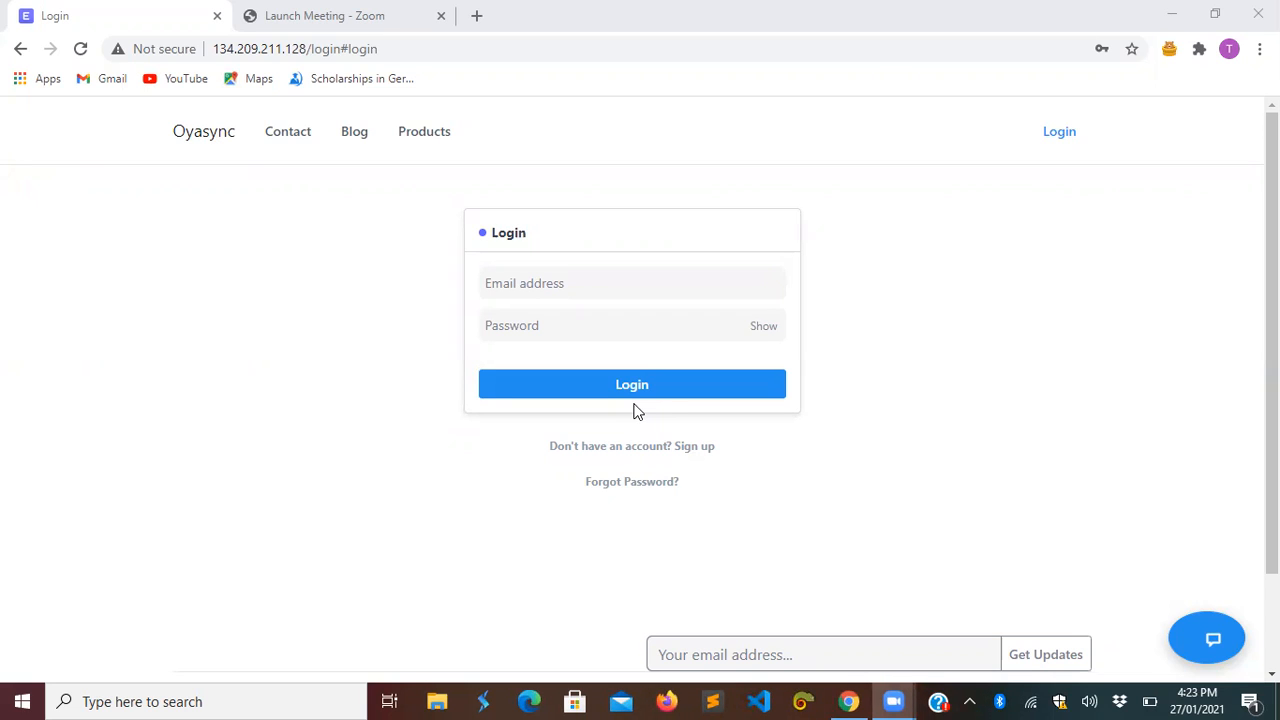
Log in with the saved support account, filling in its email address and password.
click(579, 278)
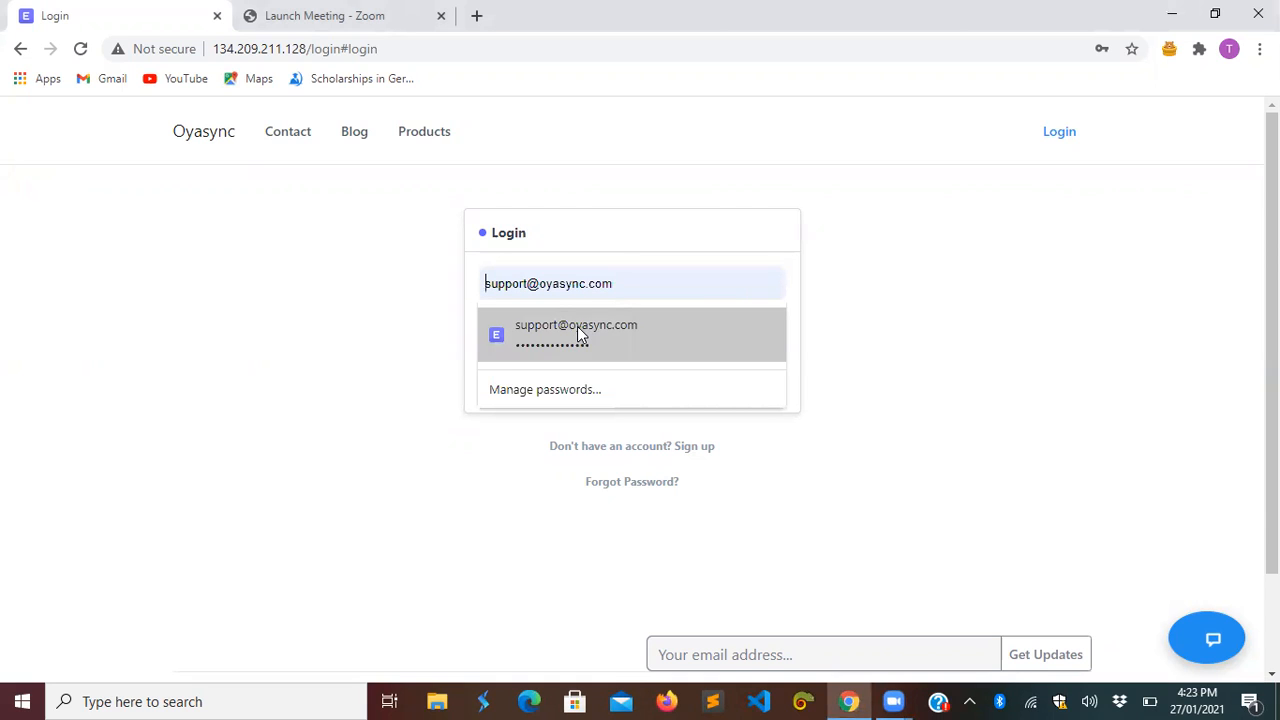
click(577, 326)
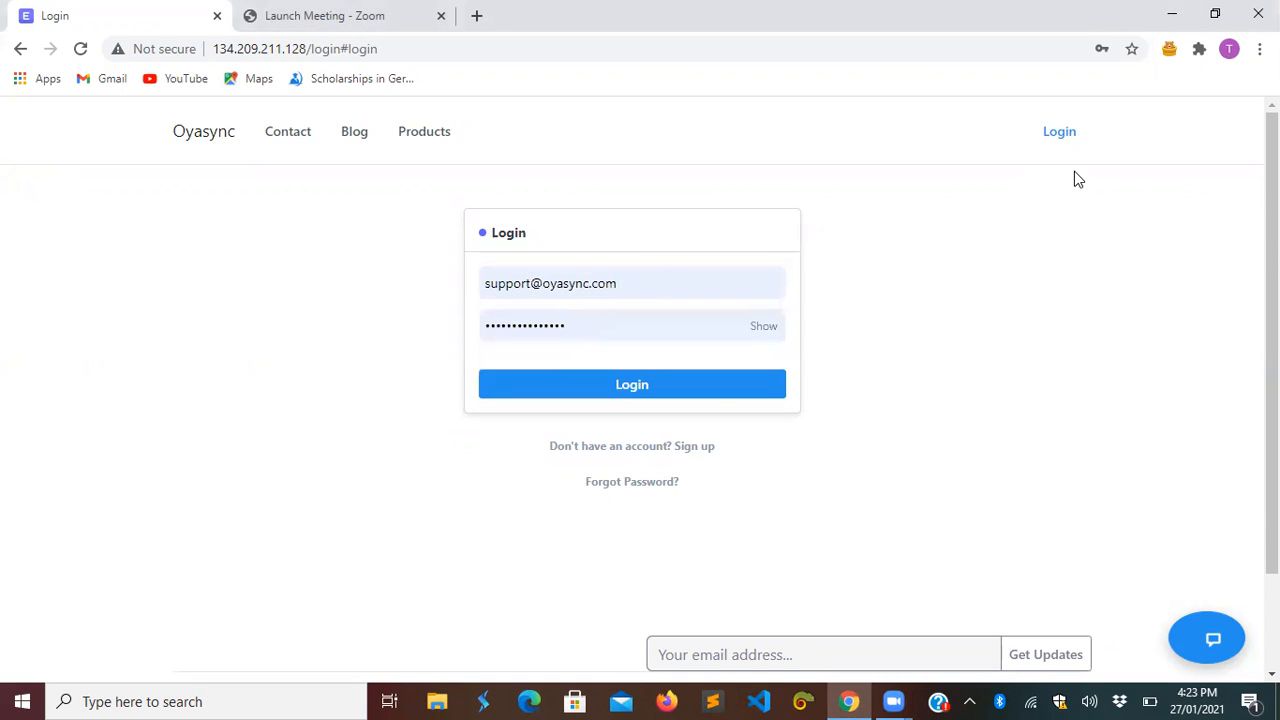
click(703, 392)
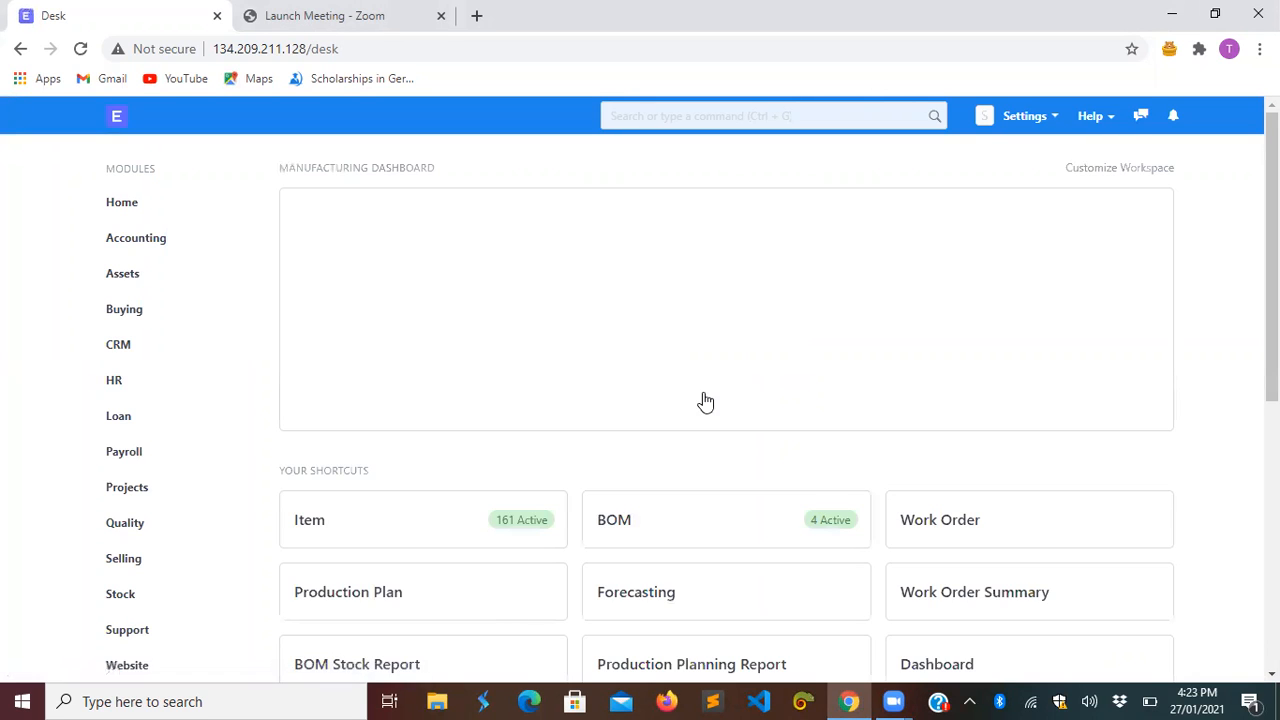
Open the BOM list from the Manufacturing module and remove its Is Active filter.
scroll(148, 425, down, 6)
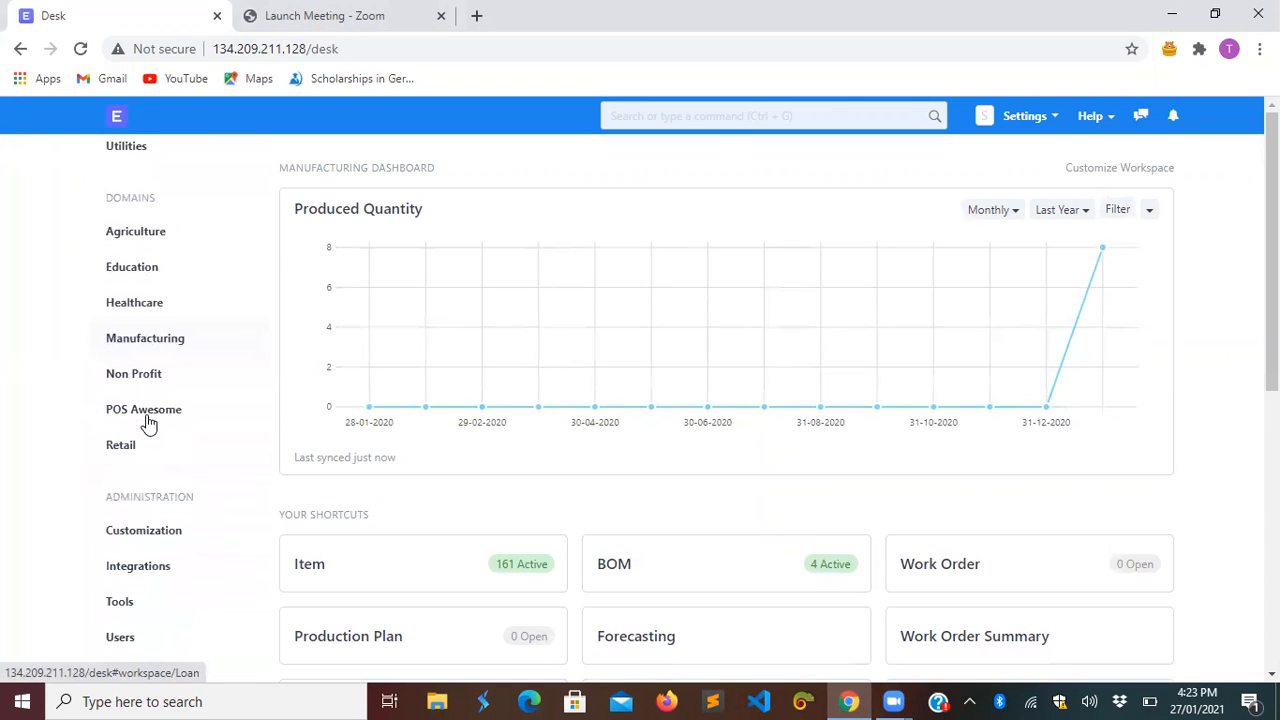
click(165, 340)
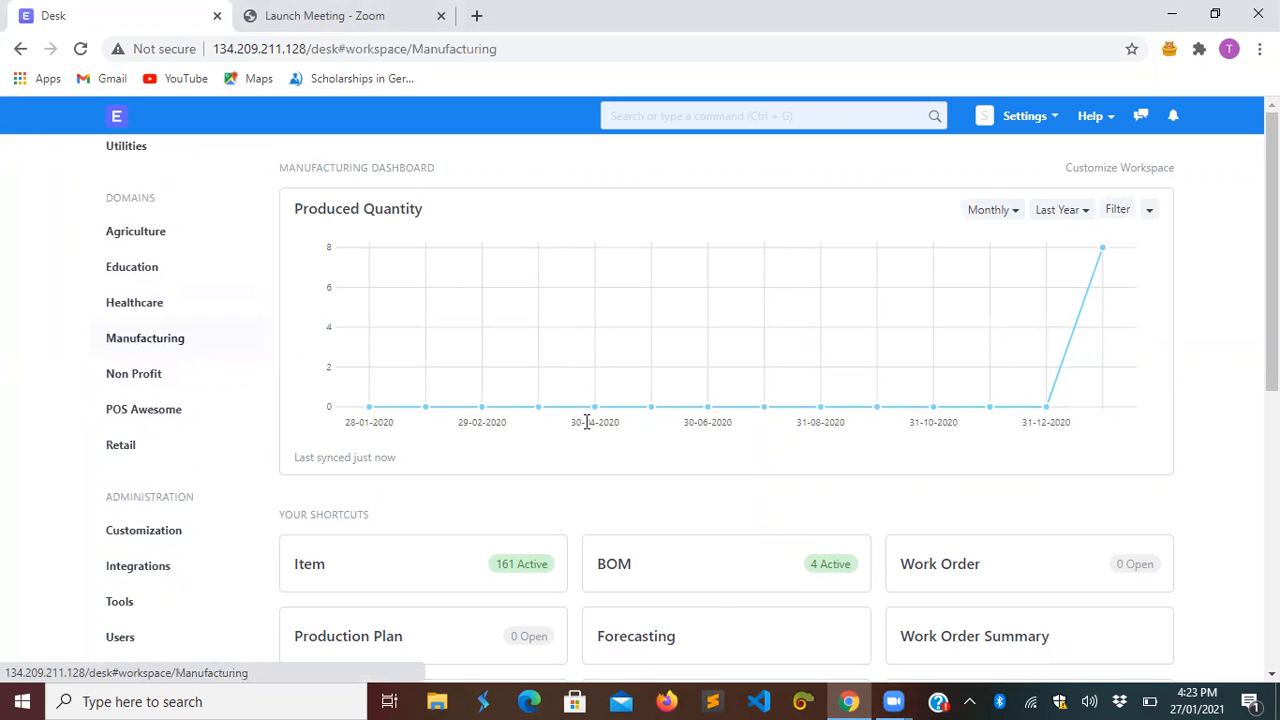
click(712, 591)
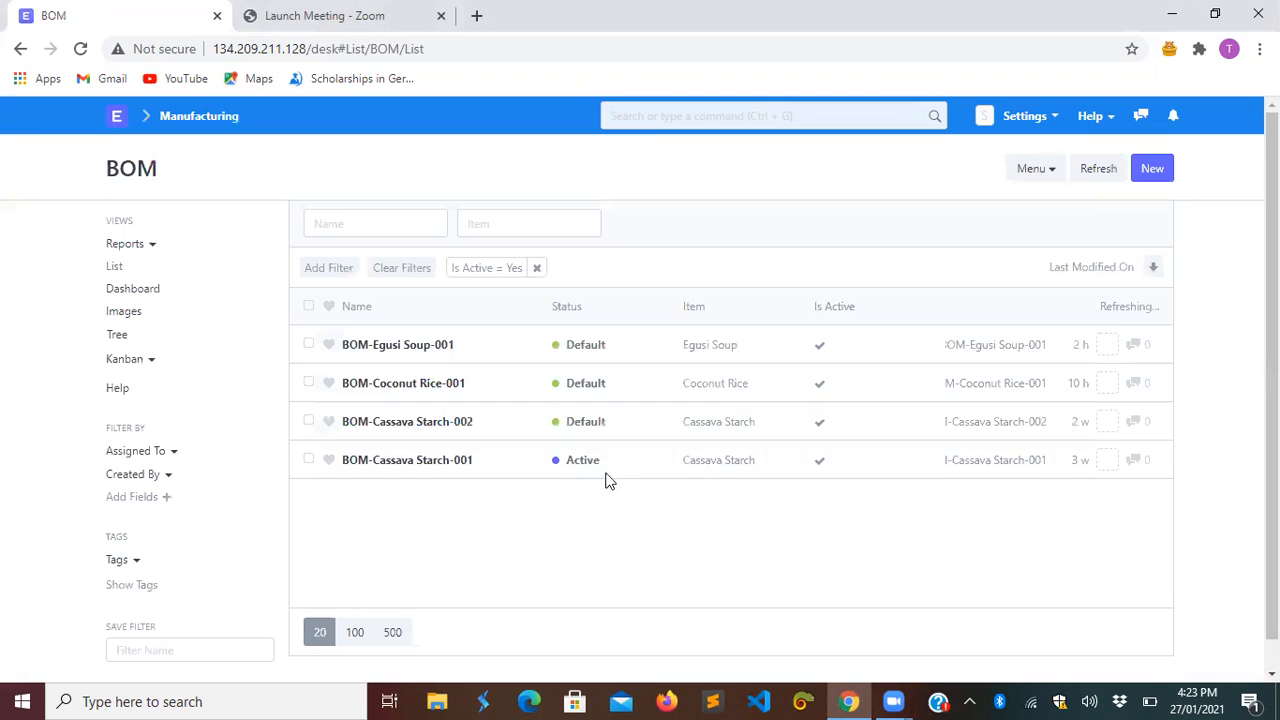
click(536, 268)
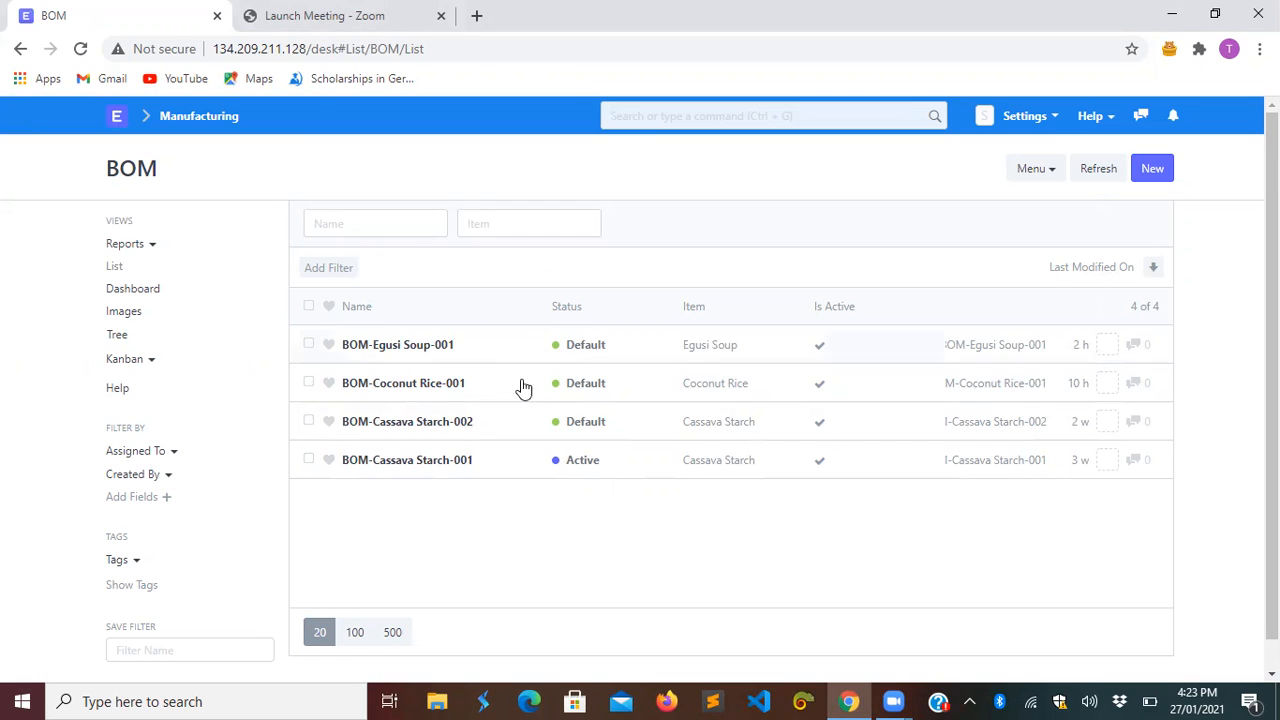
Create a new BOM and select Fried Rice as the item to manufacture.
click(1148, 180)
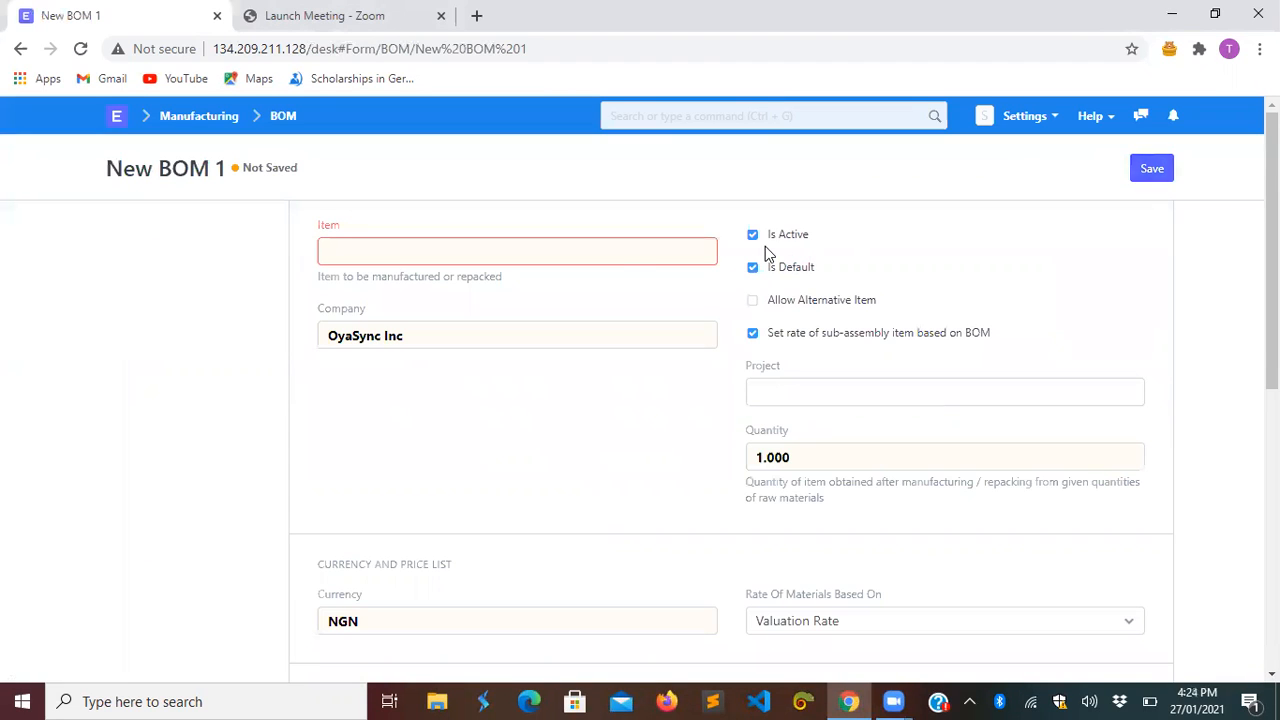
click(620, 255)
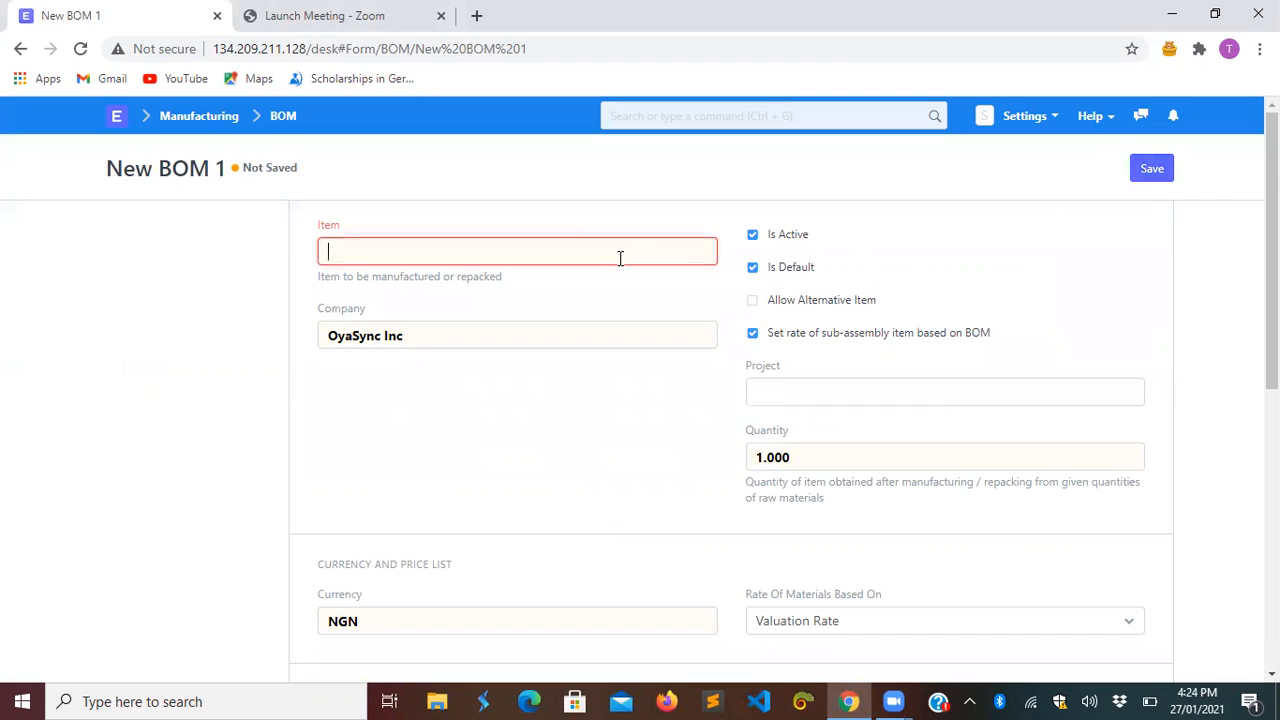
text(fried)
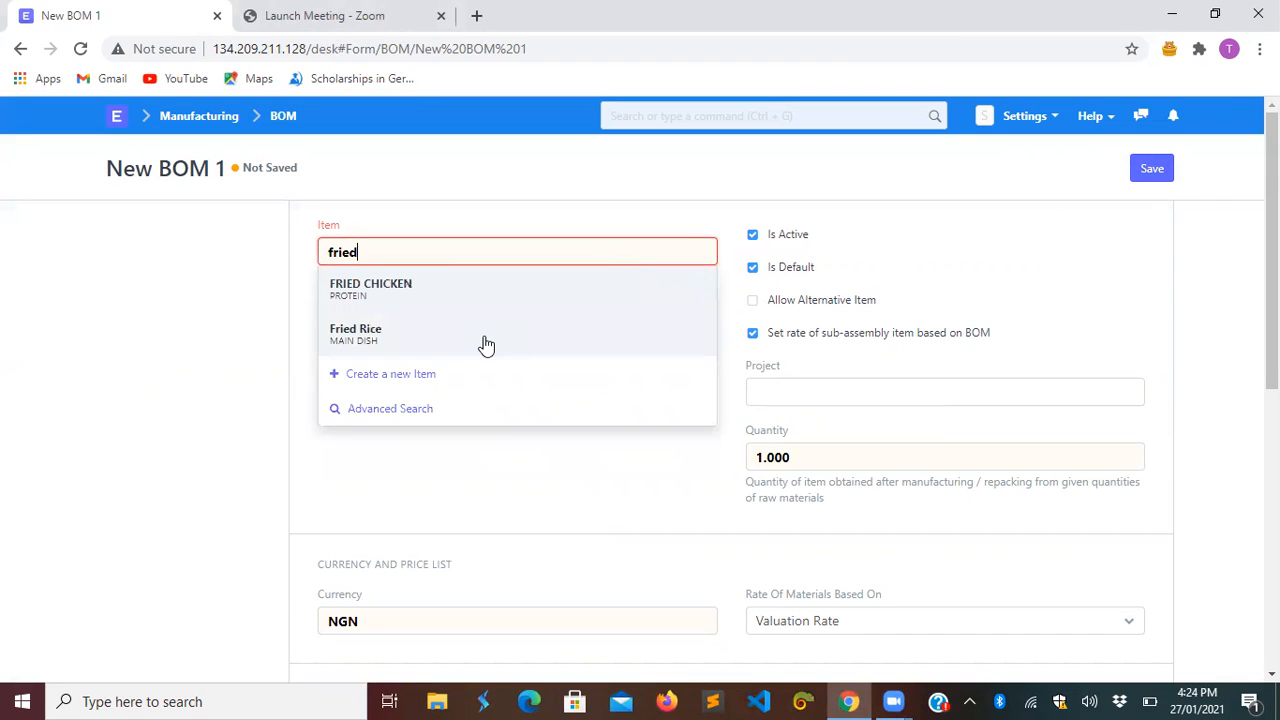
click(434, 335)
Set the company of the Fried Rice BOM to Overwhelming Group.
click(421, 343)
key(BackSpace)
key(BackSpace)
key(BackSpace)
key(BackSpace)
key(BackSpace)
key(BackSpace)
key(BackSpace)
key(BackSpace)
key(BackSpace)
key(BackSpace)
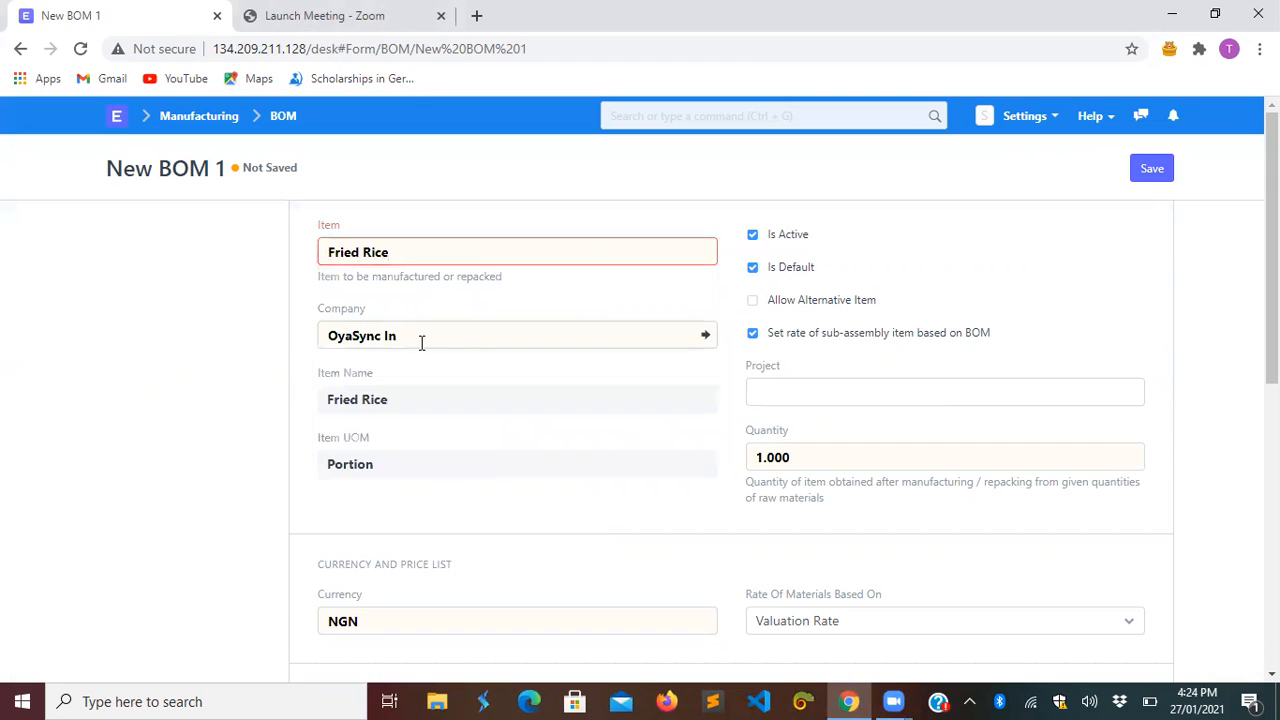
text(ver)
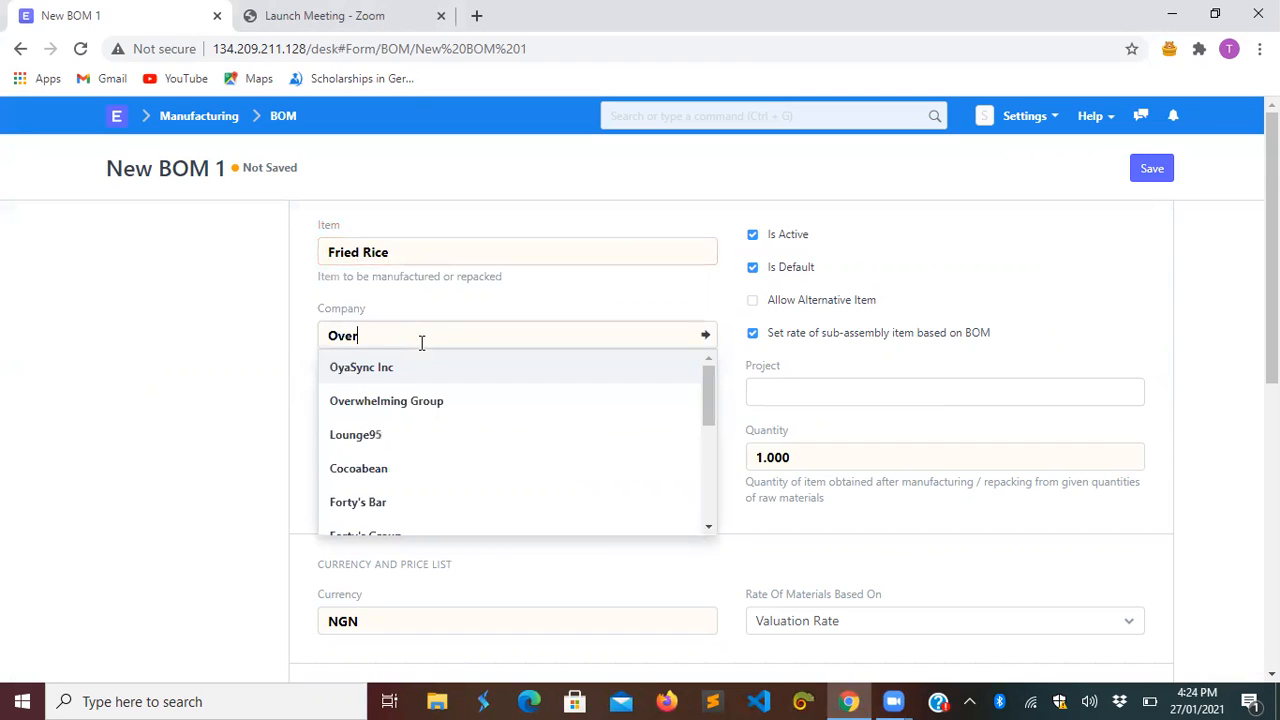
click(429, 366)
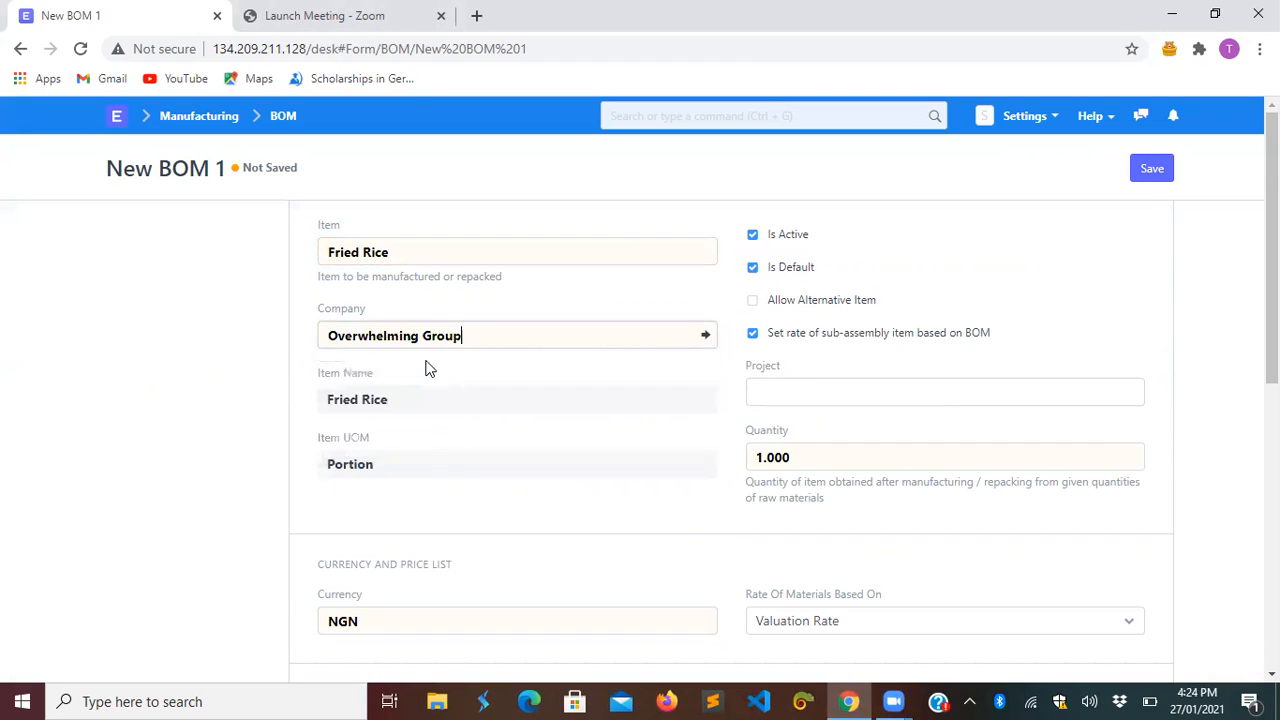
Set the quantity of Fried Rice obtained from the raw materials to 4.
click(839, 458)
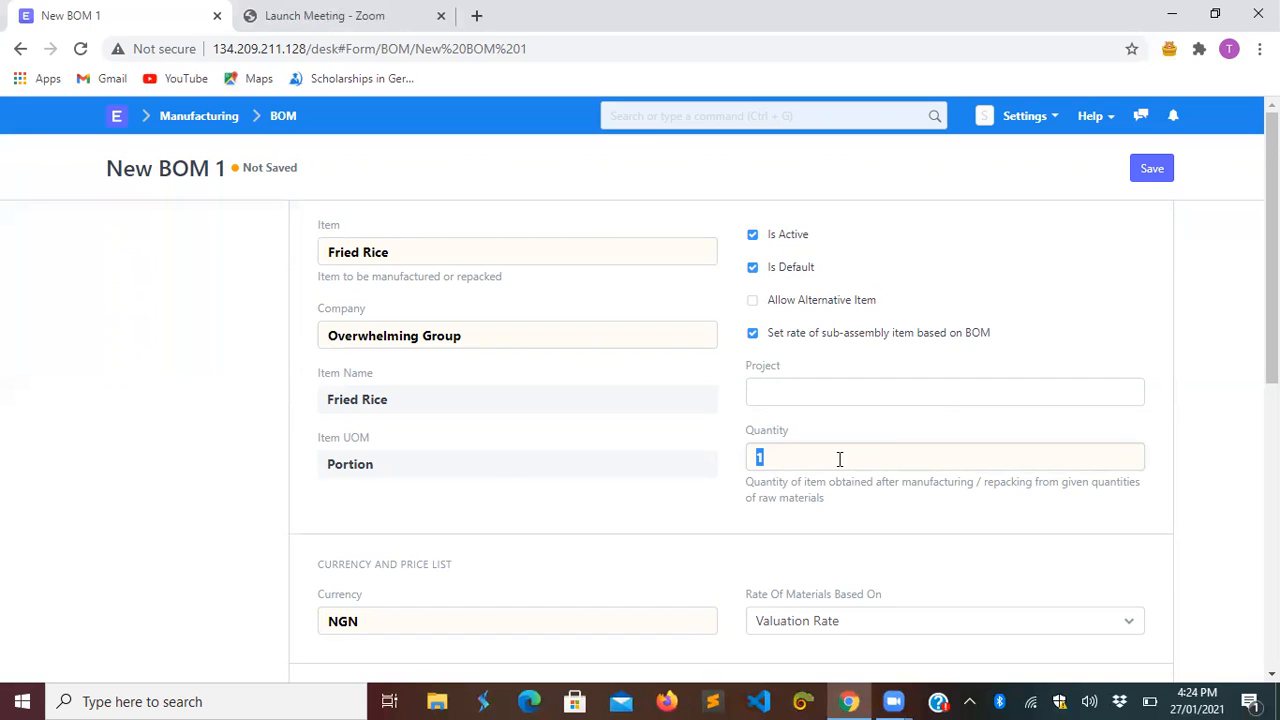
key(BackSpace)
text(4)
Try Price List as the basis for the material rates, and return the setting to Valuation Rate.
scroll(492, 521, down, 1)
scroll(491, 521, down, 3)
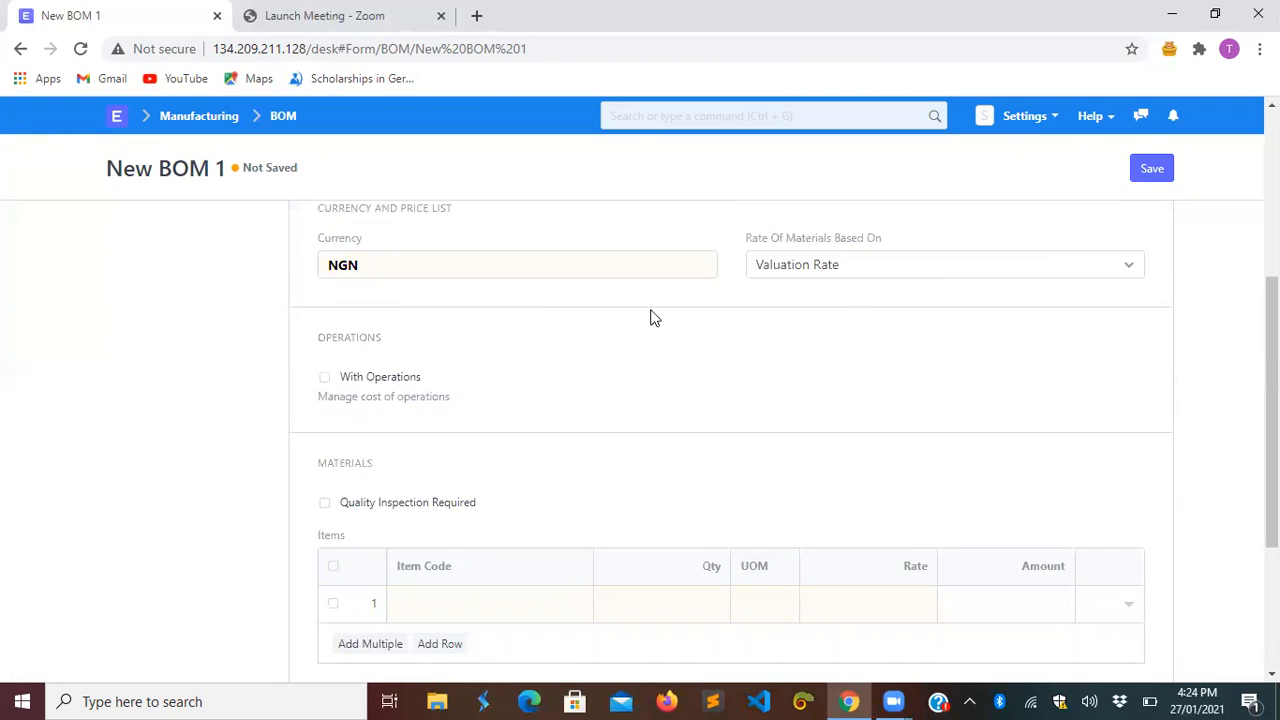
click(874, 266)
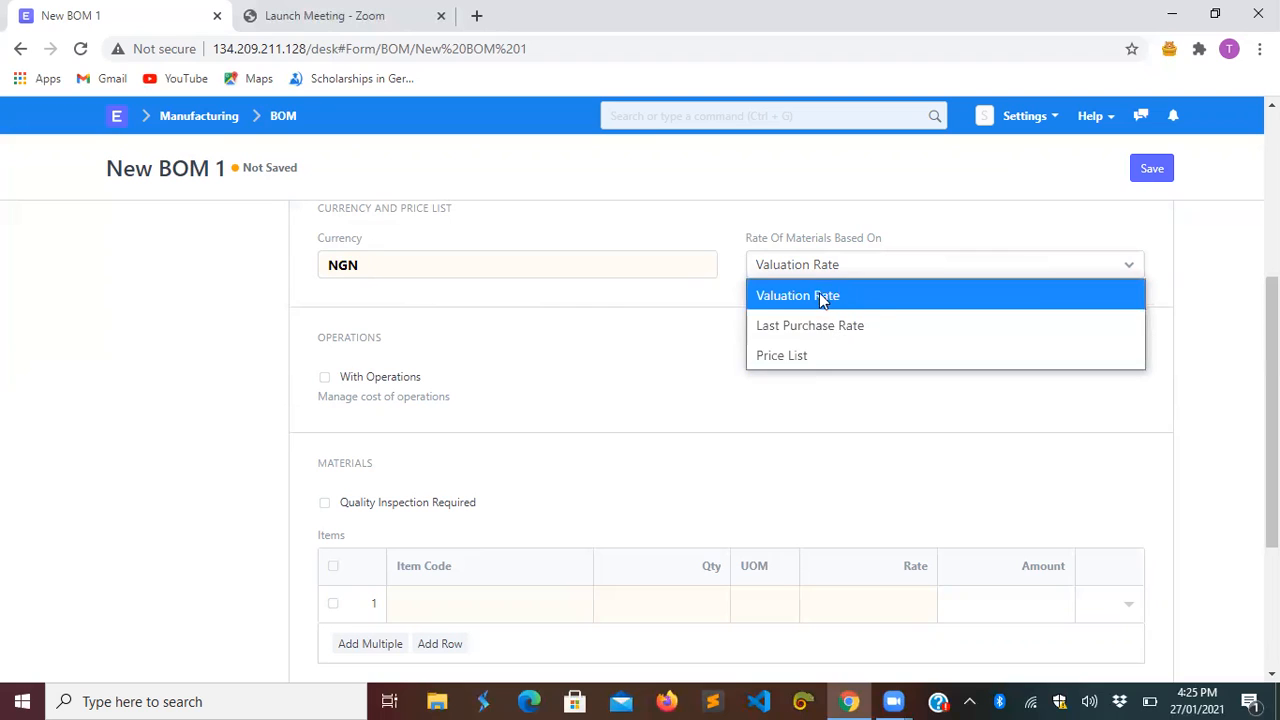
click(825, 350)
click(861, 330)
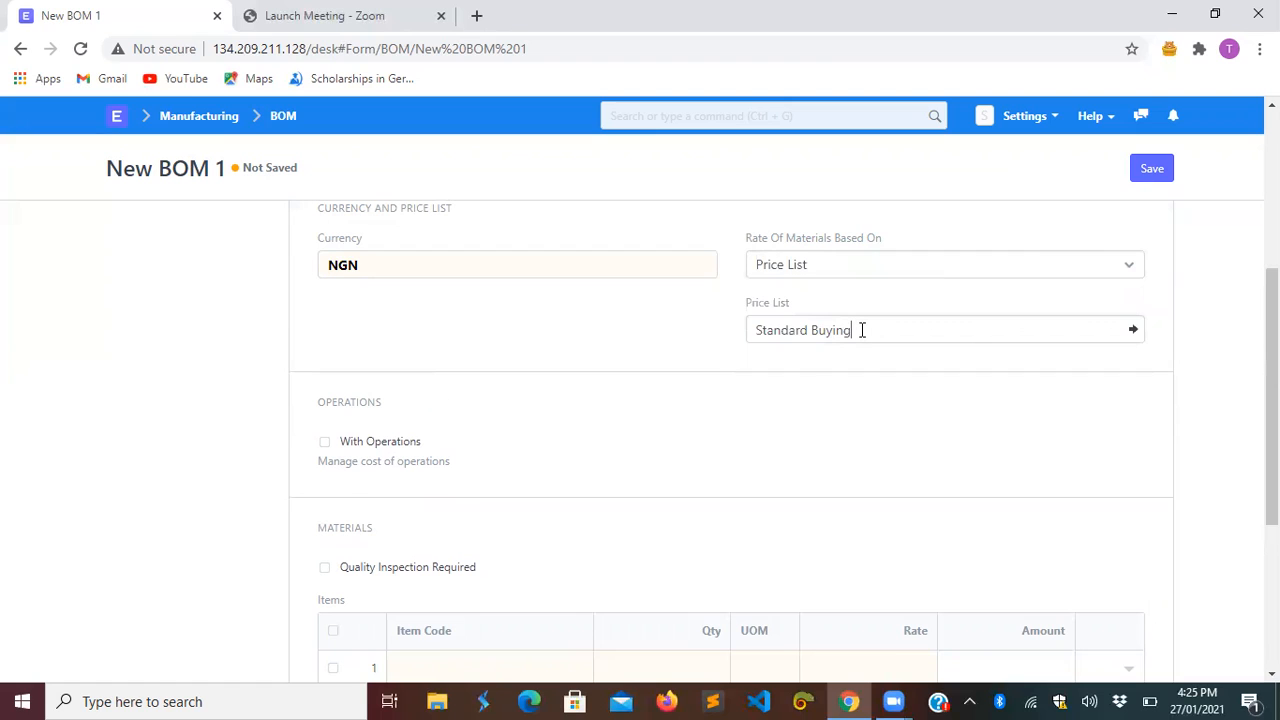
click(859, 275)
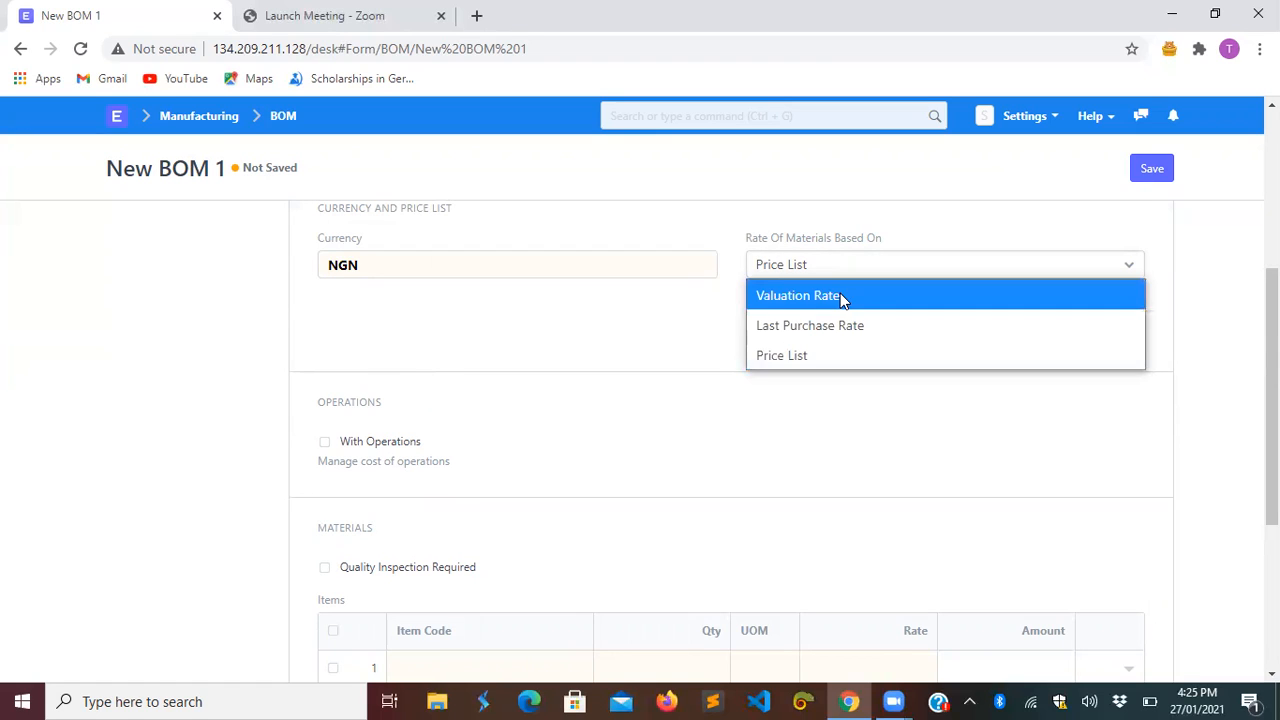
click(841, 297)
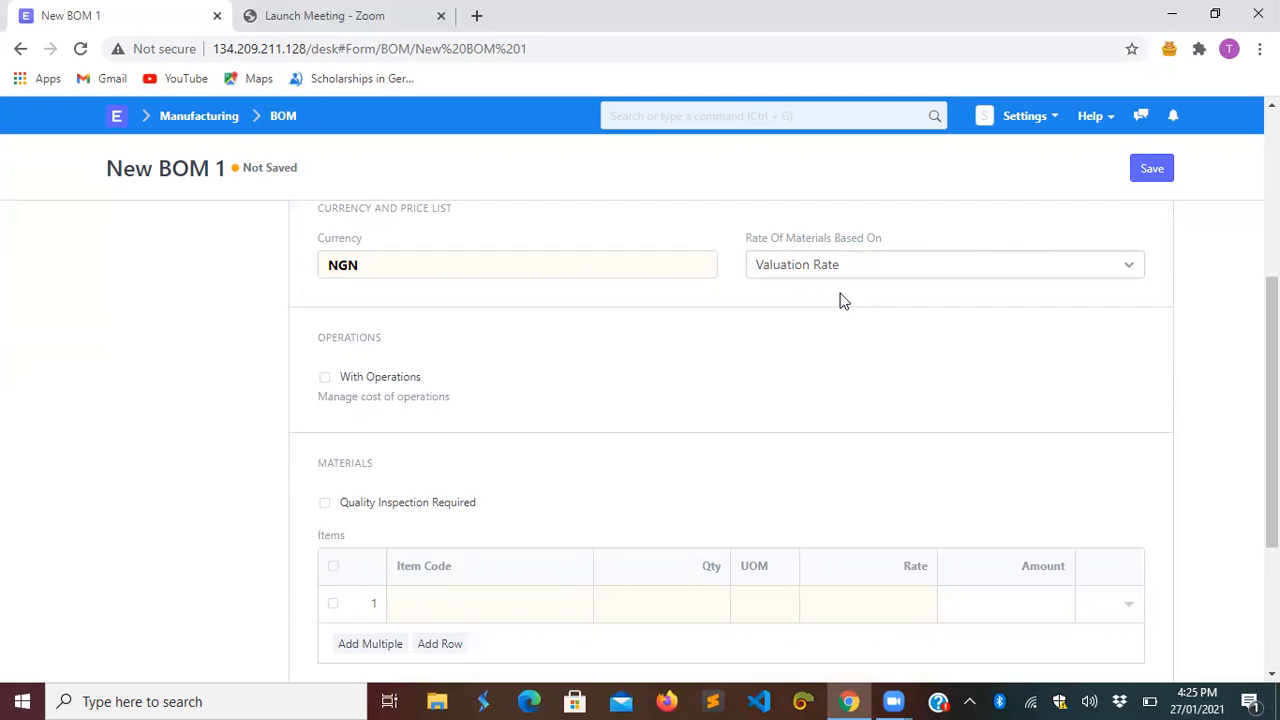
click(859, 273)
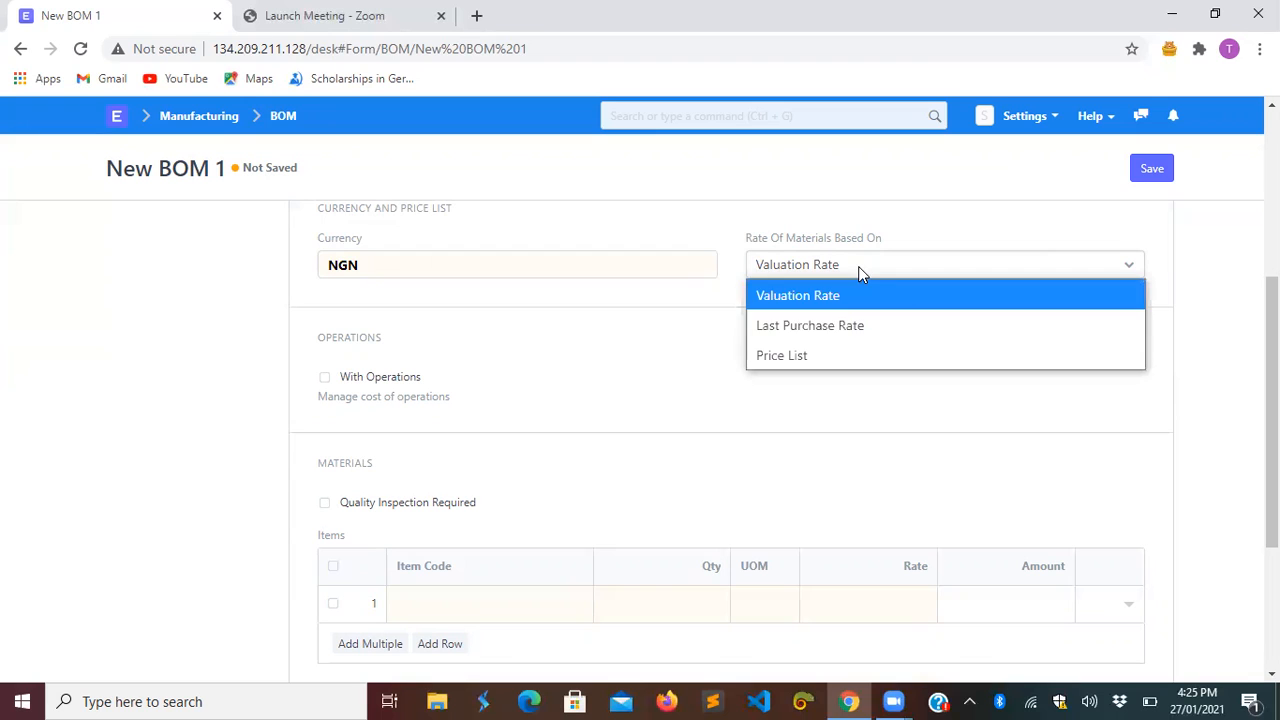
click(823, 302)
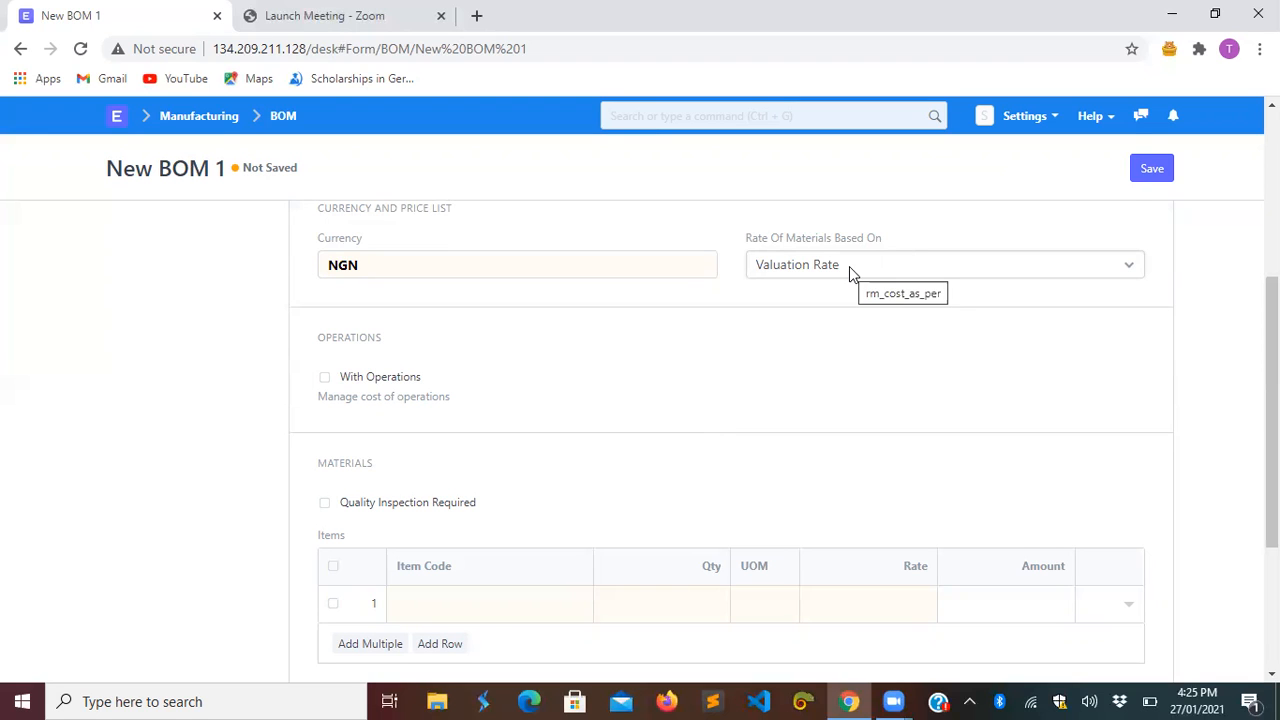
Select the raw material RICE as the item code in the first row of the materials table.
scroll(716, 453, down, 2)
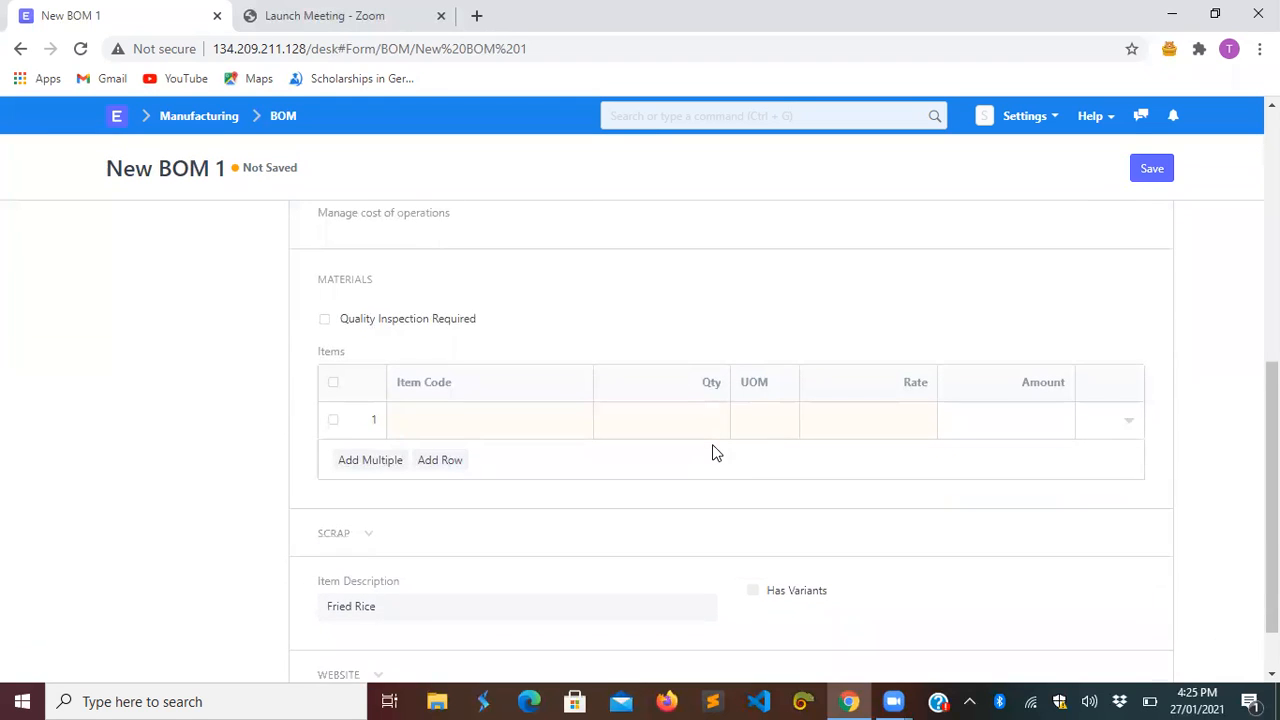
click(463, 420)
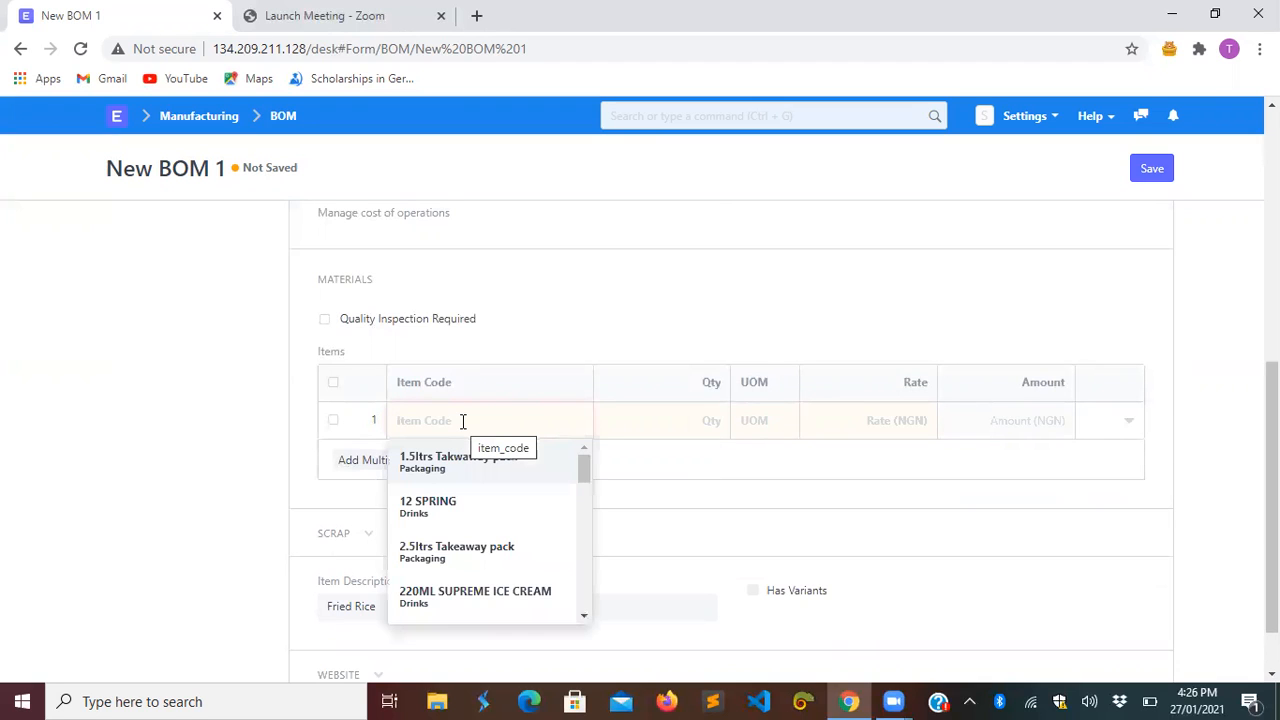
text(rw)
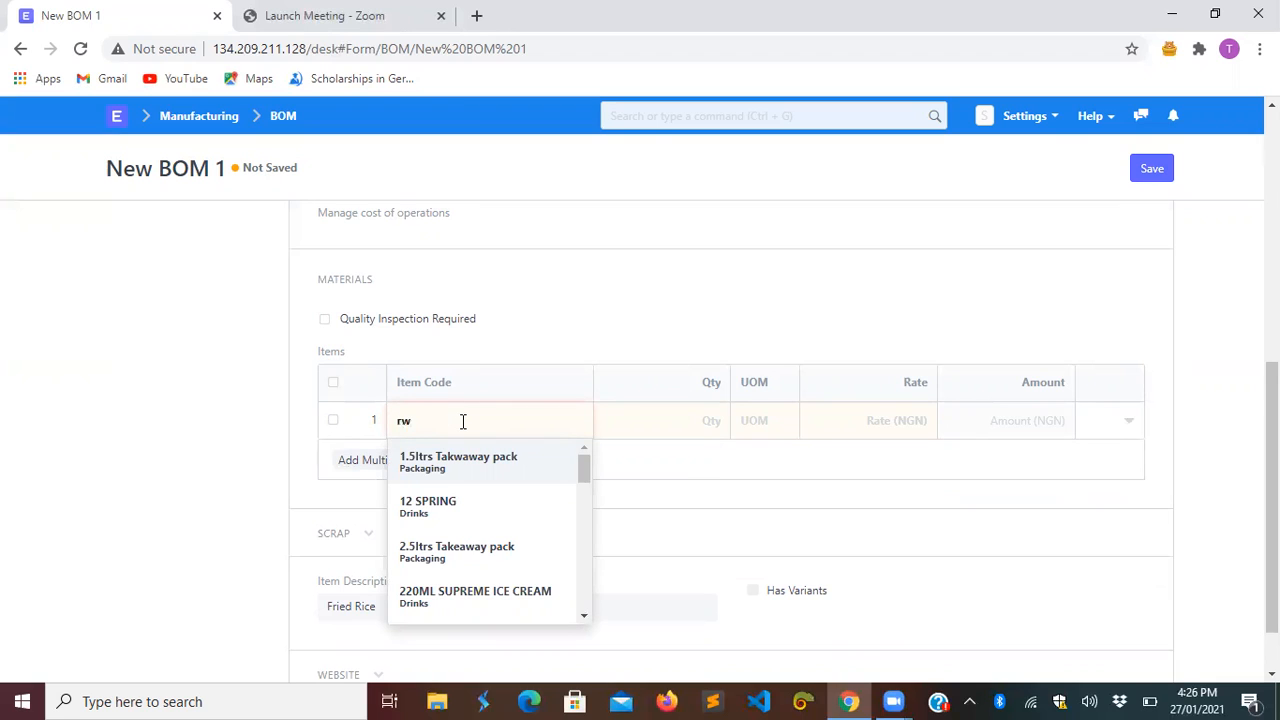
key(BackSpace)
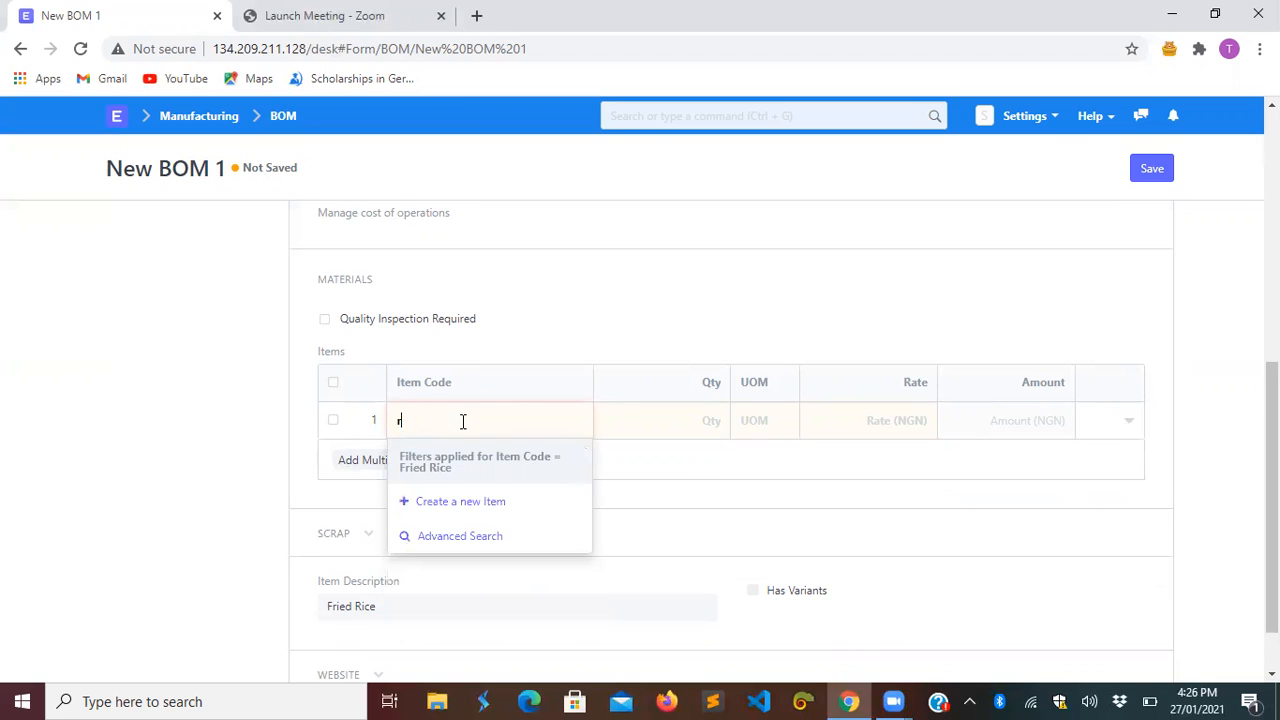
text(i)
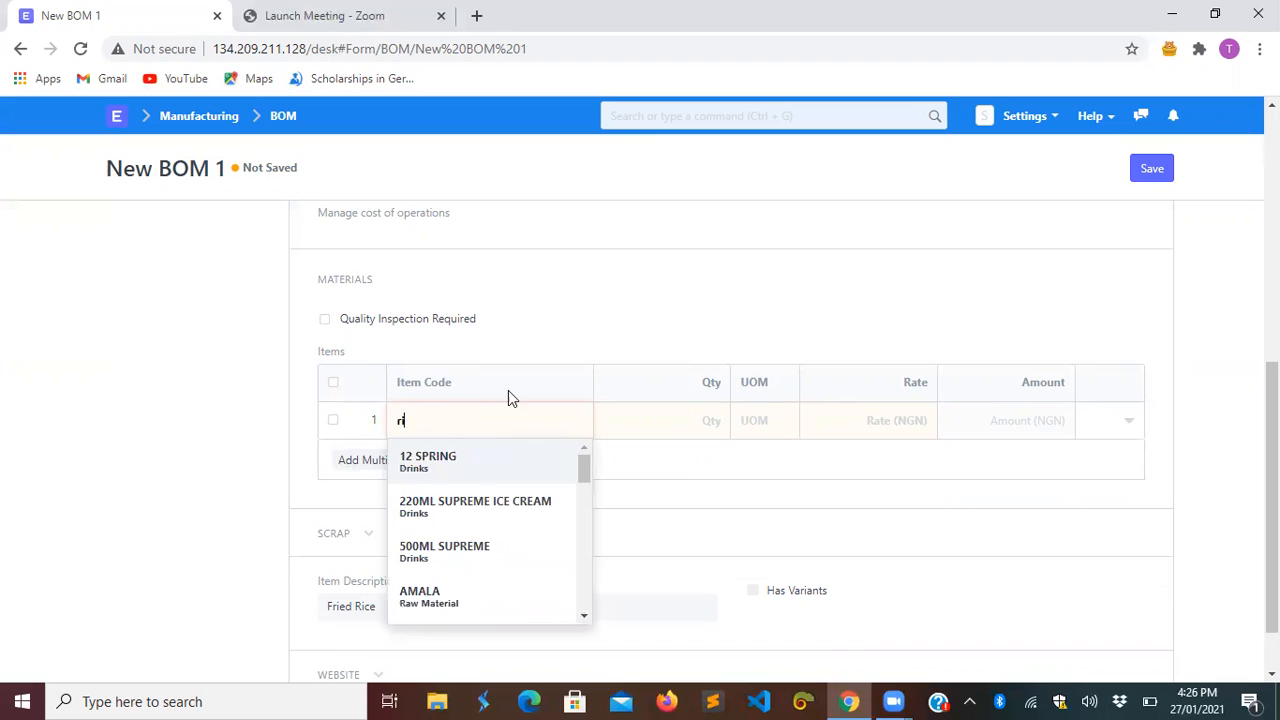
scroll(630, 327, down, 1)
scroll(630, 327, up, 6)
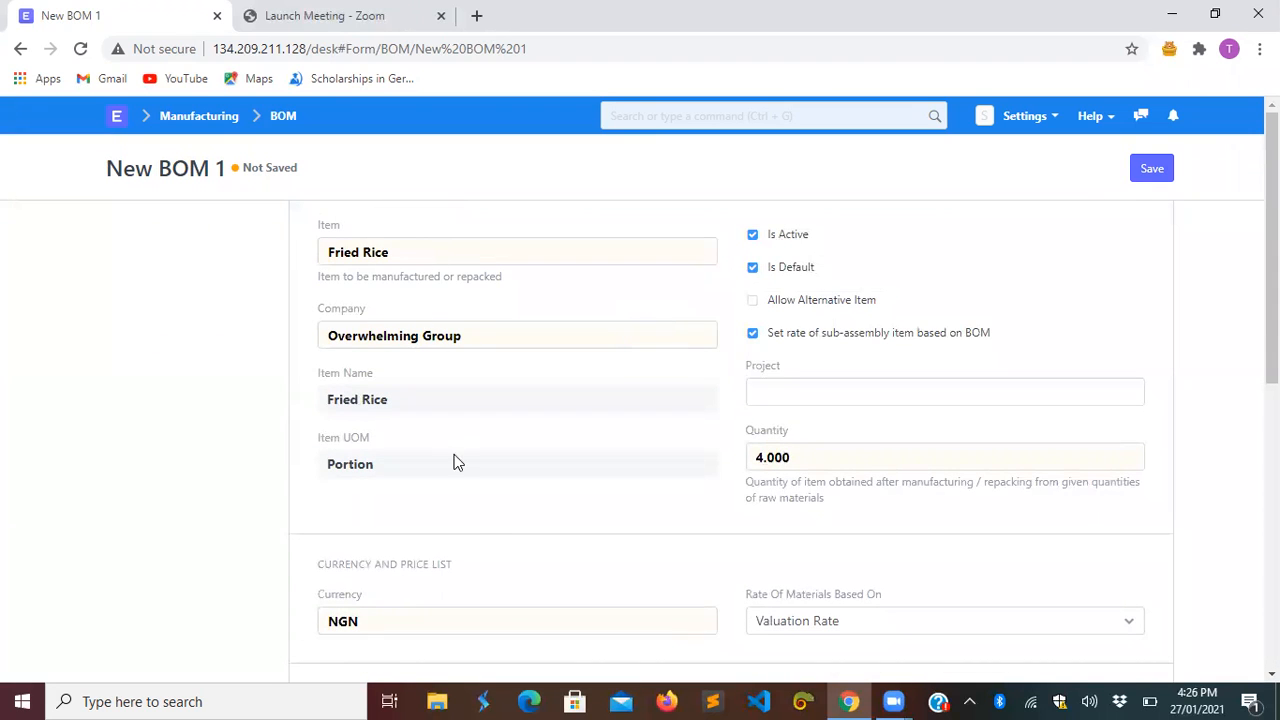
scroll(478, 531, down, 1)
scroll(478, 531, down, 5)
text(ce)
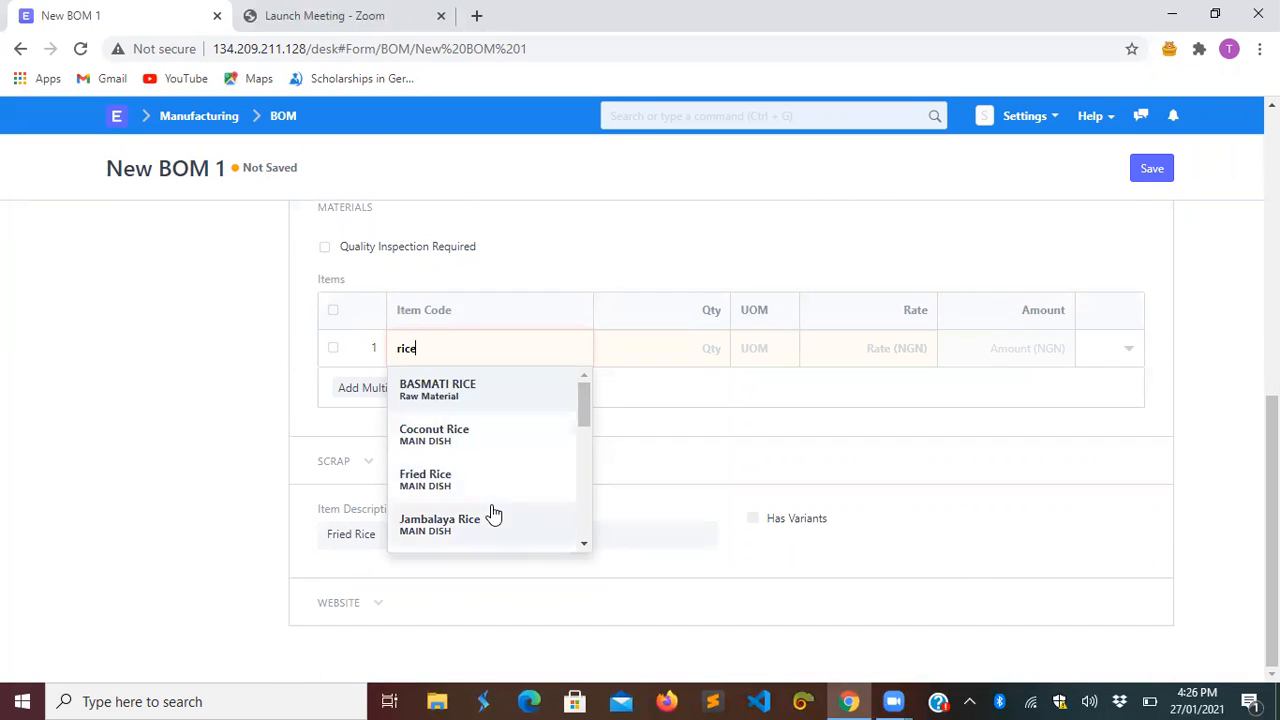
scroll(491, 514, down, 3)
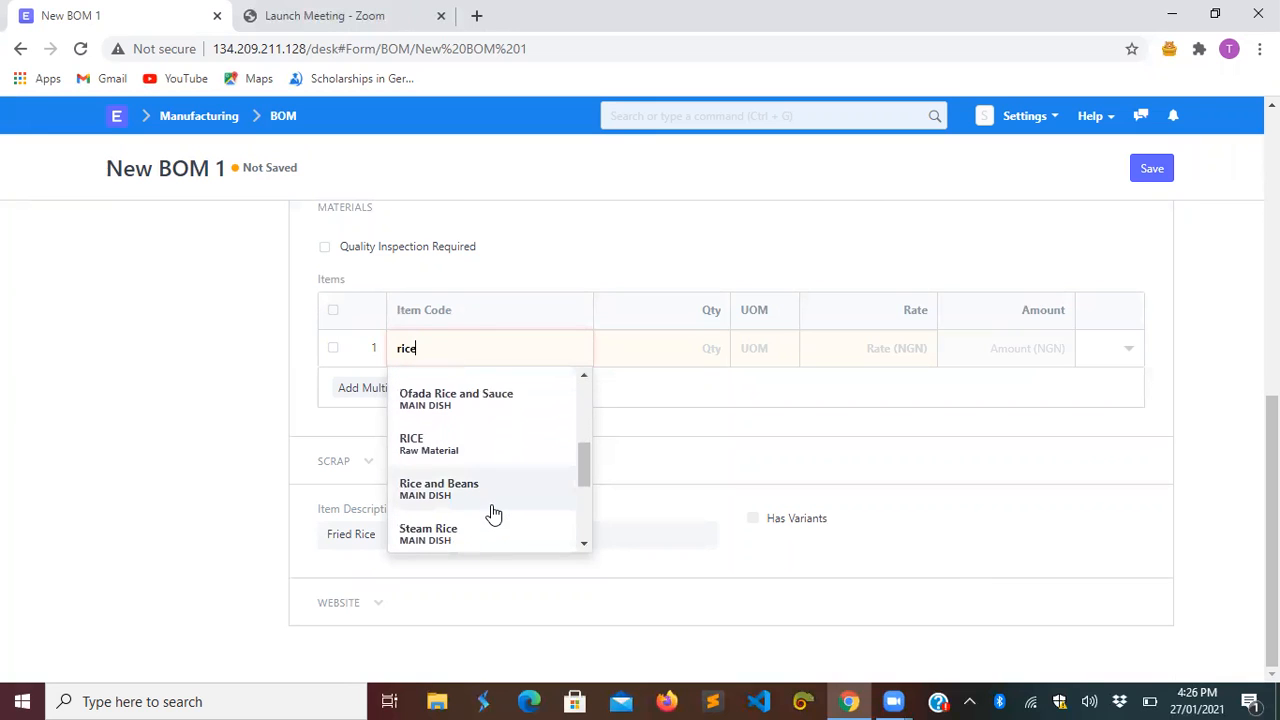
scroll(491, 514, down, 2)
scroll(491, 514, up, 1)
click(457, 384)
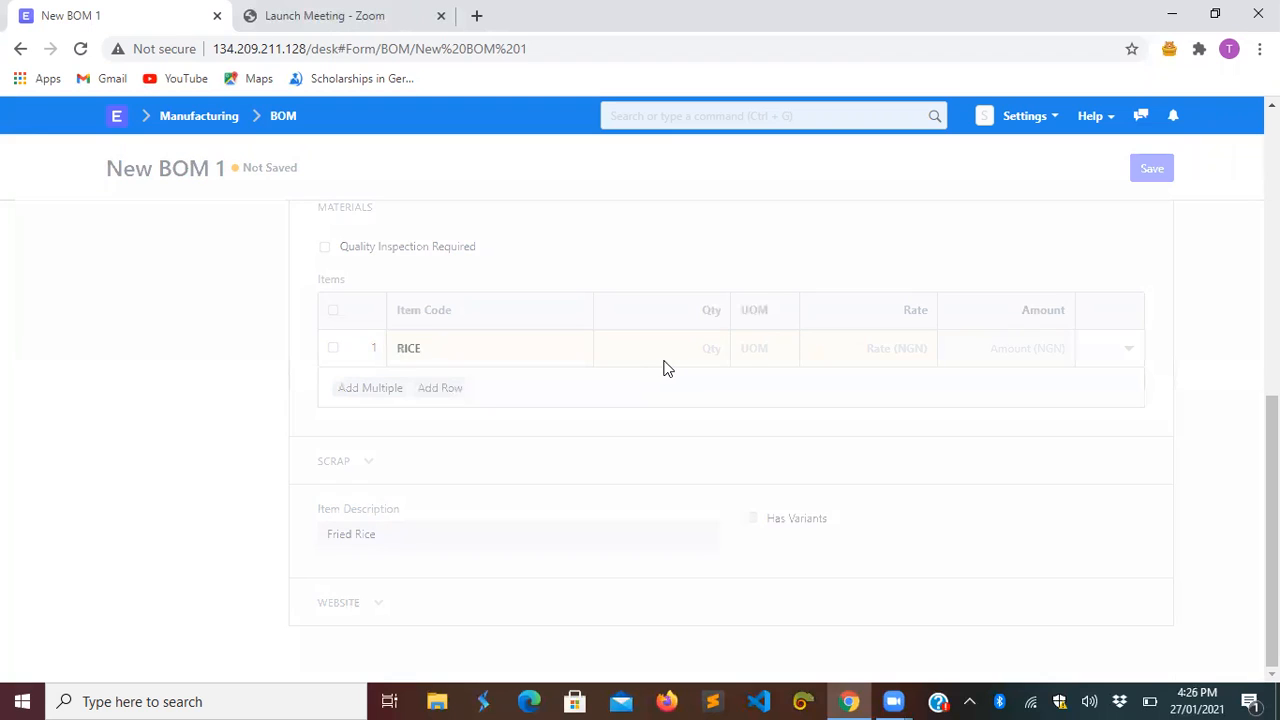
Set the RICE row's quantity to 0.5 Kg.
double_click(705, 354)
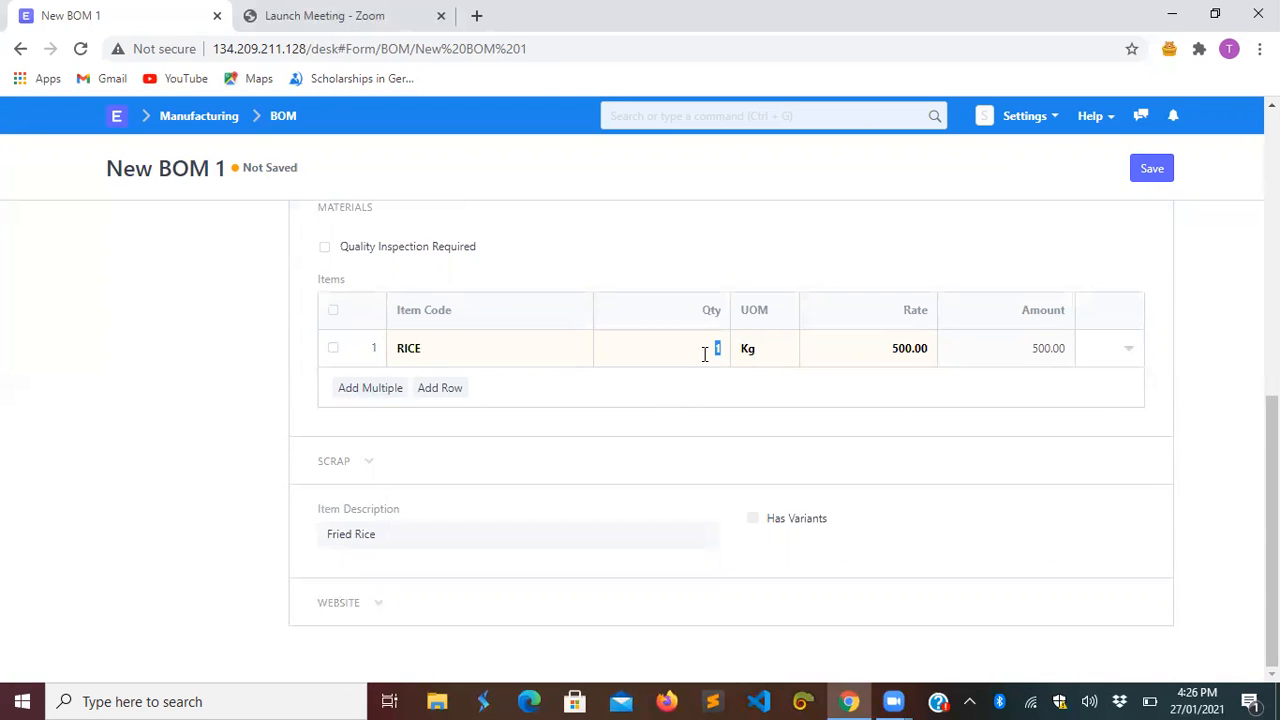
text(5)
key(BackSpace)
text(0.5)
click(711, 400)
Add a second row to the materials table with VEGETABLE OIL (EMPEROR) as its item code.
scroll(842, 265, up, 5)
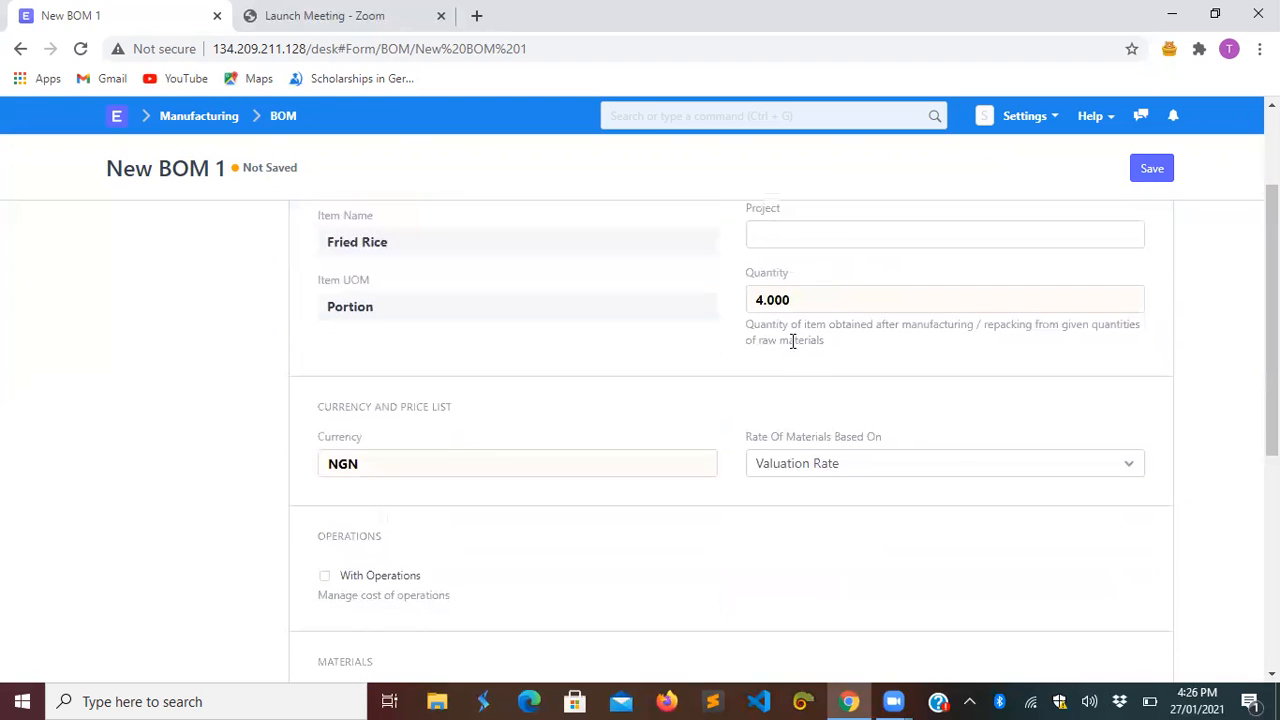
scroll(726, 420, up, 2)
scroll(726, 415, down, 4)
scroll(727, 416, down, 2)
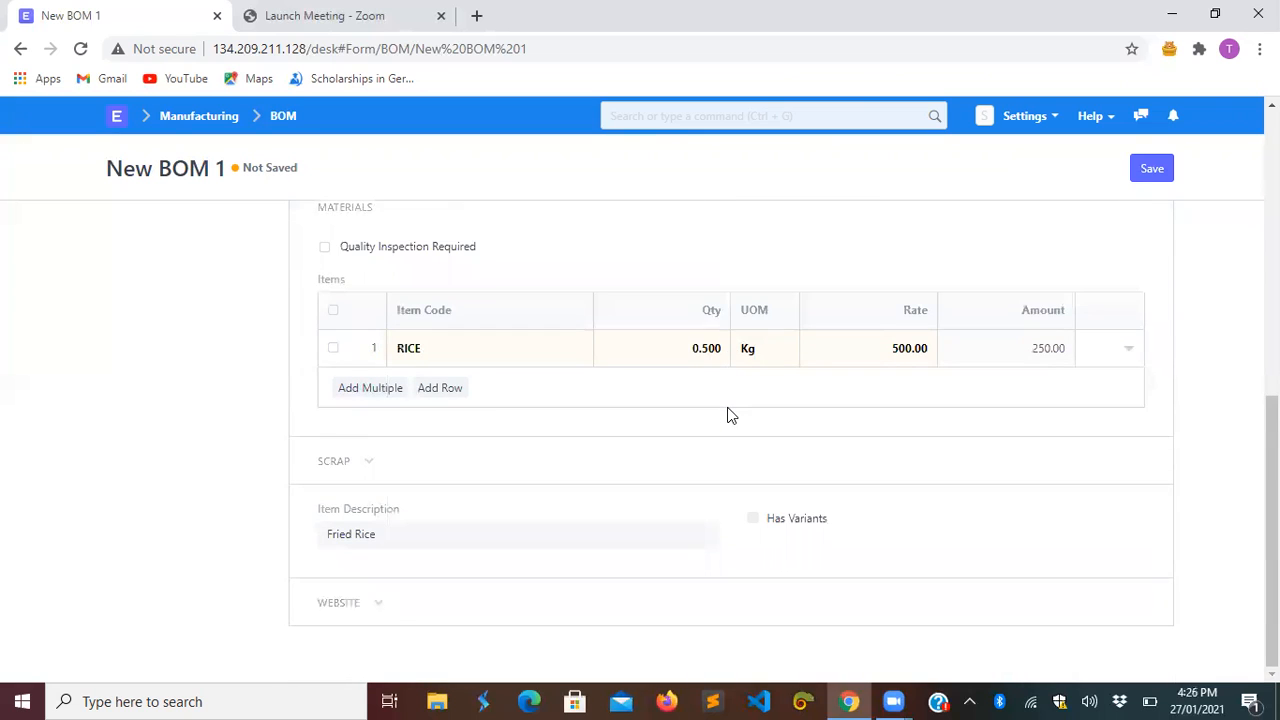
click(441, 388)
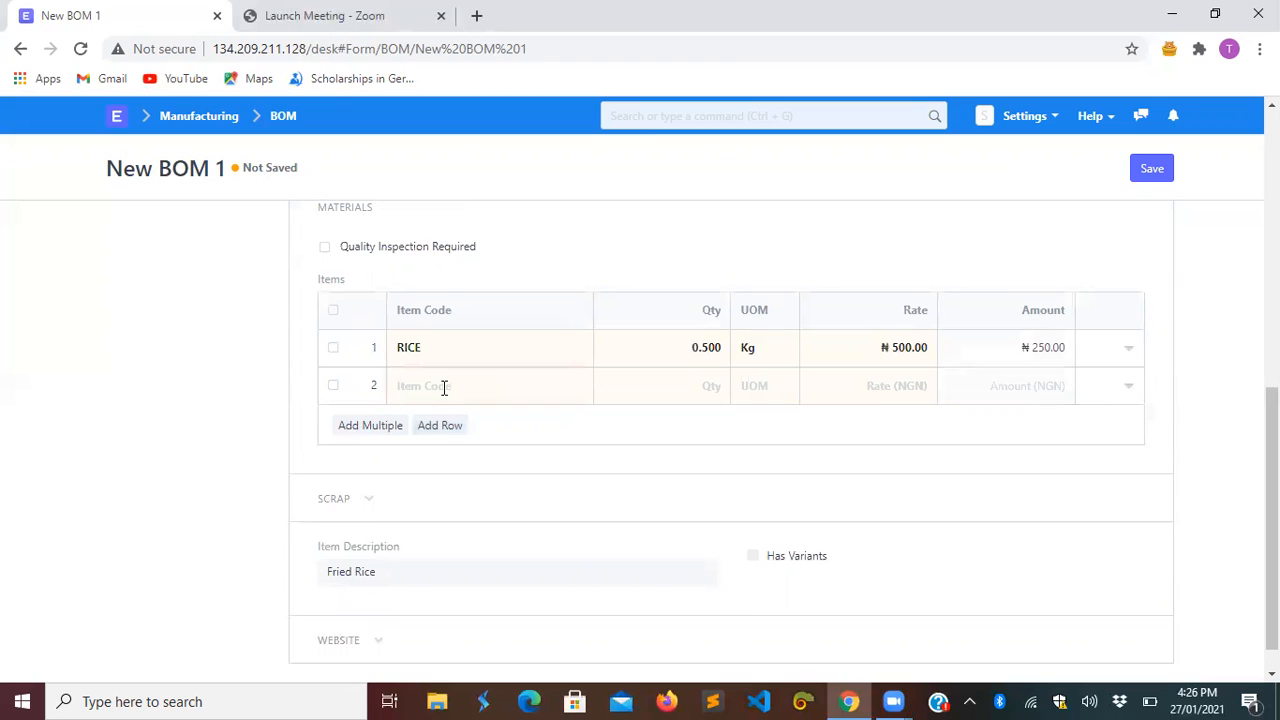
click(444, 388)
text(veg)
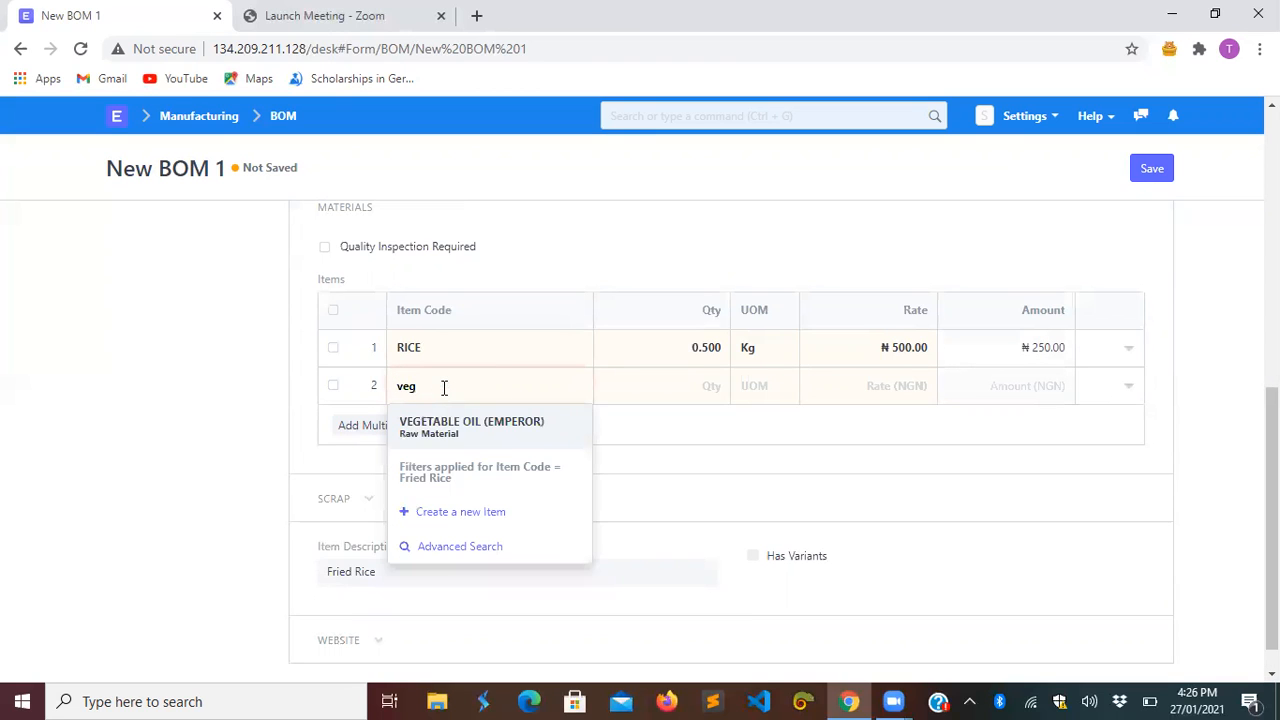
click(472, 428)
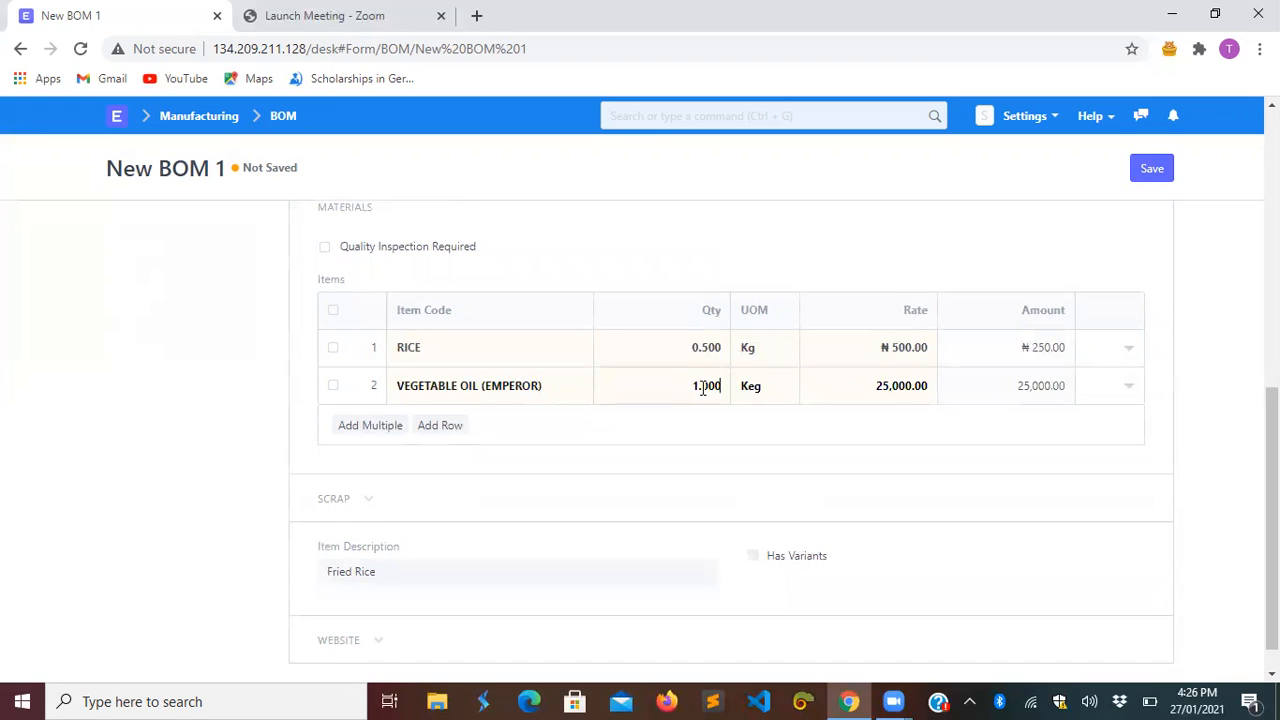
Set the VEGETABLE OIL (EMPEROR) row's quantity to 0.25 Keg.
key(BackSpace)
key(BackSpace)
key(BackSpace)
key(BackSpace)
key(BackSpace)
text(0.25)
click(722, 416)
Start adding multiple items to the materials, search for liver and add LIVER with a quantity of 3.
click(383, 430)
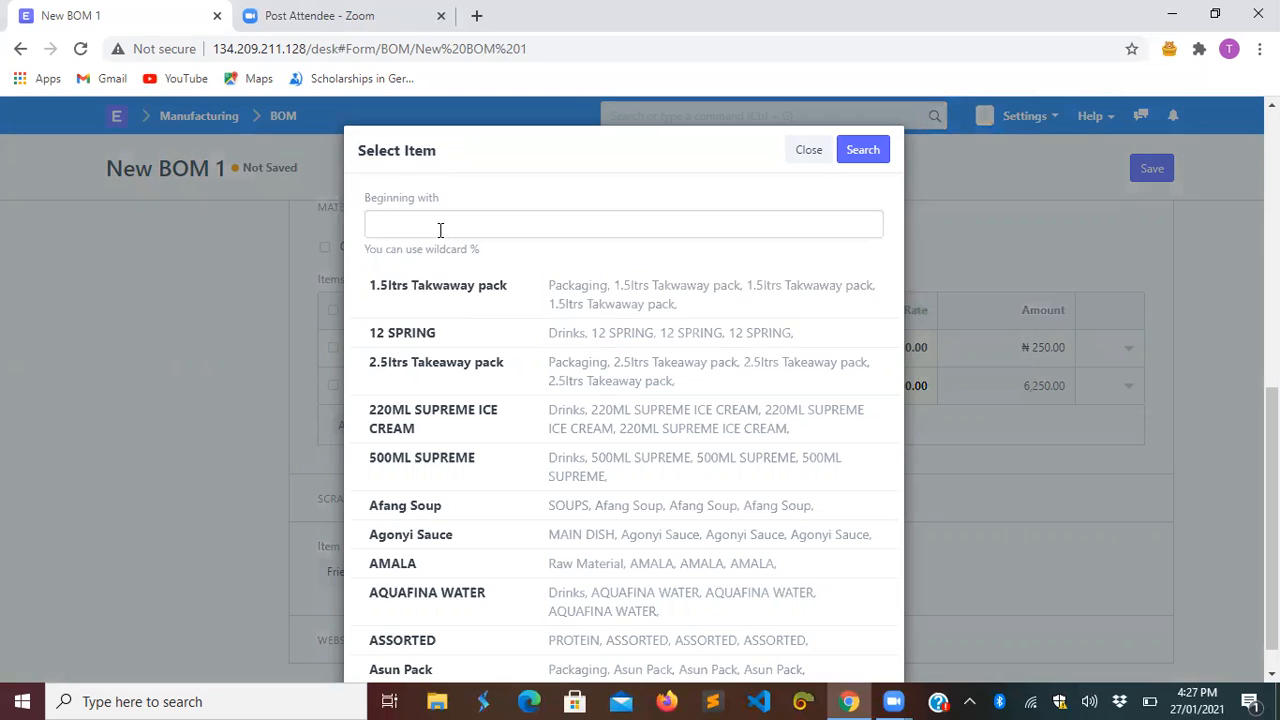
text(liver)
click(858, 160)
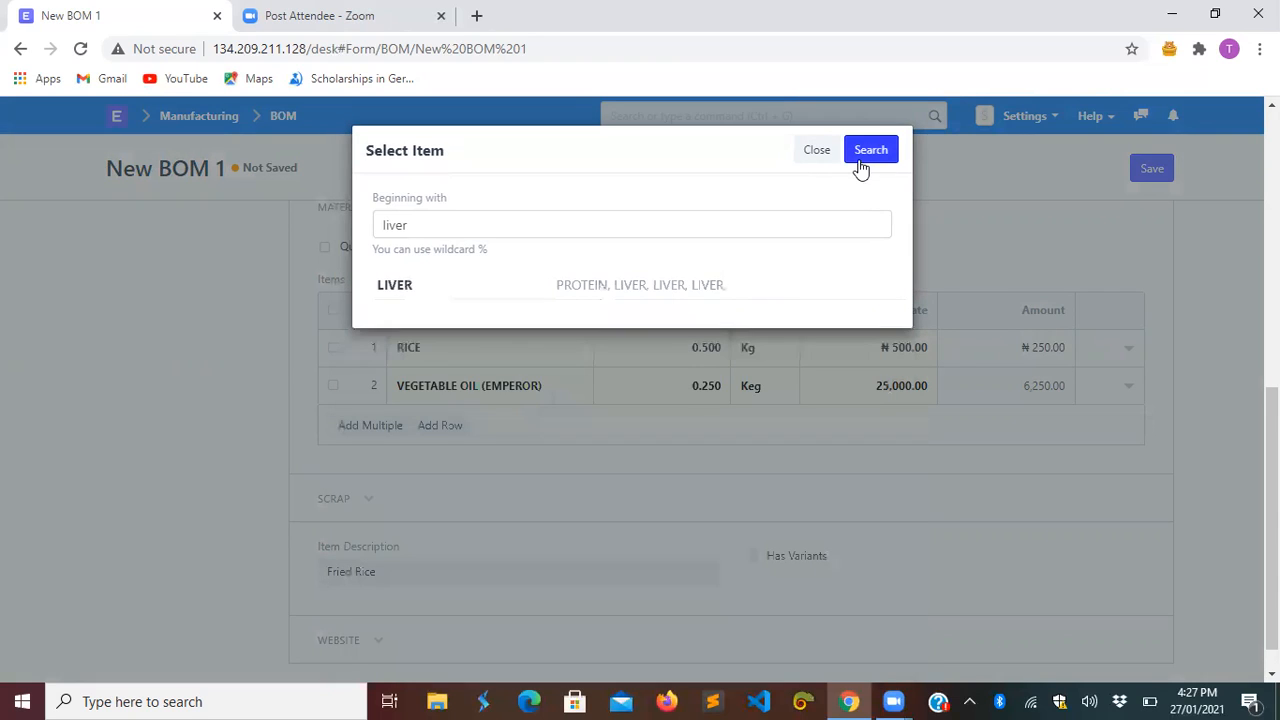
click(385, 287)
key(BackSpace)
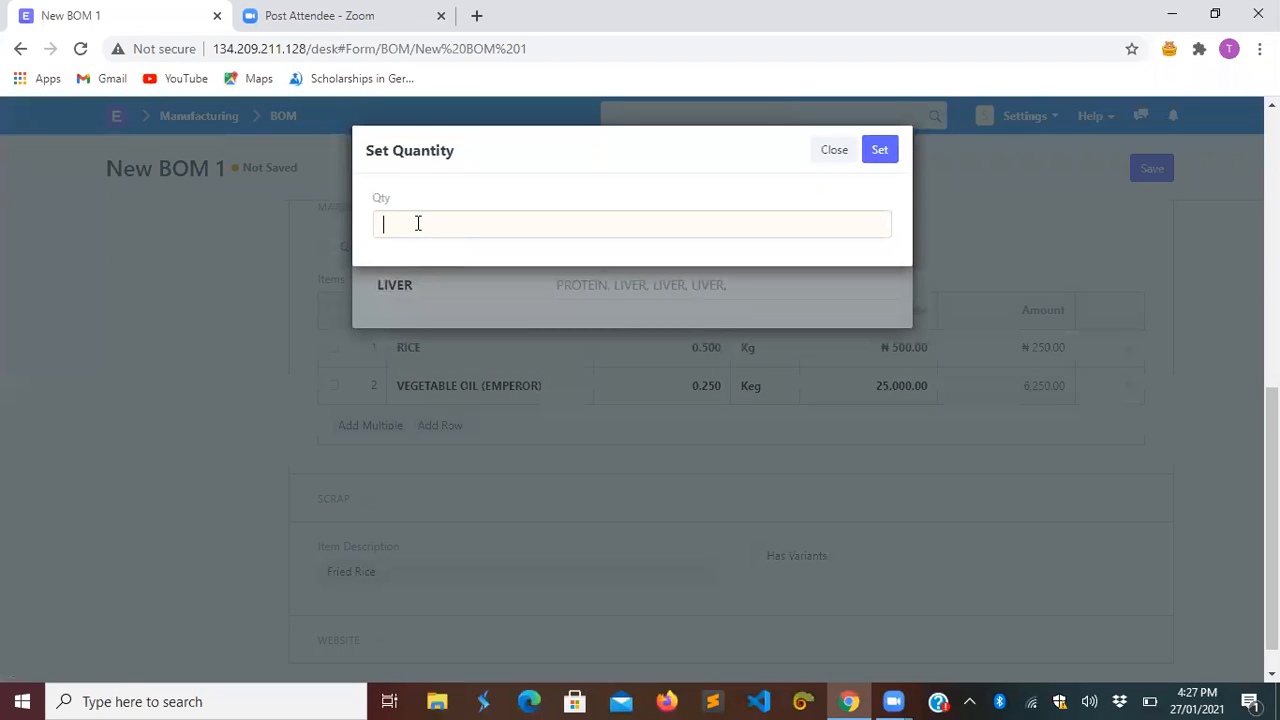
text(3)
click(878, 158)
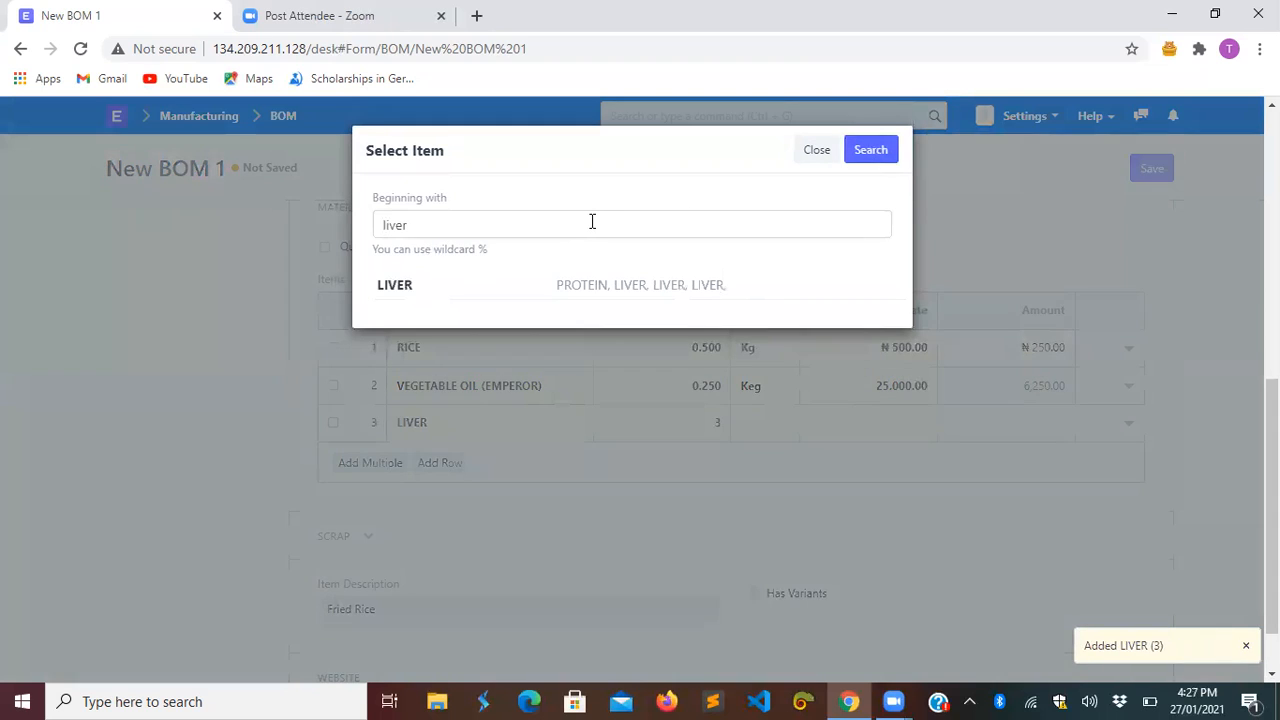
Search the item selection for butter and add BUTTER to the materials with a quantity of 1.
key(BackSpace)
key(BackSpace)
key(BackSpace)
key(BackSpace)
key(BackSpace)
key(BackSpace)
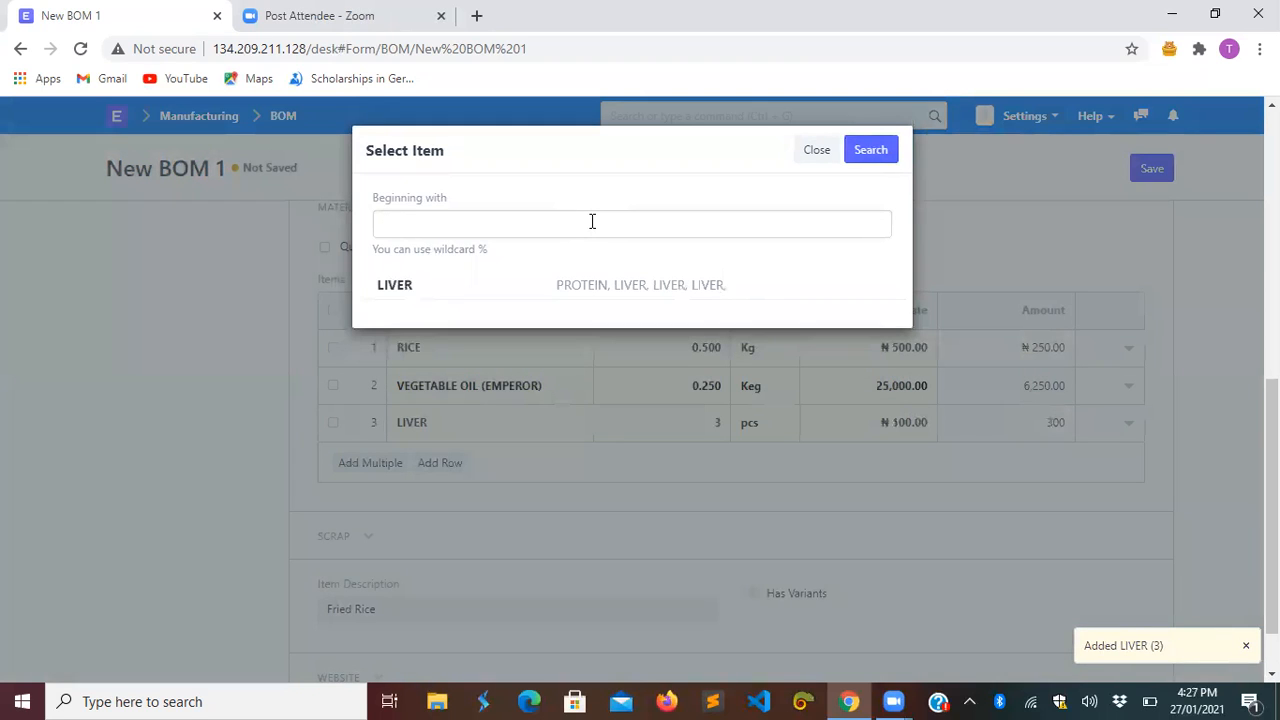
text(butter)
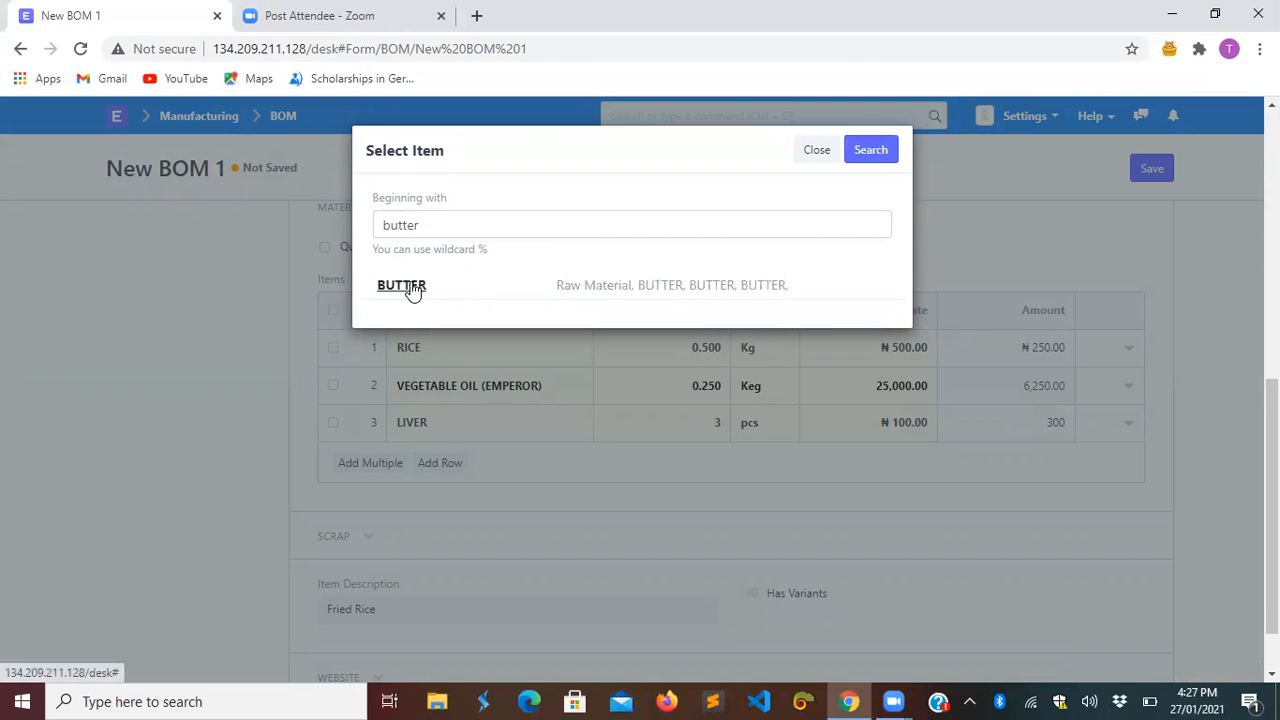
click(410, 286)
key(BackSpace)
text(1)
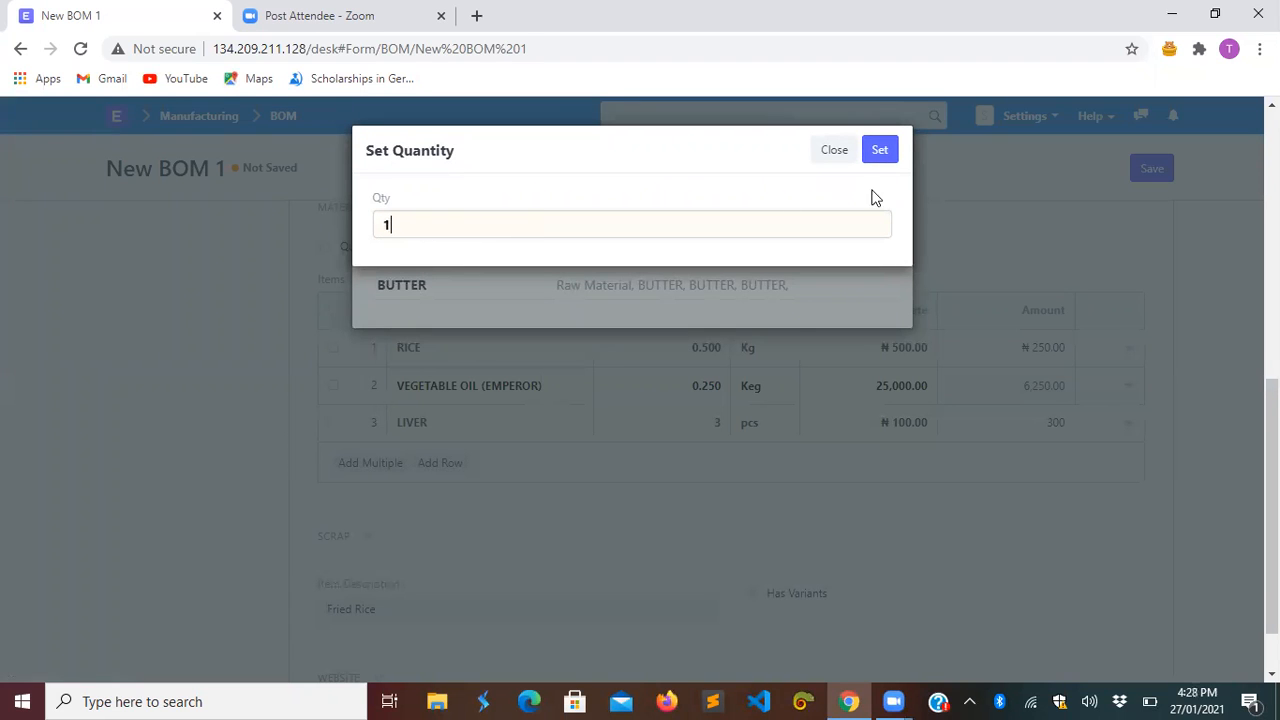
click(879, 152)
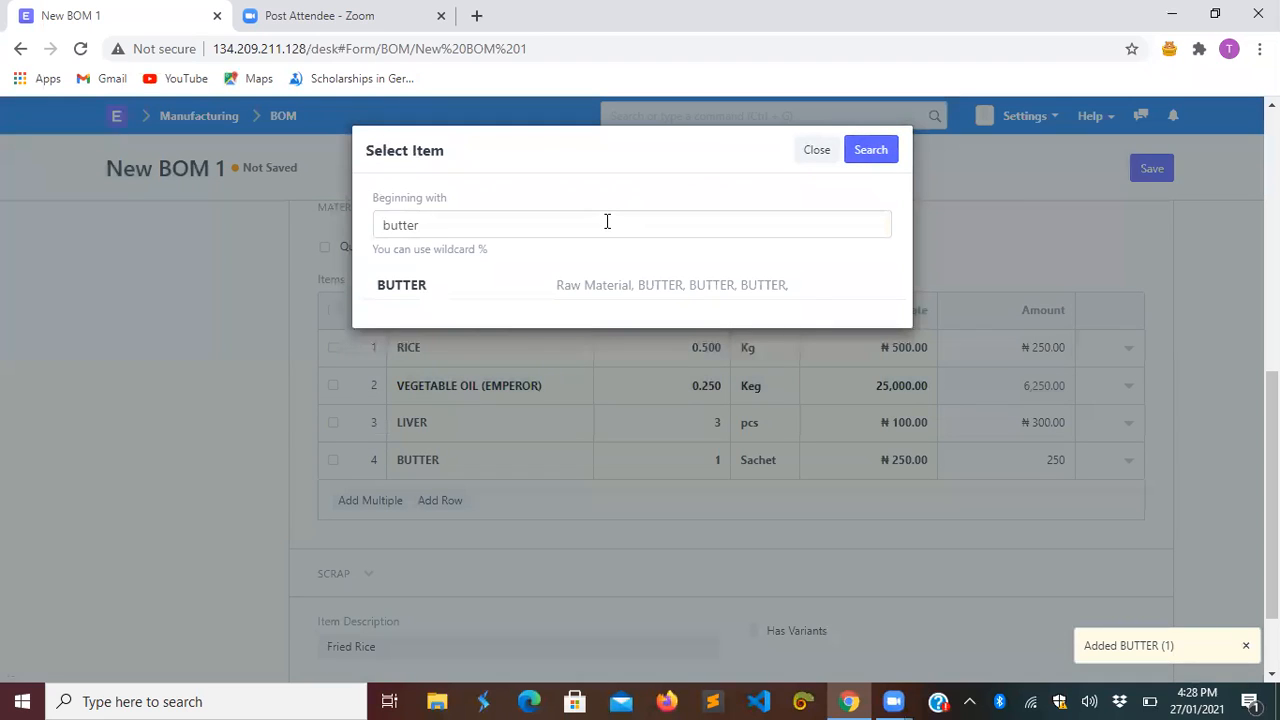
Search the item selection for crayfish and add CRAYFISH to the materials with a quantity of 2.
key(ctrl+a)
key(BackSpace)
text(crayfish)
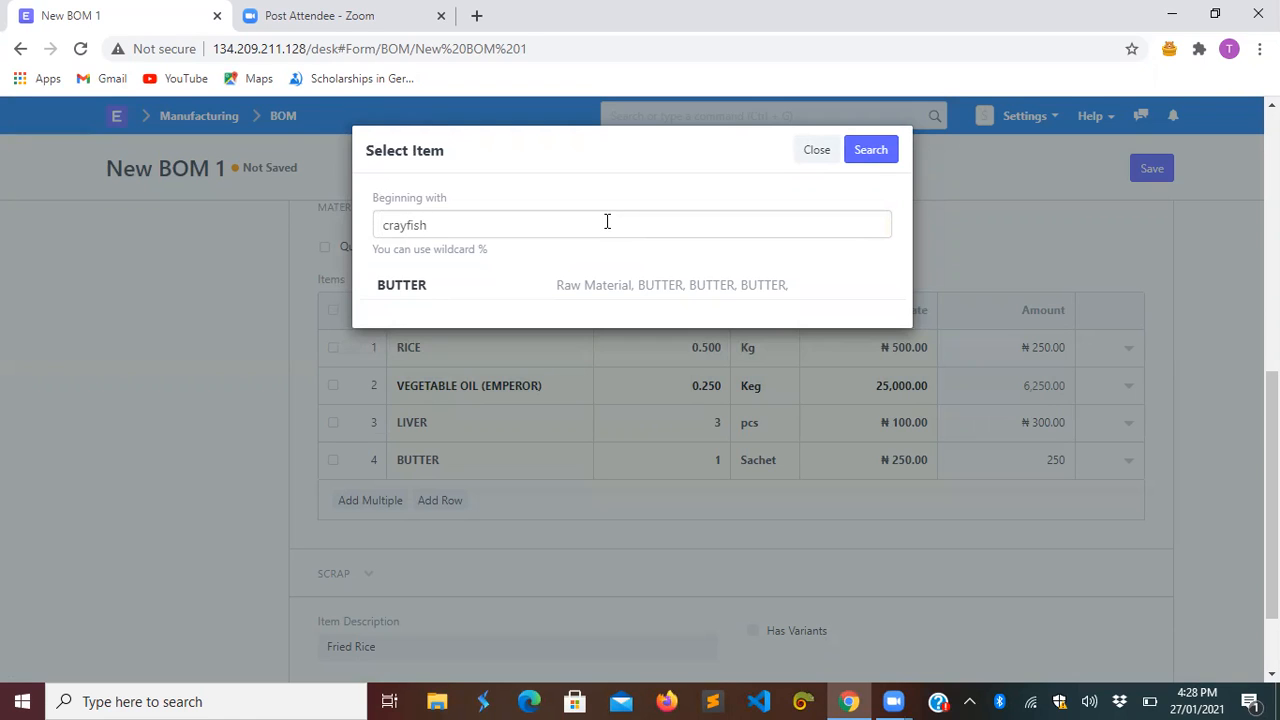
click(884, 163)
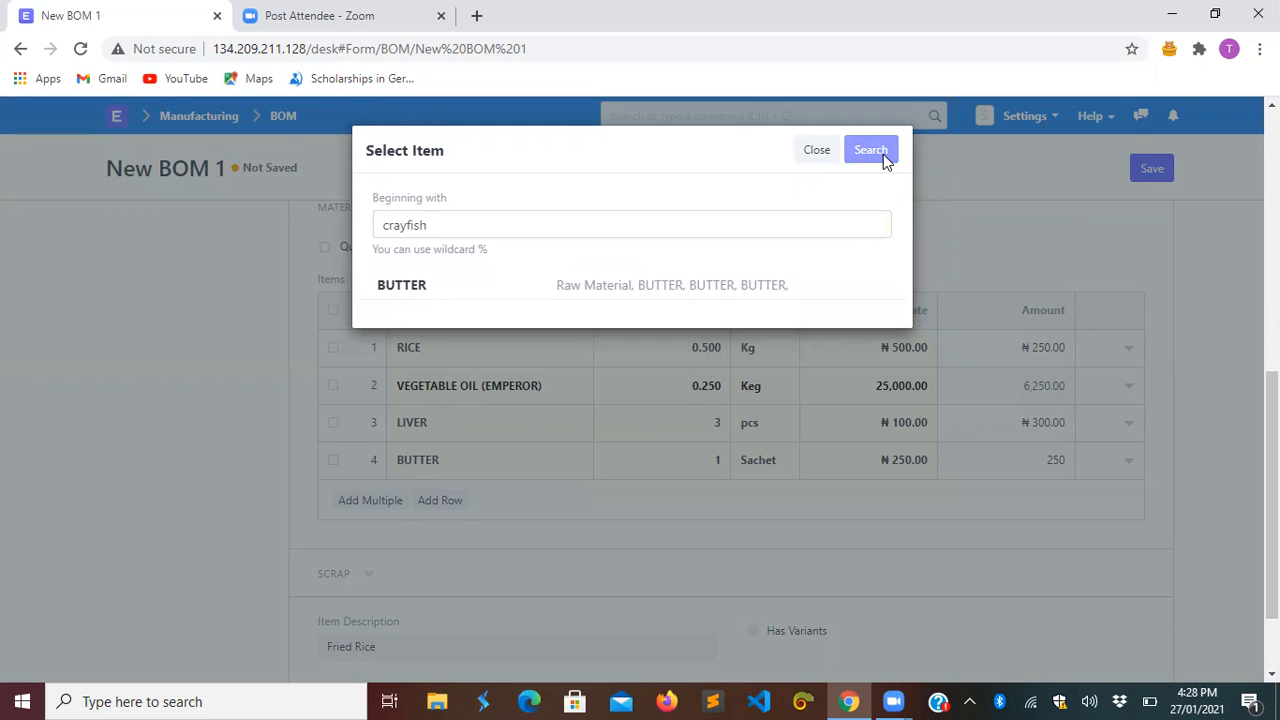
click(395, 290)
key(BackSpace)
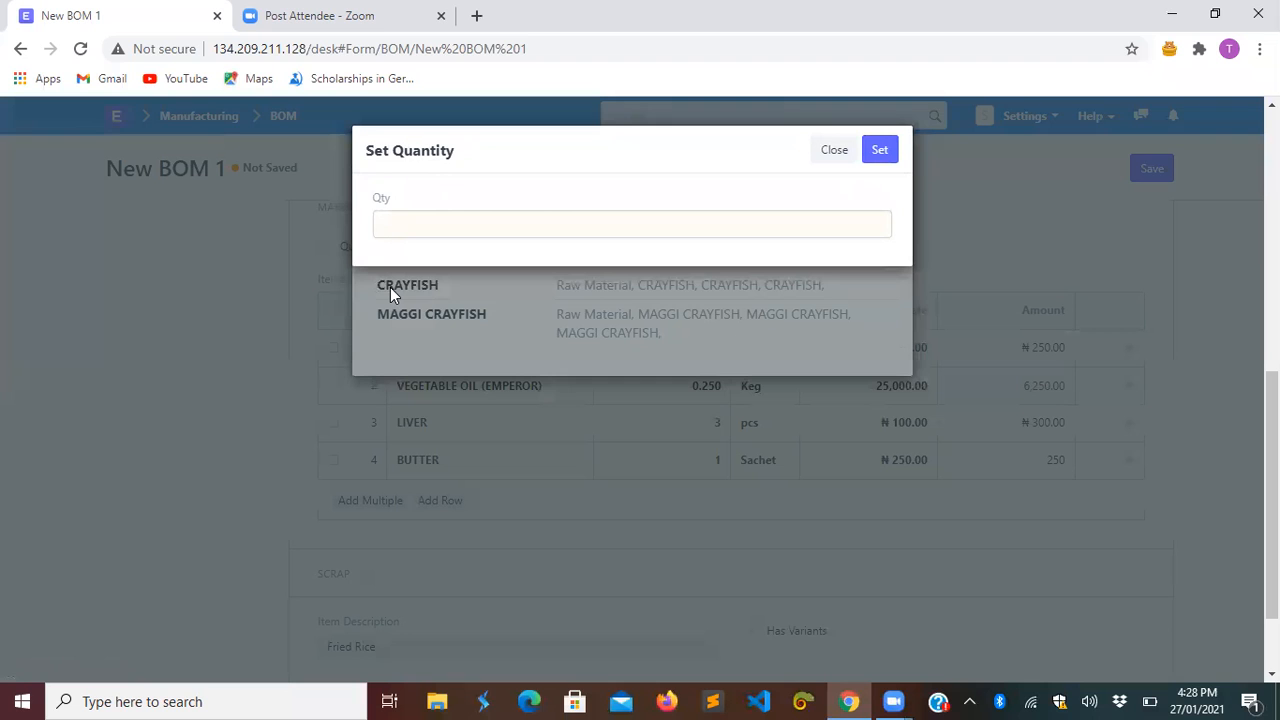
text(2)
click(877, 160)
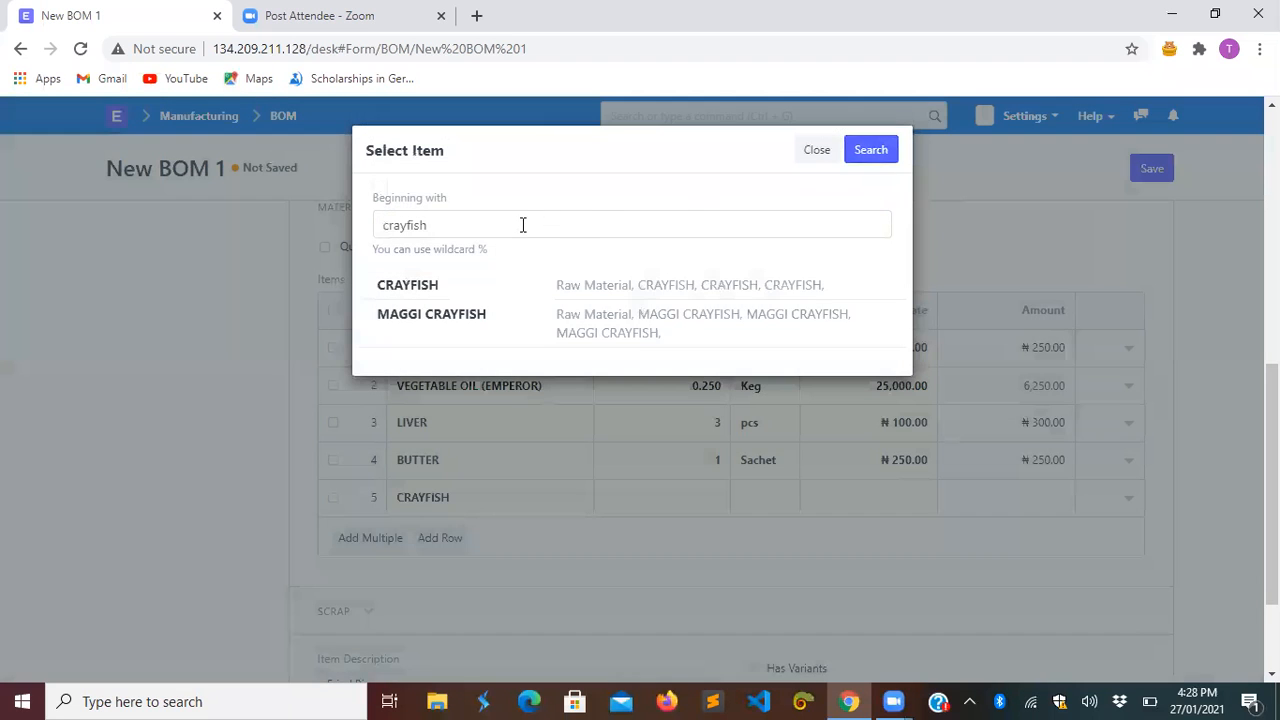
Search for maggi, add MAGGI CHICKEN to the materials with a quantity of 0.2, and close the item selection.
key(BackSpace)
key(BackSpace)
key(BackSpace)
key(BackSpace)
key(BackSpace)
key(BackSpace)
key(BackSpace)
key(BackSpace)
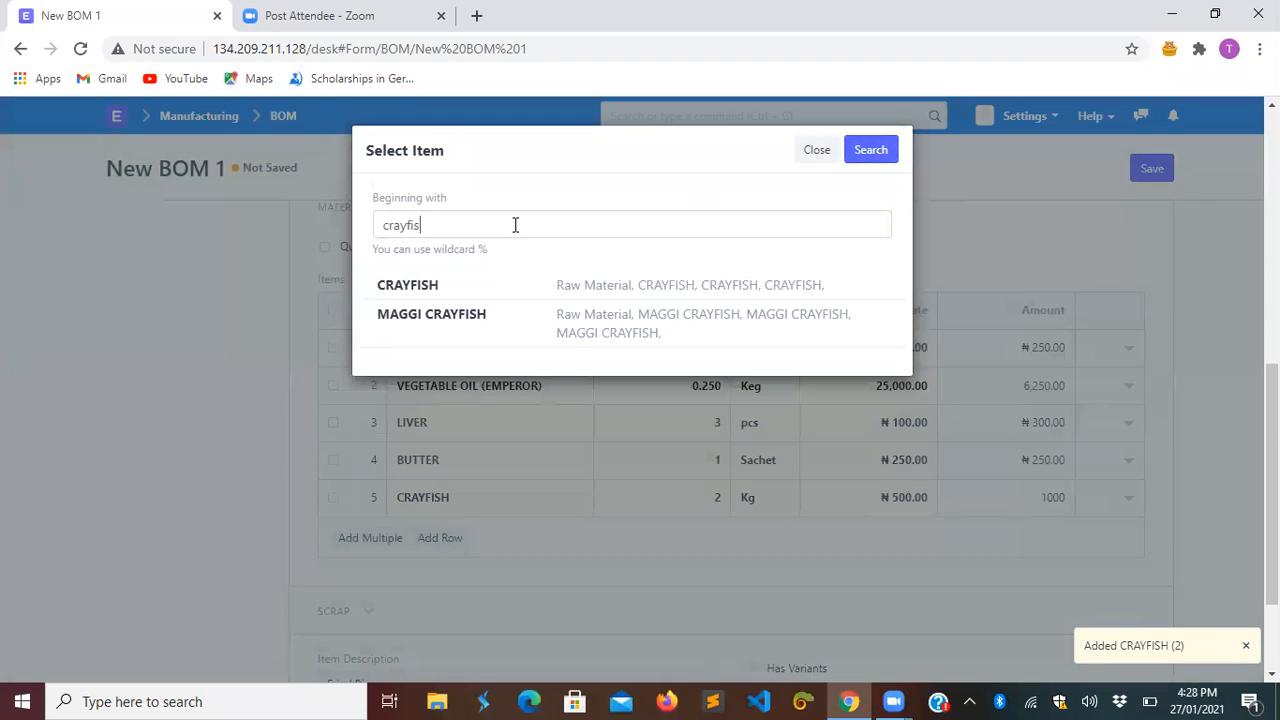
text(maggi)
key(Return)
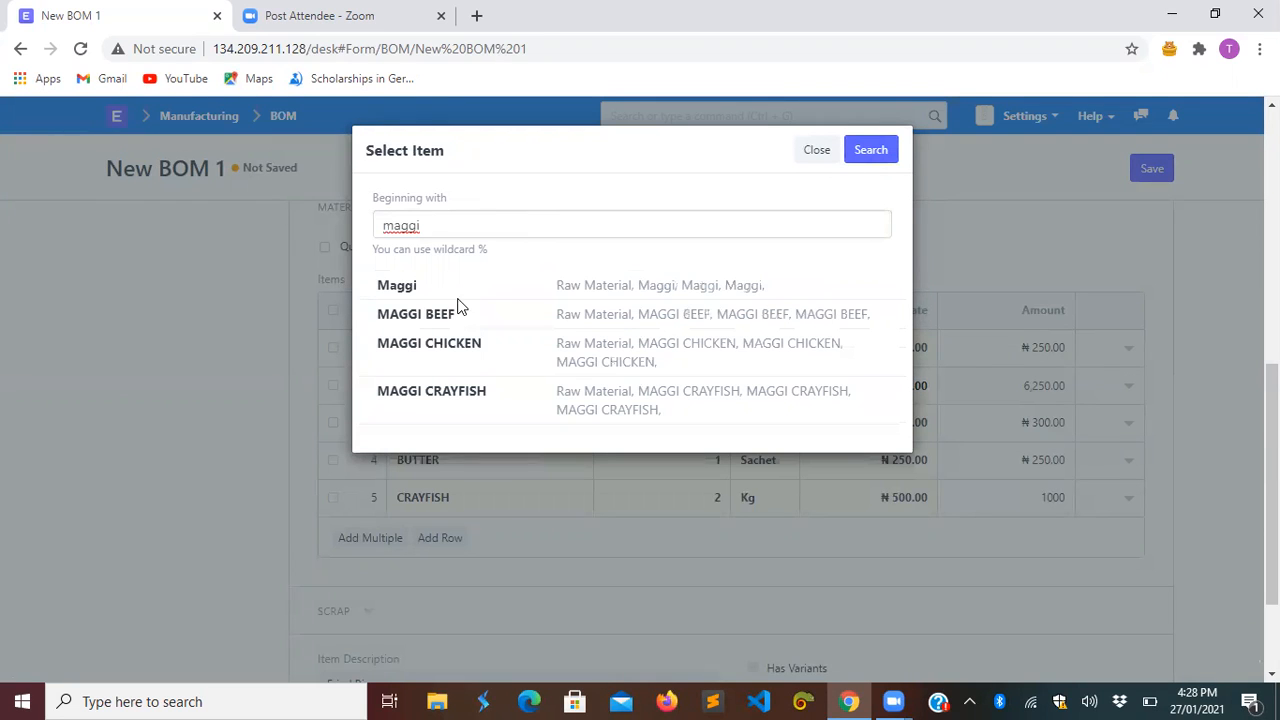
click(414, 337)
key(BackSpace)
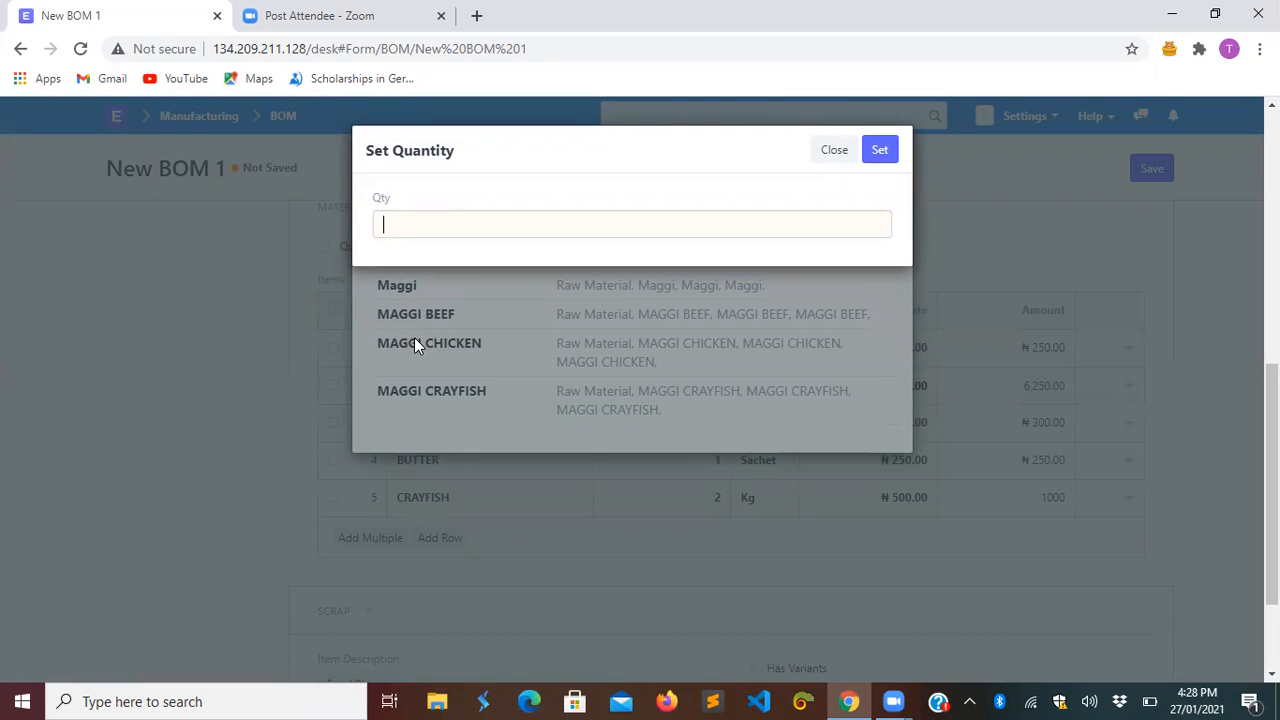
text(0.2)
click(868, 158)
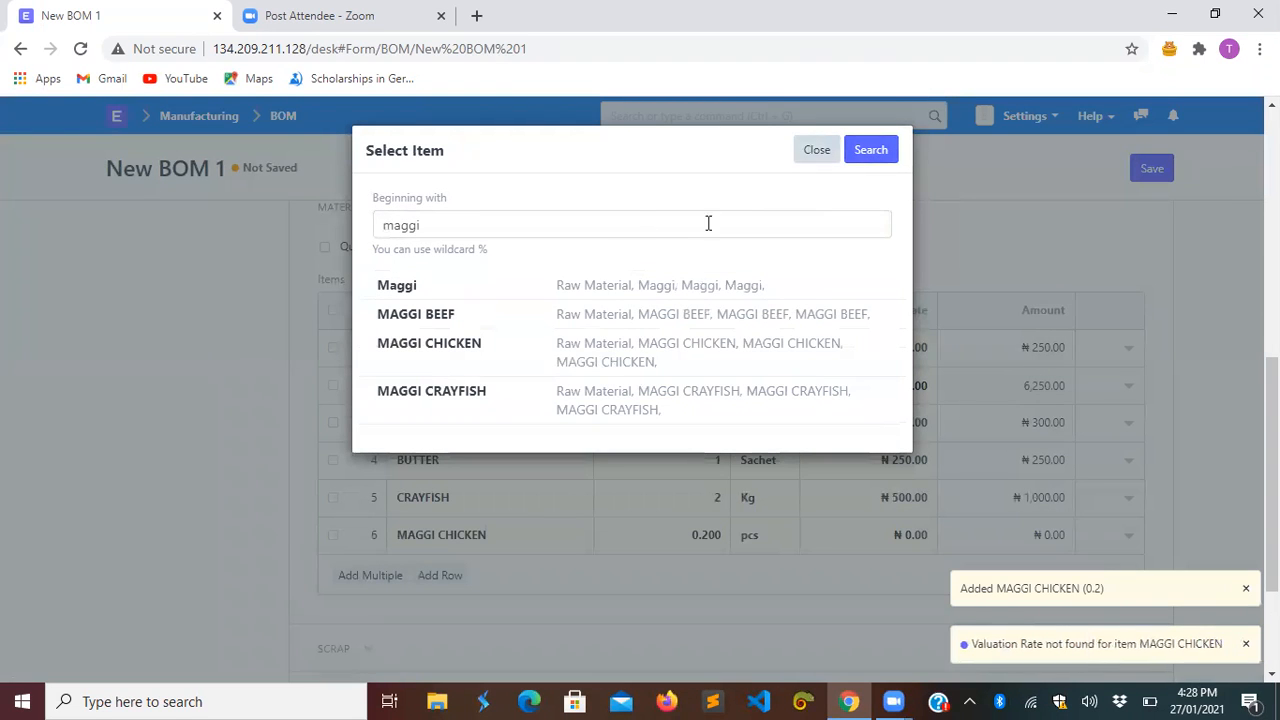
click(816, 152)
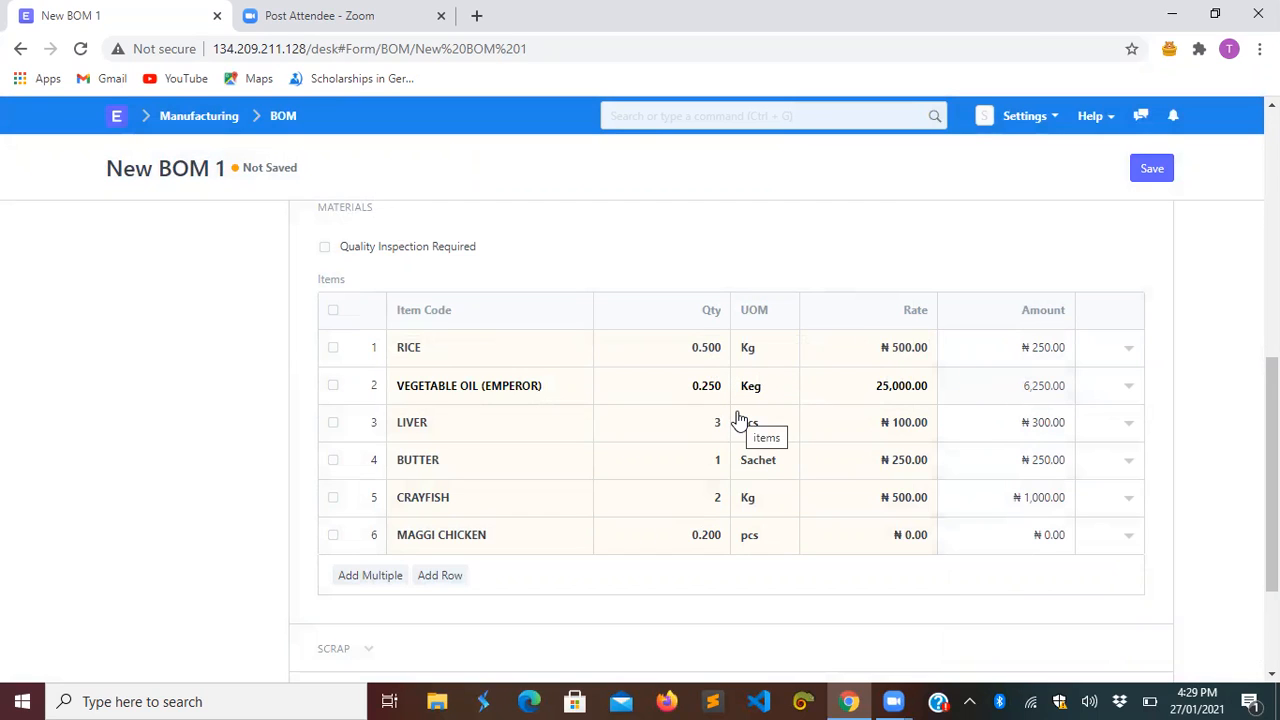
Set the CRAYFISH row's quantity to 0.15 Kg.
click(718, 500)
key(BackSpace)
text(0)
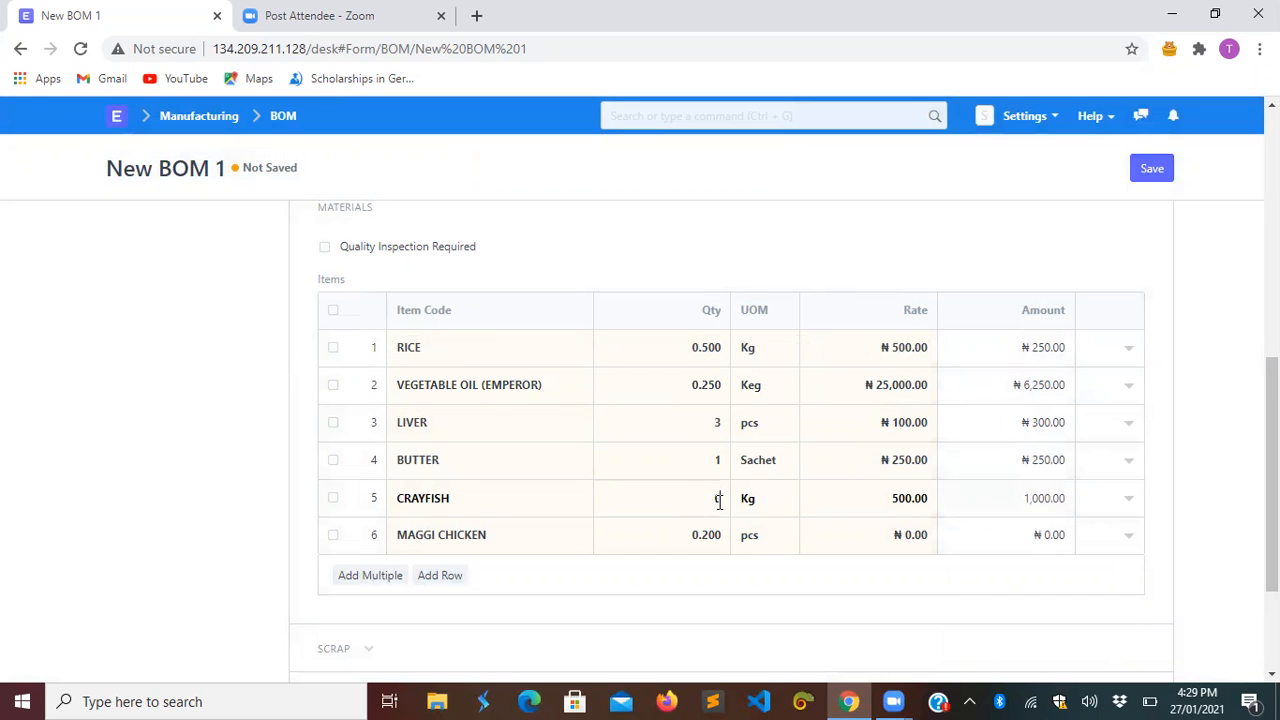
text(.15)
Set the MAGGI CHICKEN row's quantity to 3 pcs.
click(719, 535)
key(ctrl+a)
key(BackSpace)
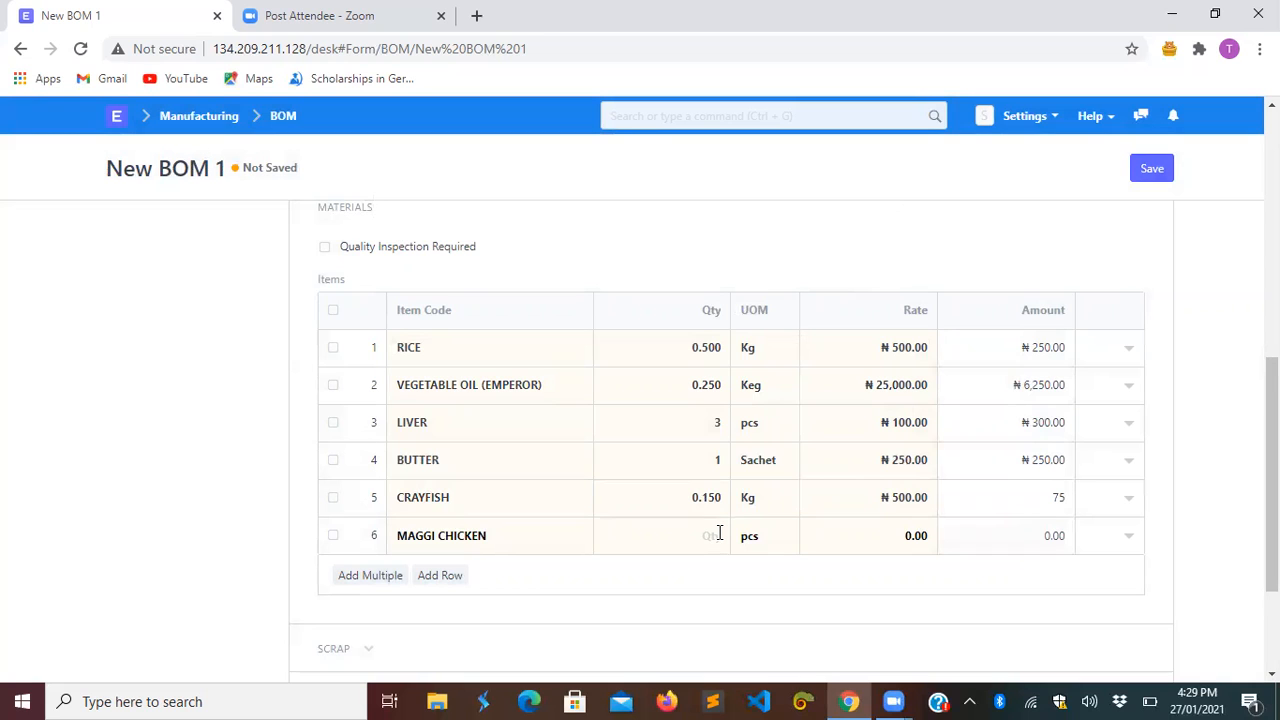
text(3)
click(725, 585)
Open the MAGGI CHICKEN item record from its row in the materials table.
scroll(725, 589, down, 2)
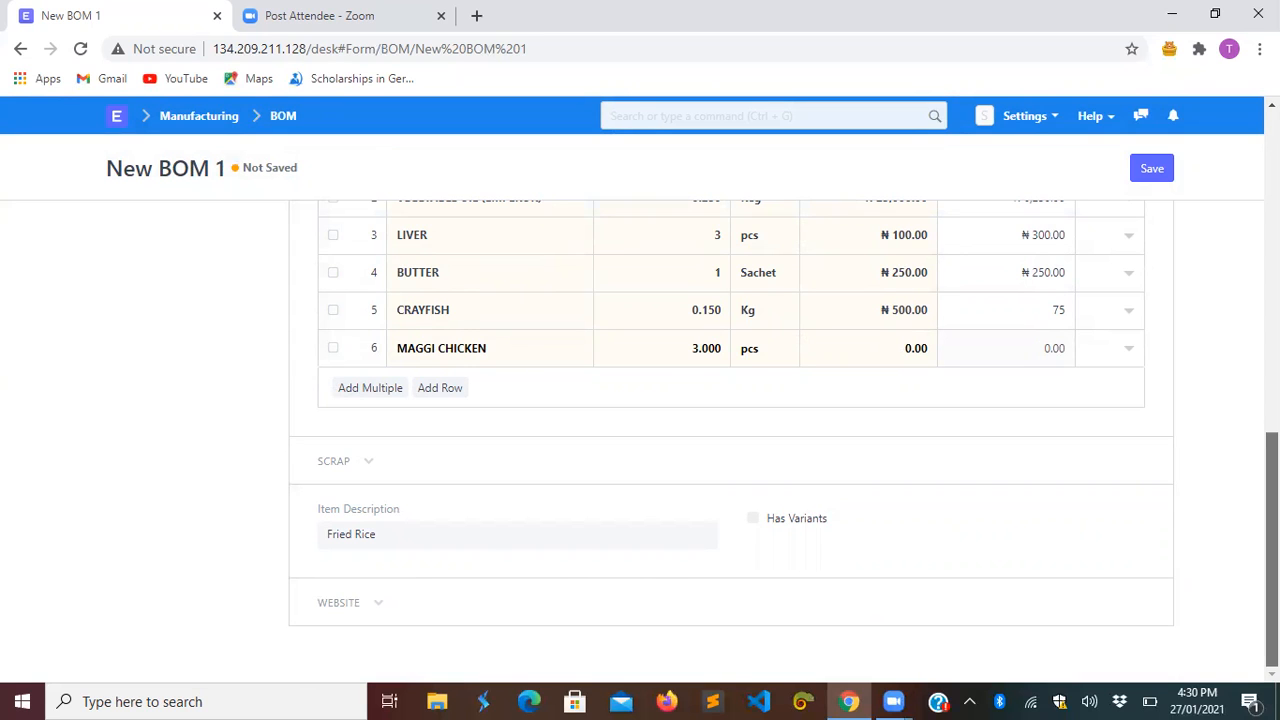
scroll(730, 440, up, 1)
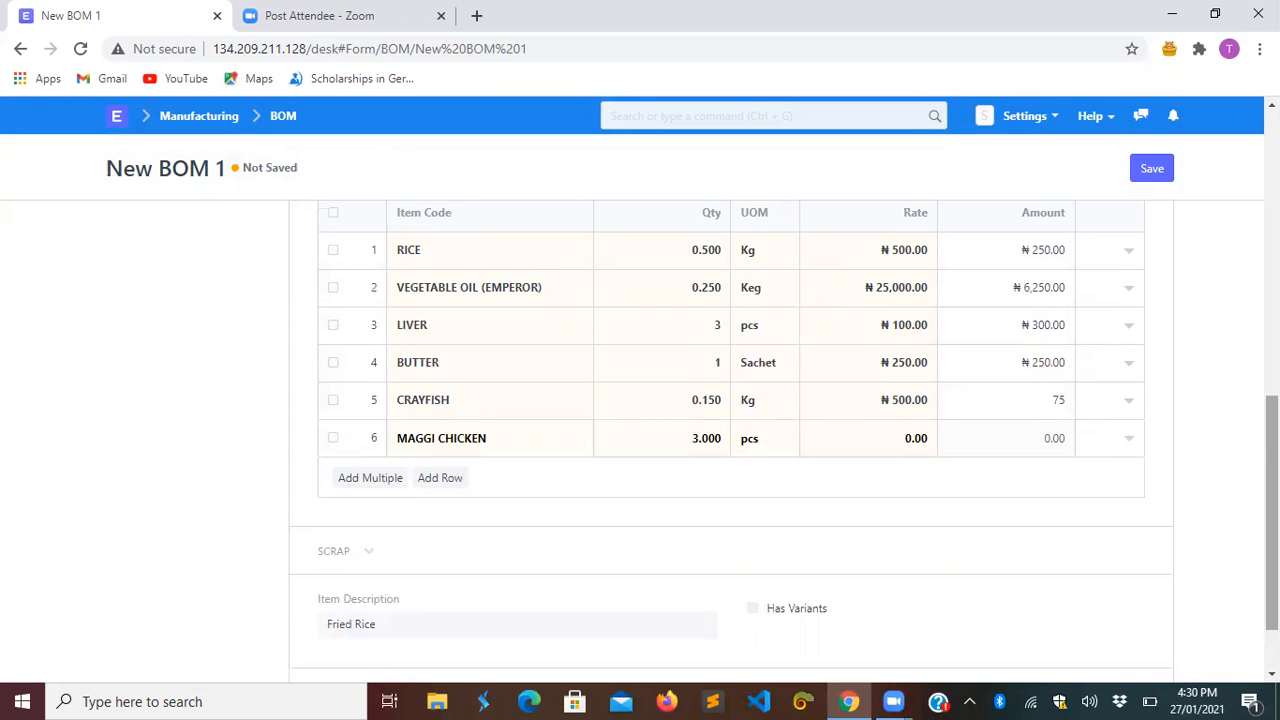
scroll(730, 440, up, 5)
scroll(730, 440, down, 4)
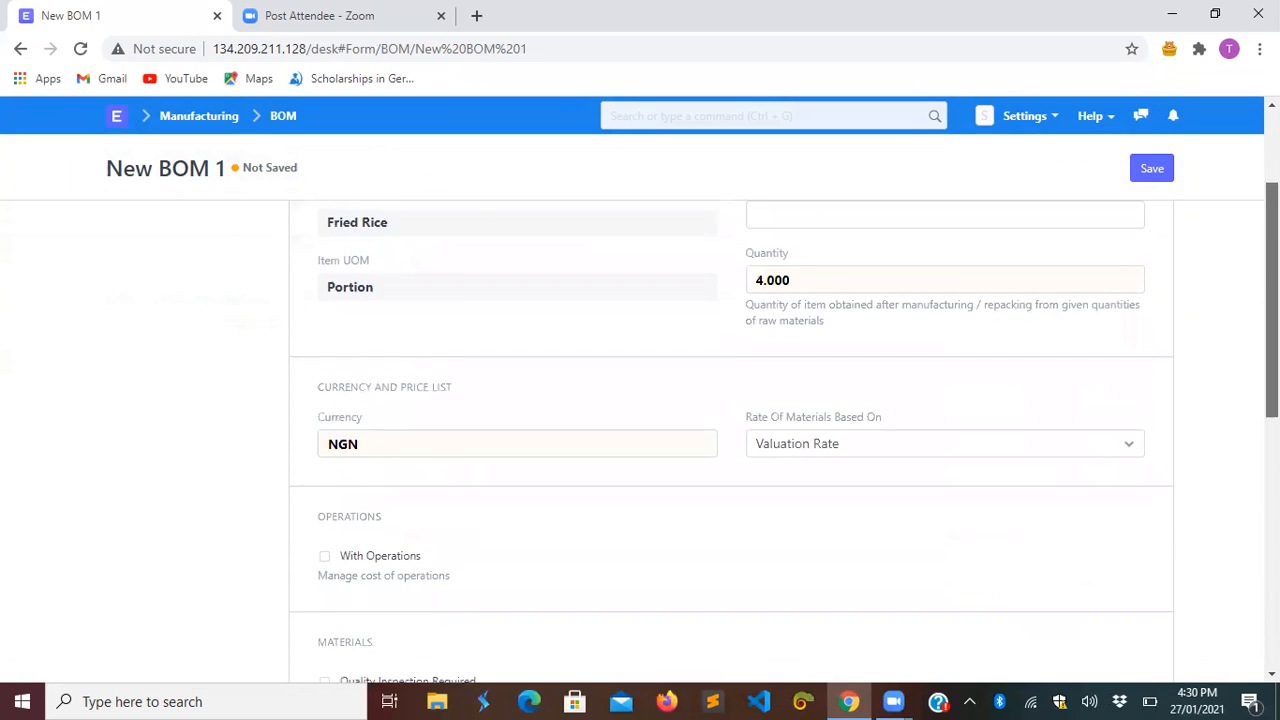
scroll(1247, 592, down, 3)
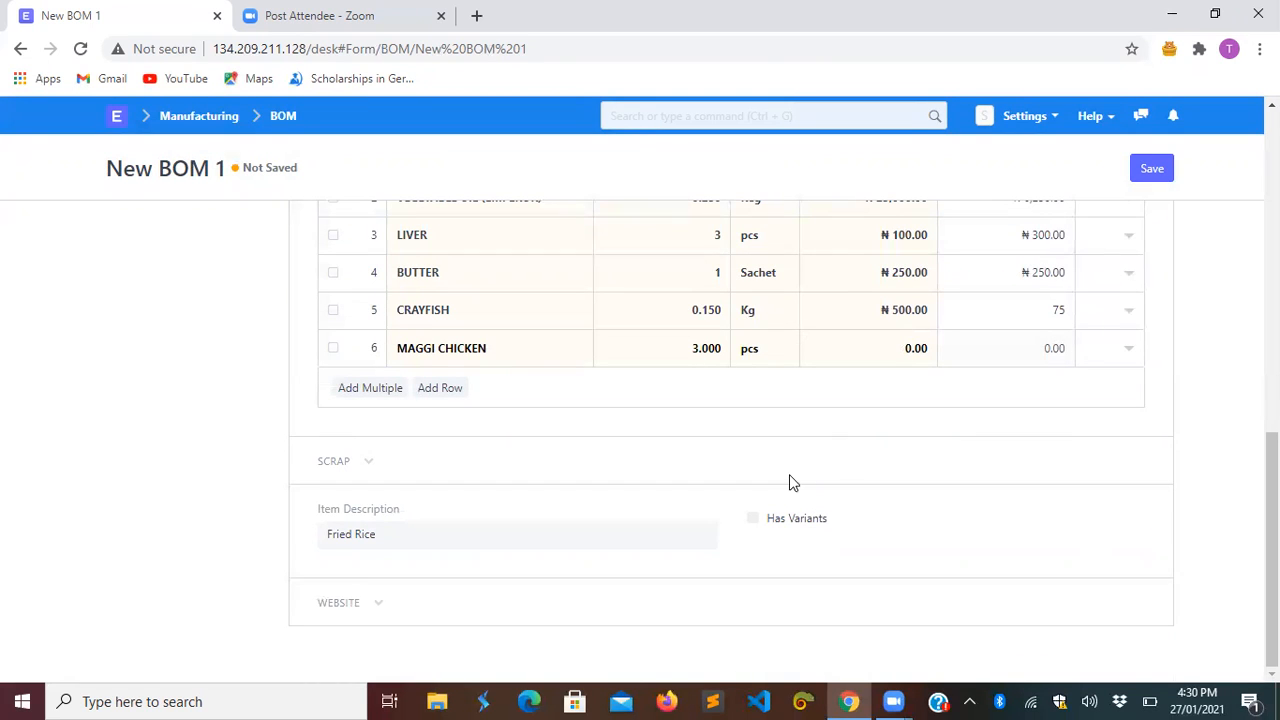
scroll(880, 320, up, 1)
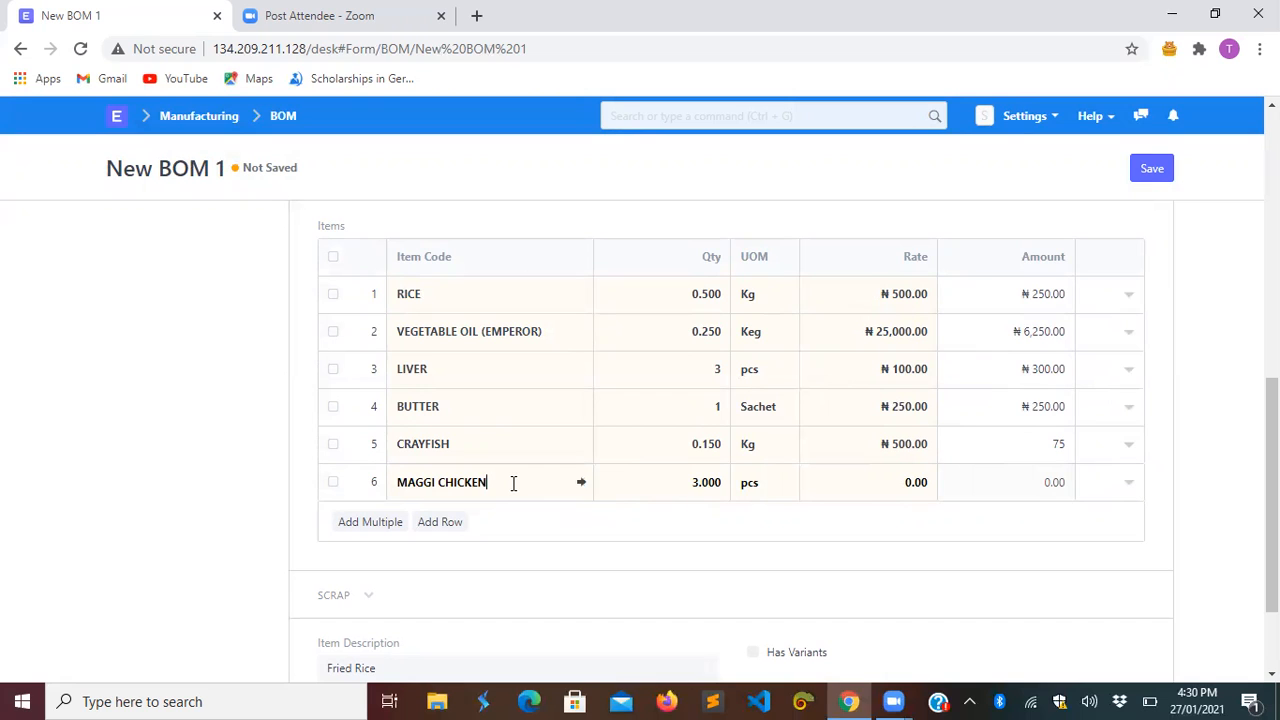
click(582, 490)
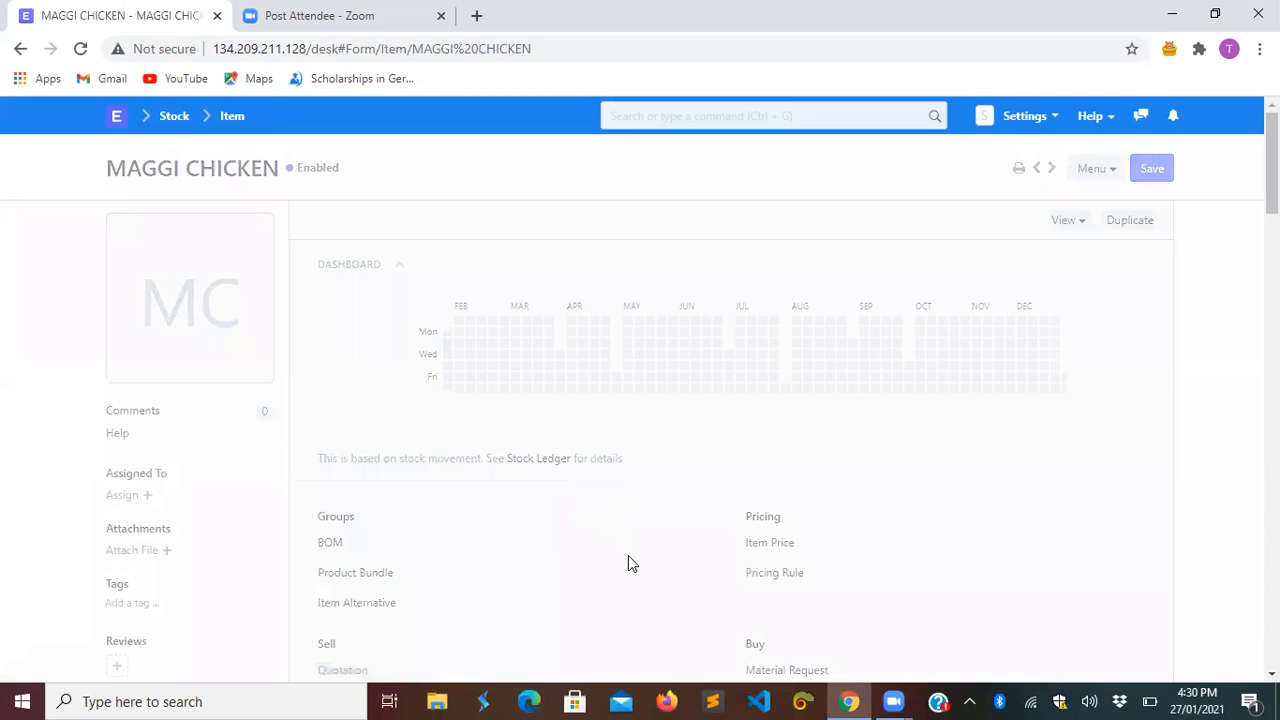
Set the MAGGI CHICKEN item's valuation rate to 5 and save the item.
scroll(628, 560, down, 7)
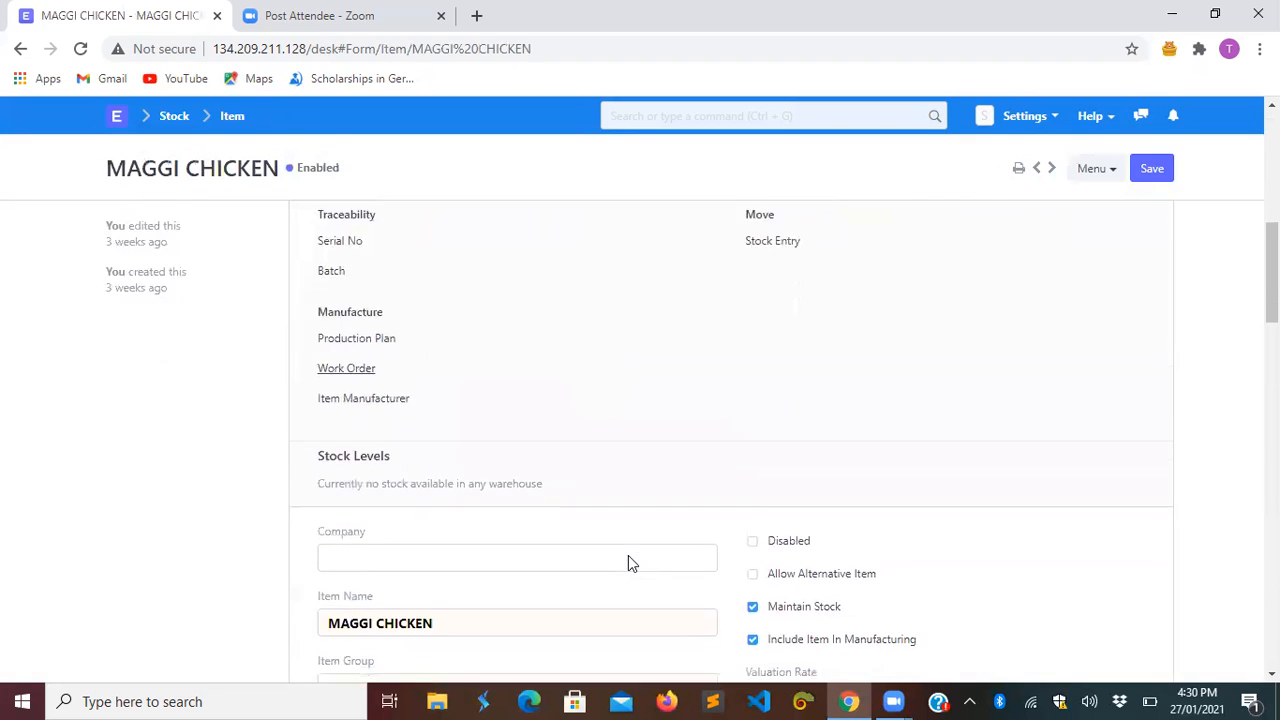
scroll(628, 558, down, 1)
click(806, 557)
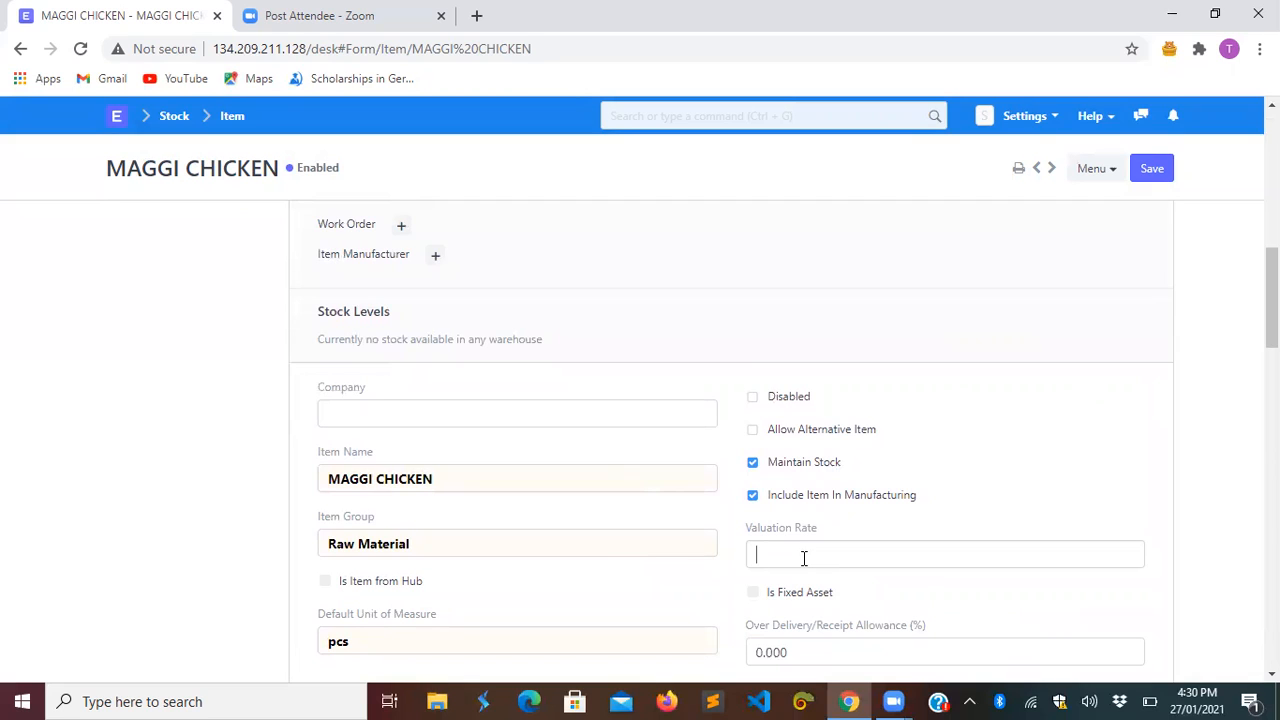
text(5)
click(1160, 174)
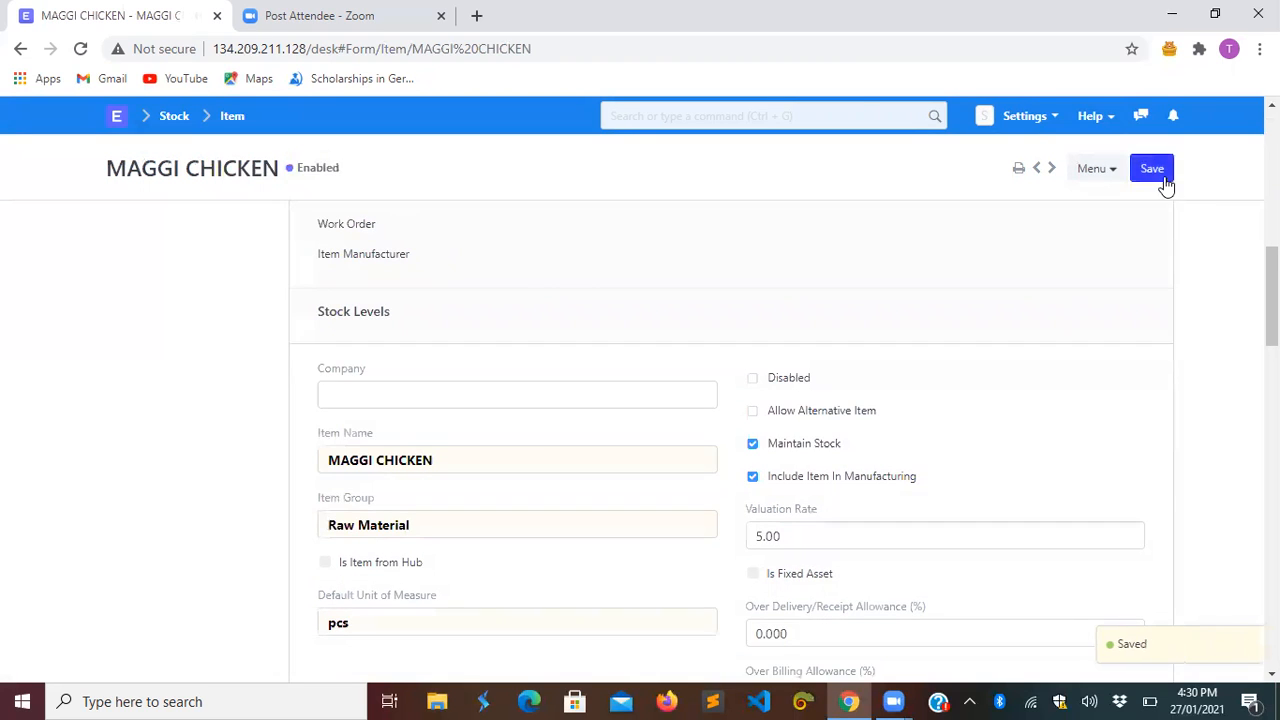
Return from the MAGGI CHICKEN item to the materials table of the new Fried Rice BOM.
click(20, 48)
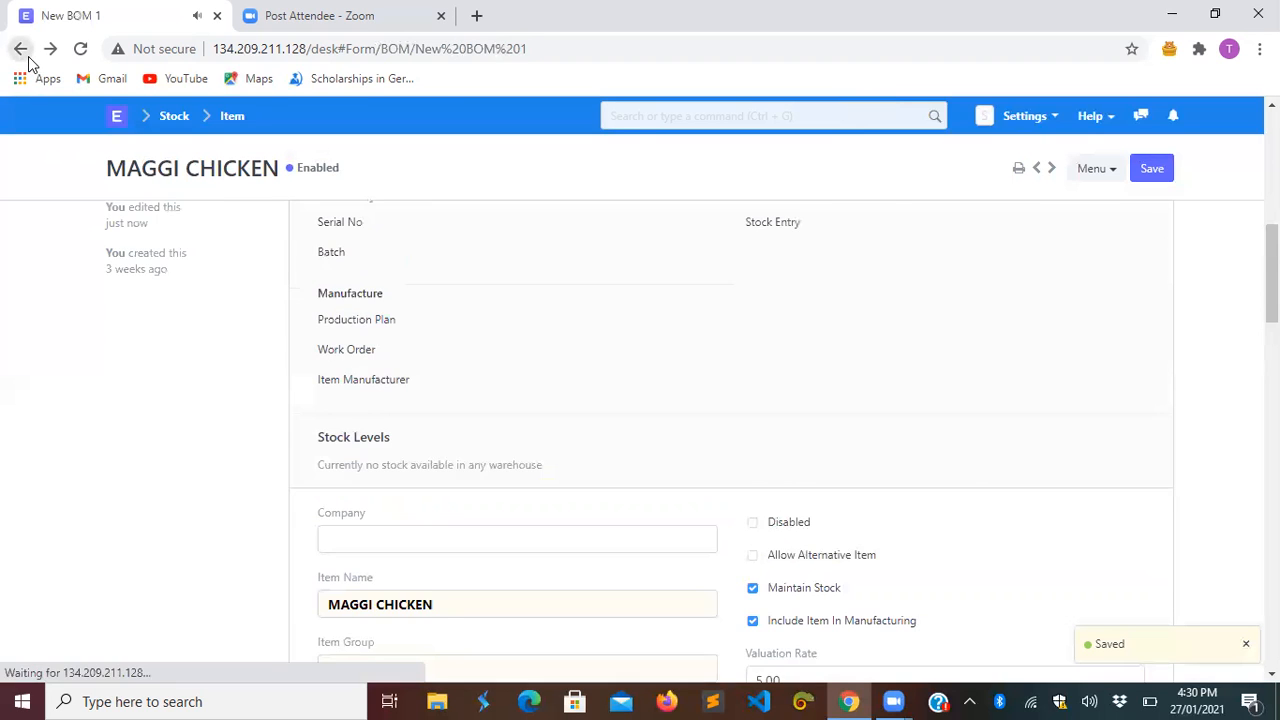
scroll(603, 491, down, 8)
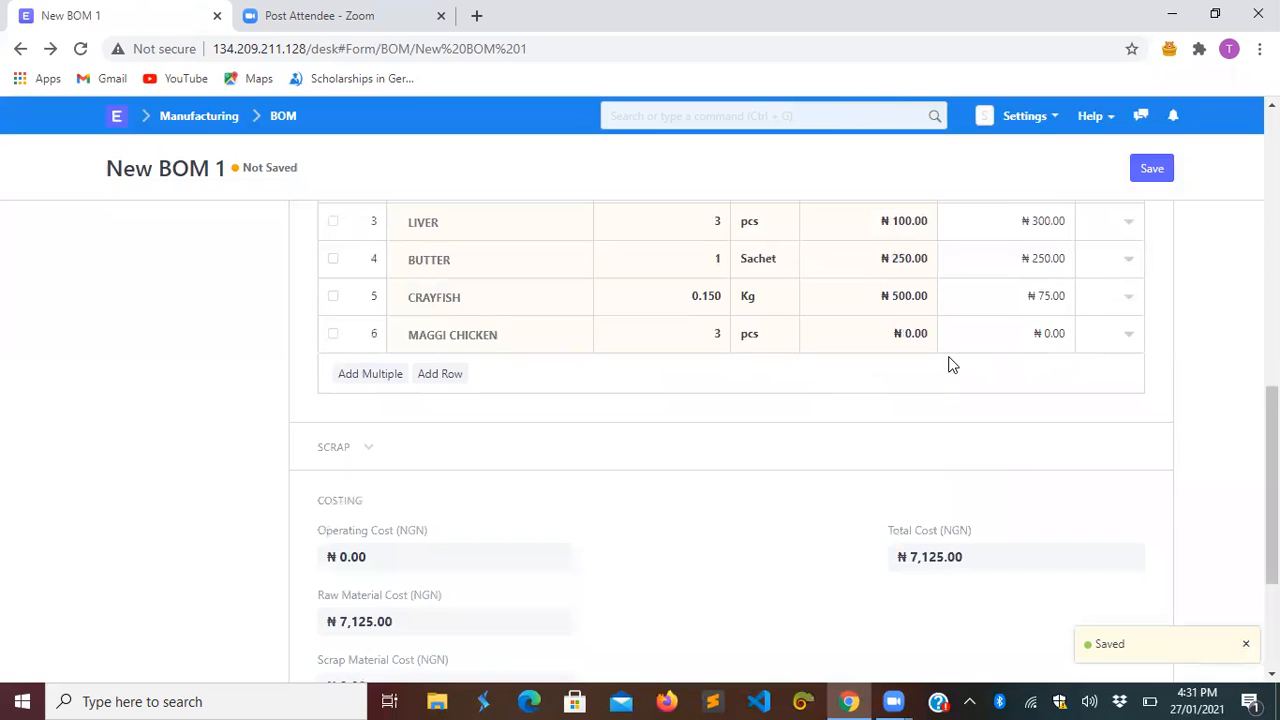
Reselect MAGGI CHICKEN as the item in row 6 of the materials table to refresh its rate.
click(505, 336)
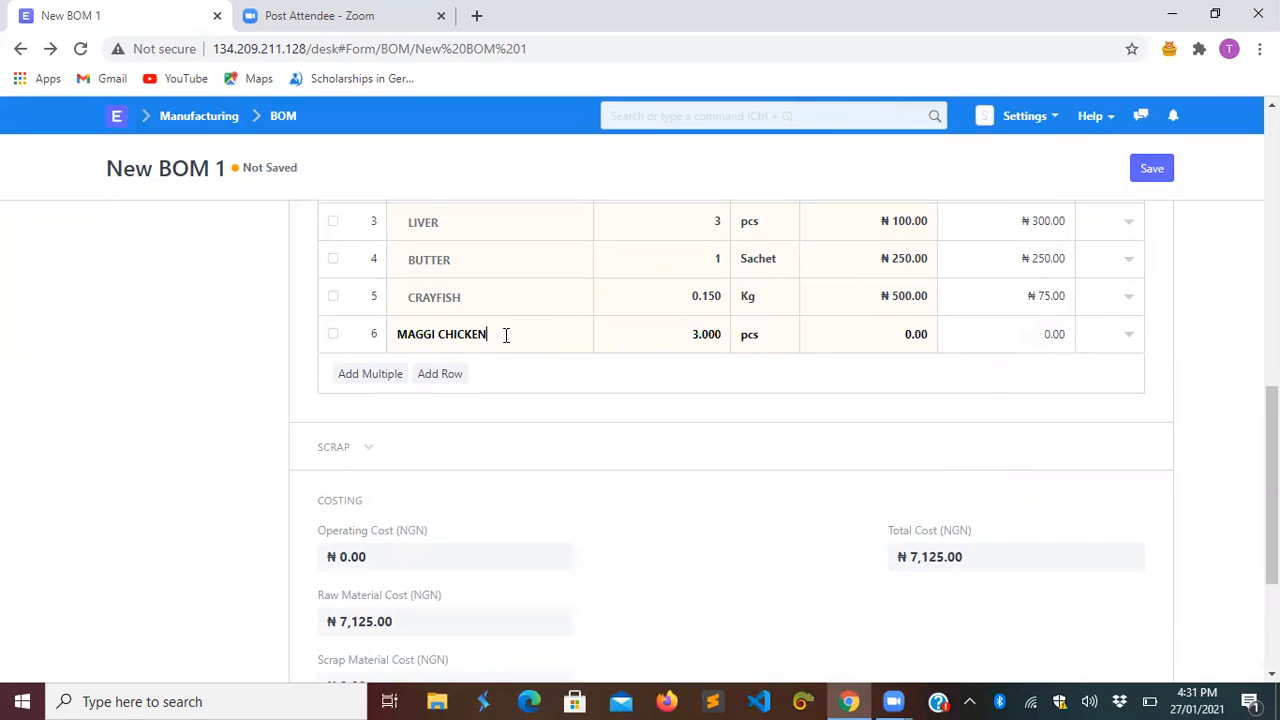
key(BackSpace)
key(BackSpace)
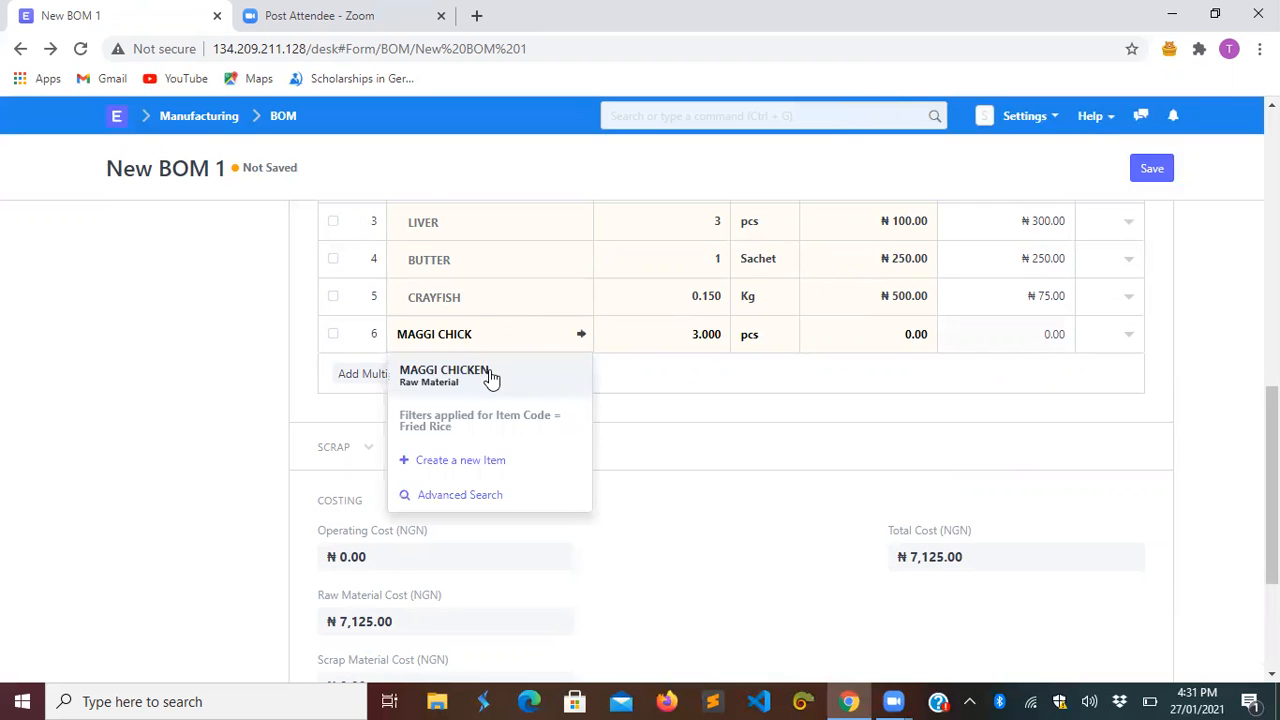
click(490, 376)
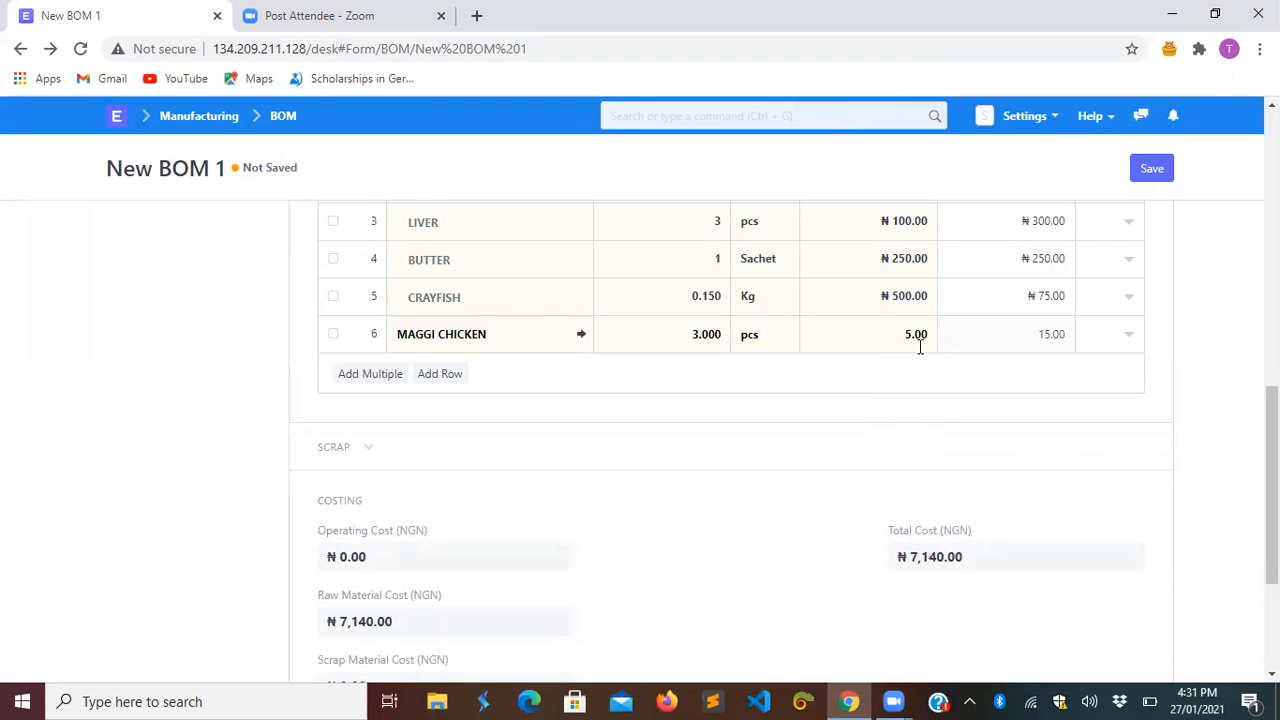
Save the new Fried Rice BOM and submit it with confirmation.
drag(1272, 480, 1272, 210)
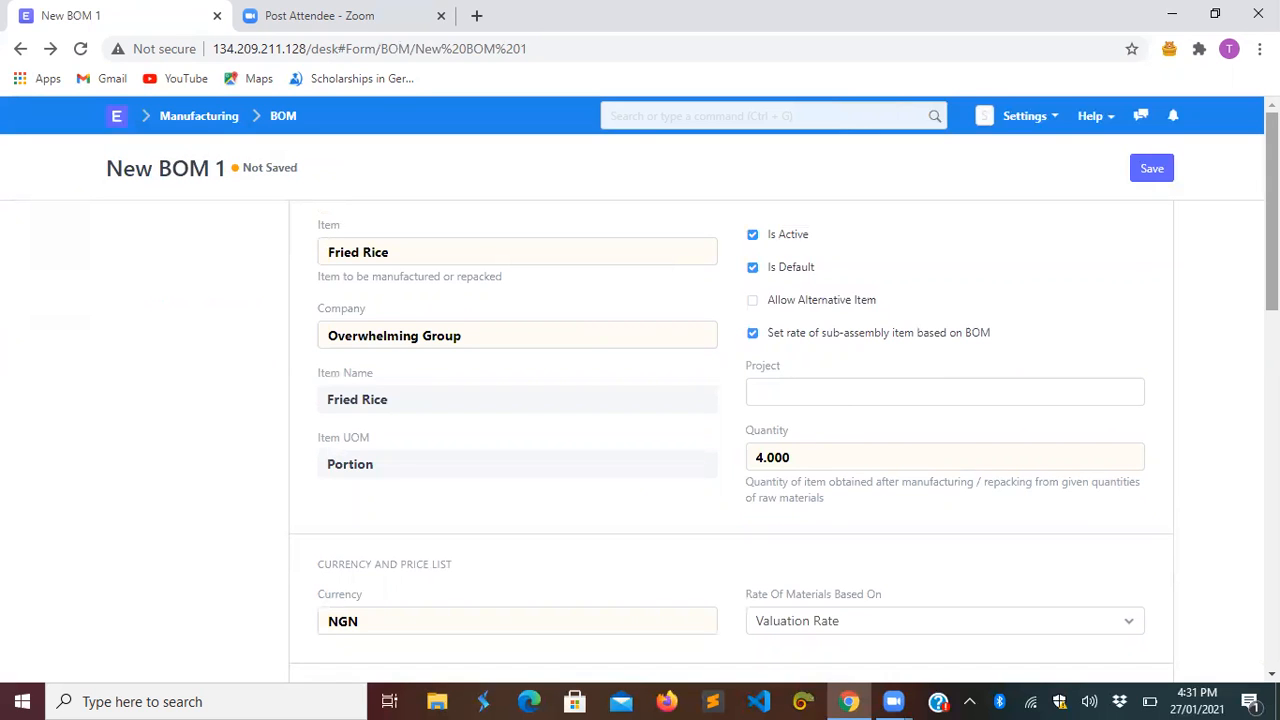
mouse_move(1272, 215)
mouse_down()
mouse_move(1272, 415)
mouse_move(1272, 214)
mouse_up()
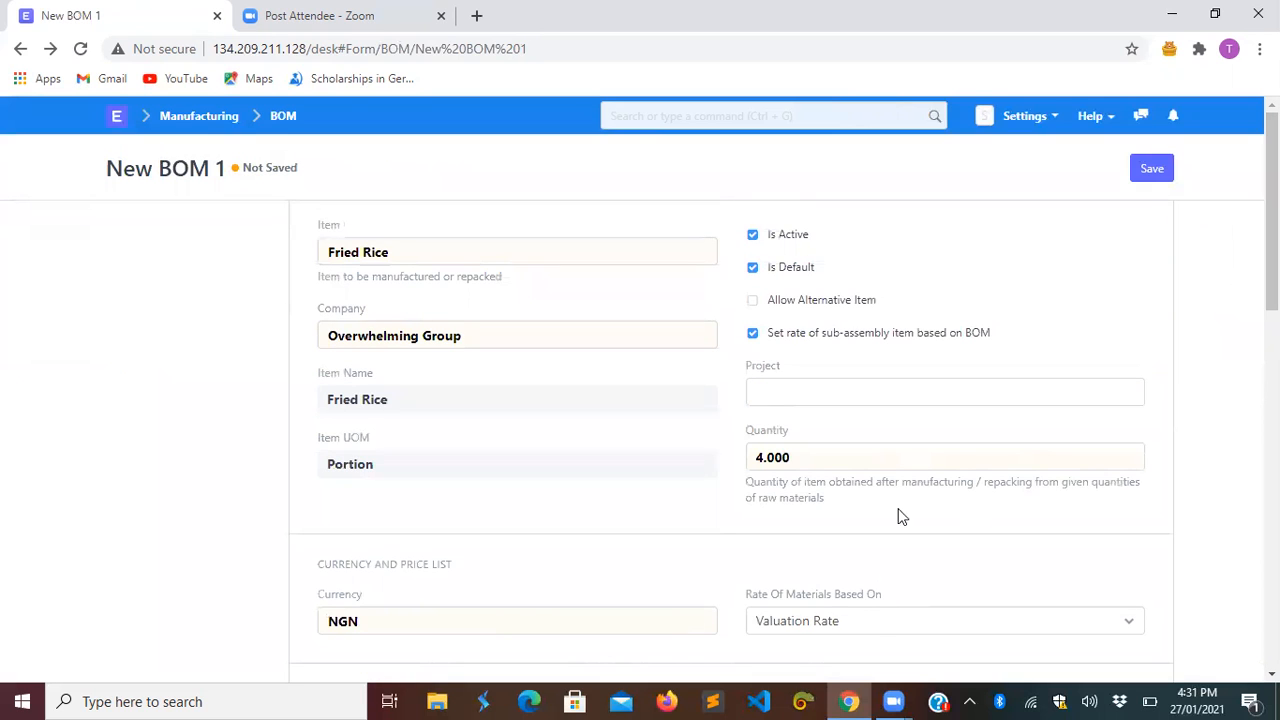
click(1150, 177)
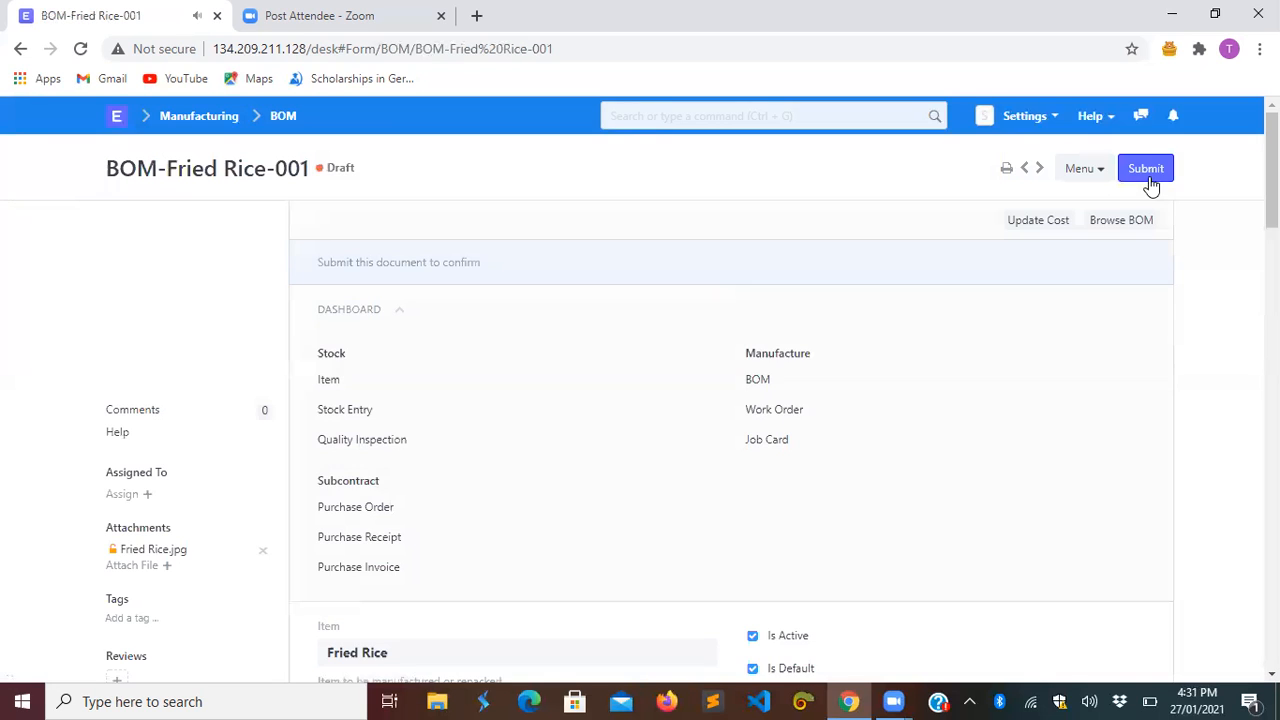
click(1149, 176)
click(885, 160)
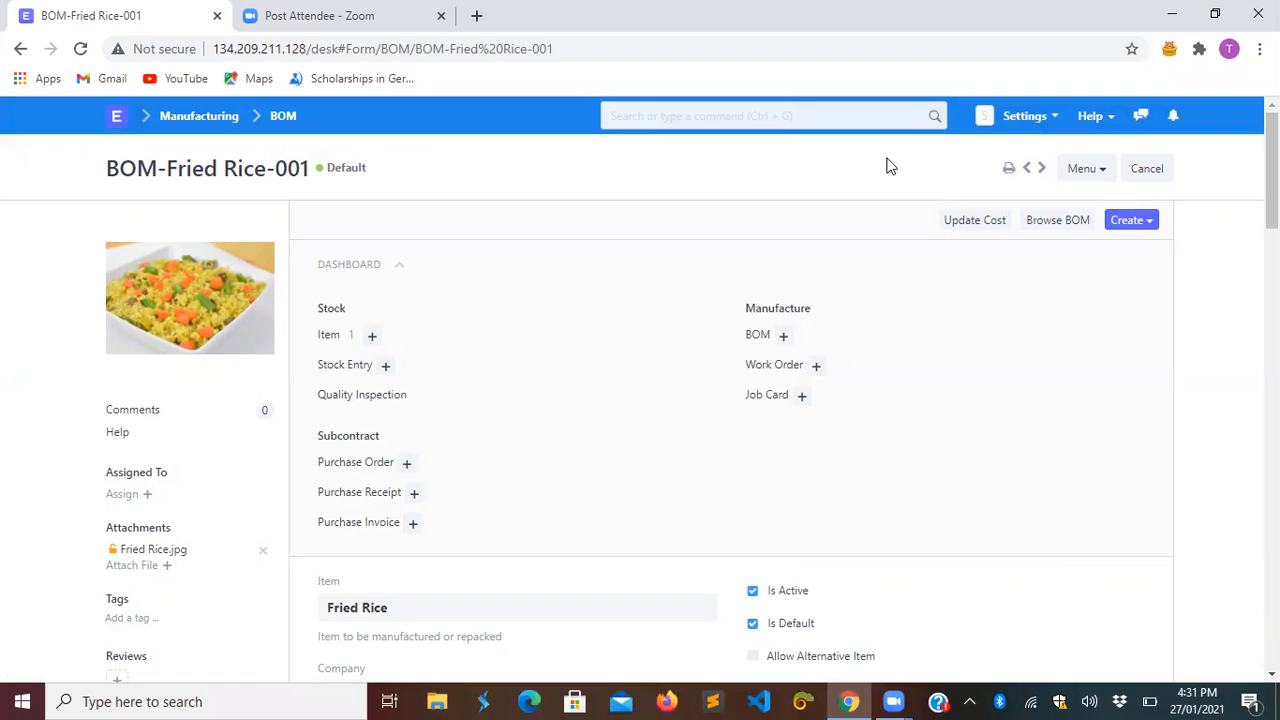
Create a work order from the Fried Rice BOM with a quantity to manufacture of 8.
click(1128, 224)
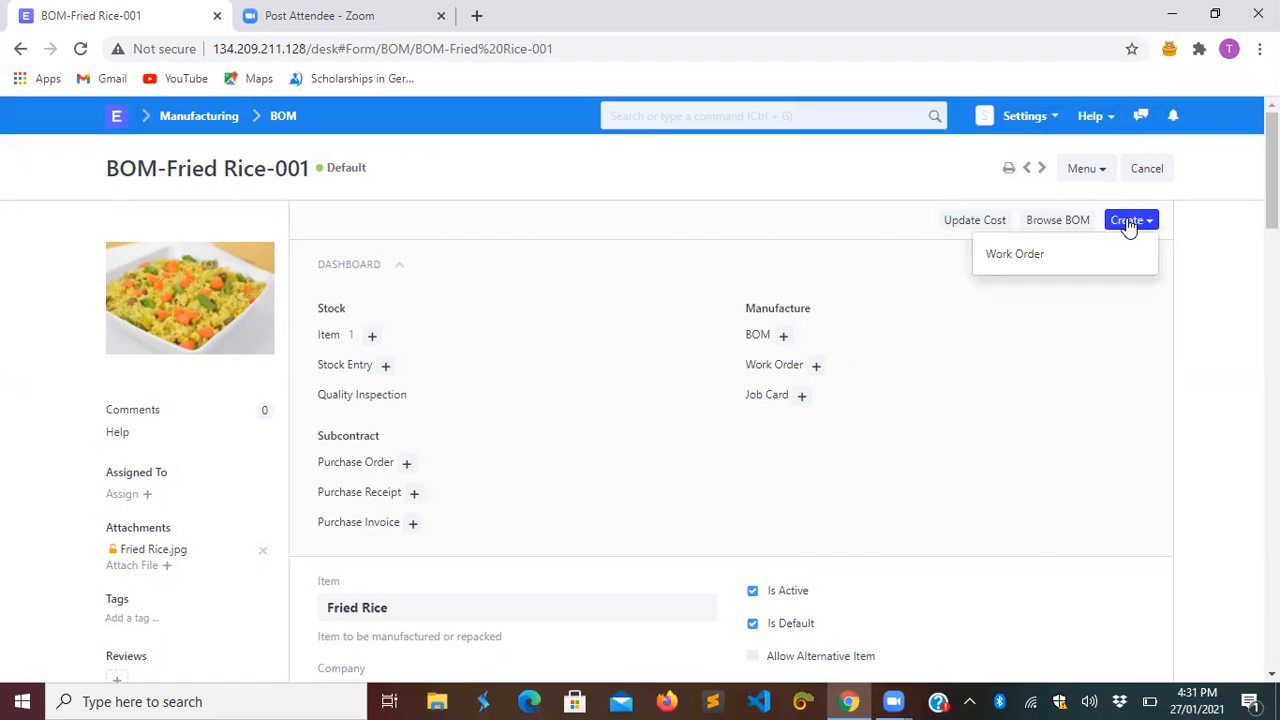
click(1077, 257)
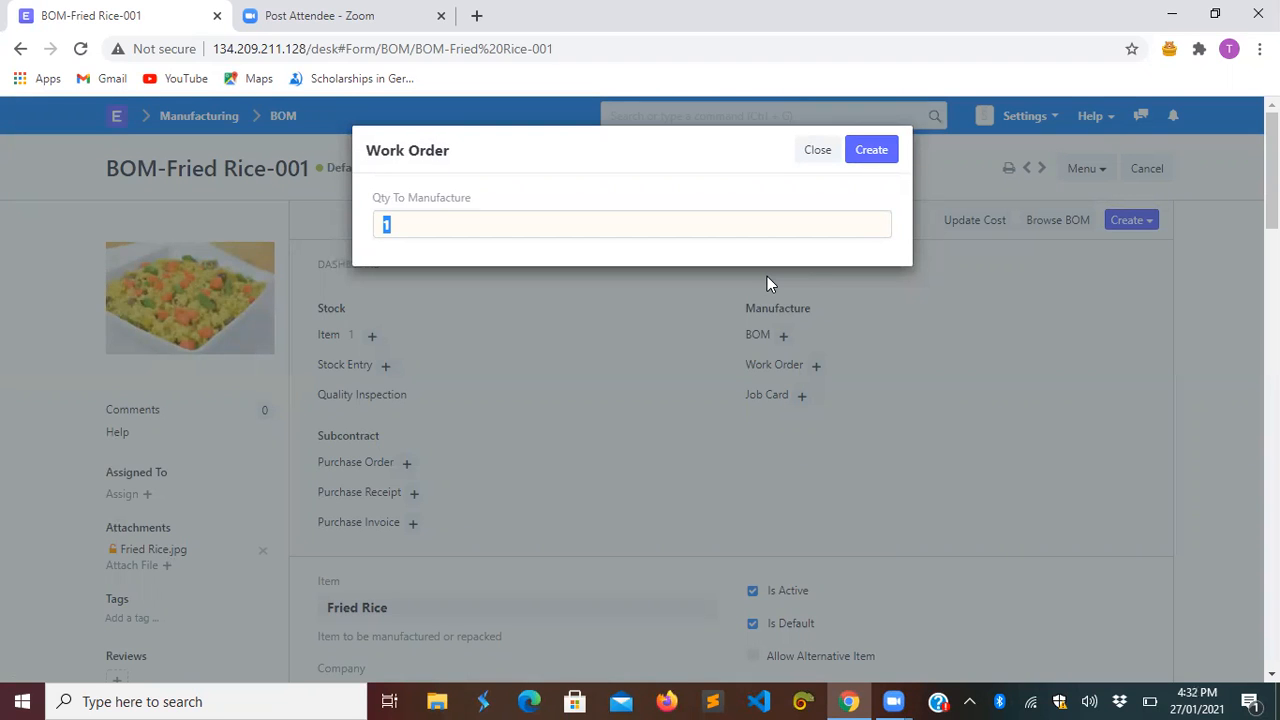
text(8)
click(866, 156)
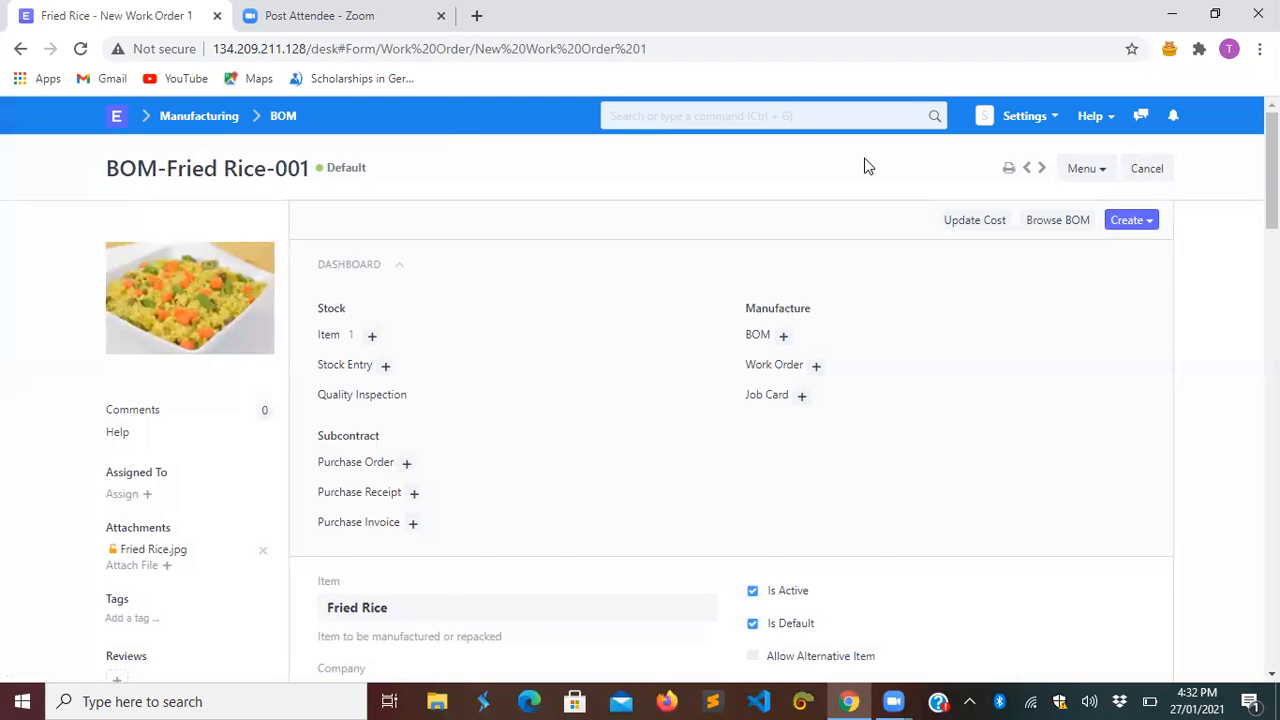
Set the work order's company to Overwhelming Group.
click(858, 251)
key(BackSpace)
key(BackSpace)
key(BackSpace)
key(BackSpace)
key(BackSpace)
key(BackSpace)
key(BackSpace)
key(BackSpace)
key(BackSpace)
key(BackSpace)
text(ver)
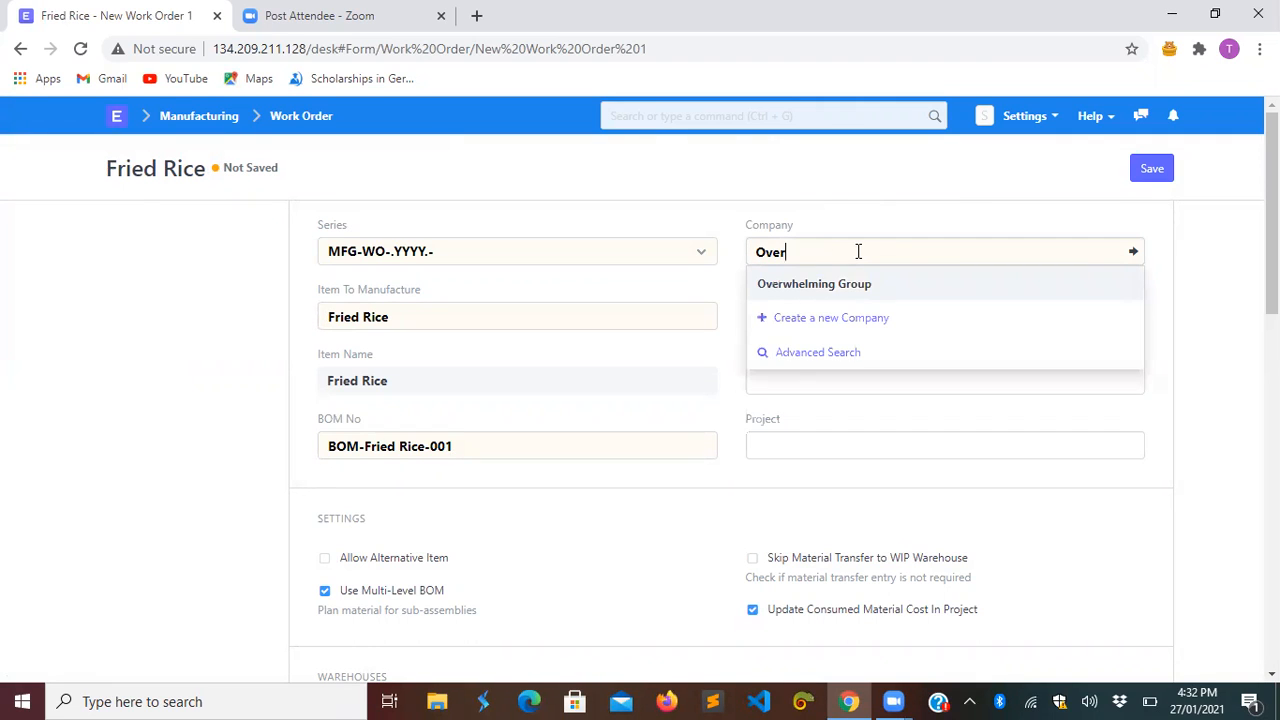
click(855, 285)
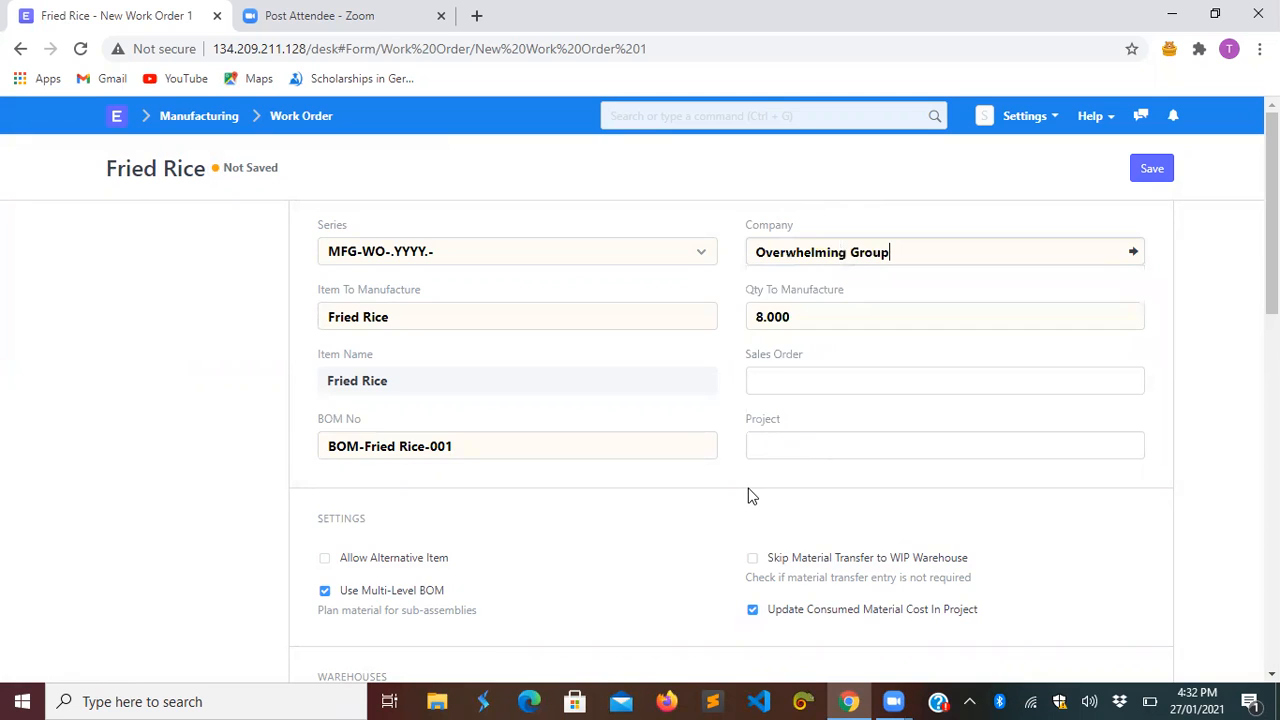
Enable skipping the material transfer to the WIP warehouse and set the source warehouse to Stores - OG.
scroll(750, 495, down, 2)
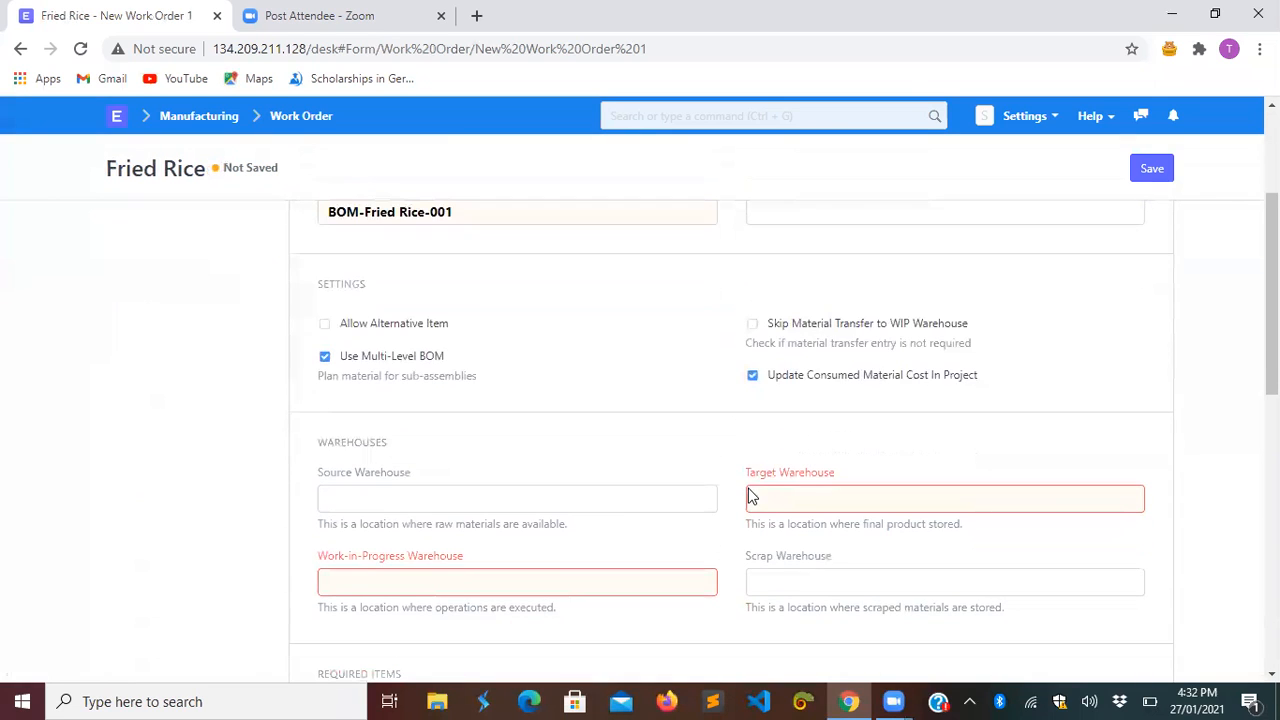
click(753, 327)
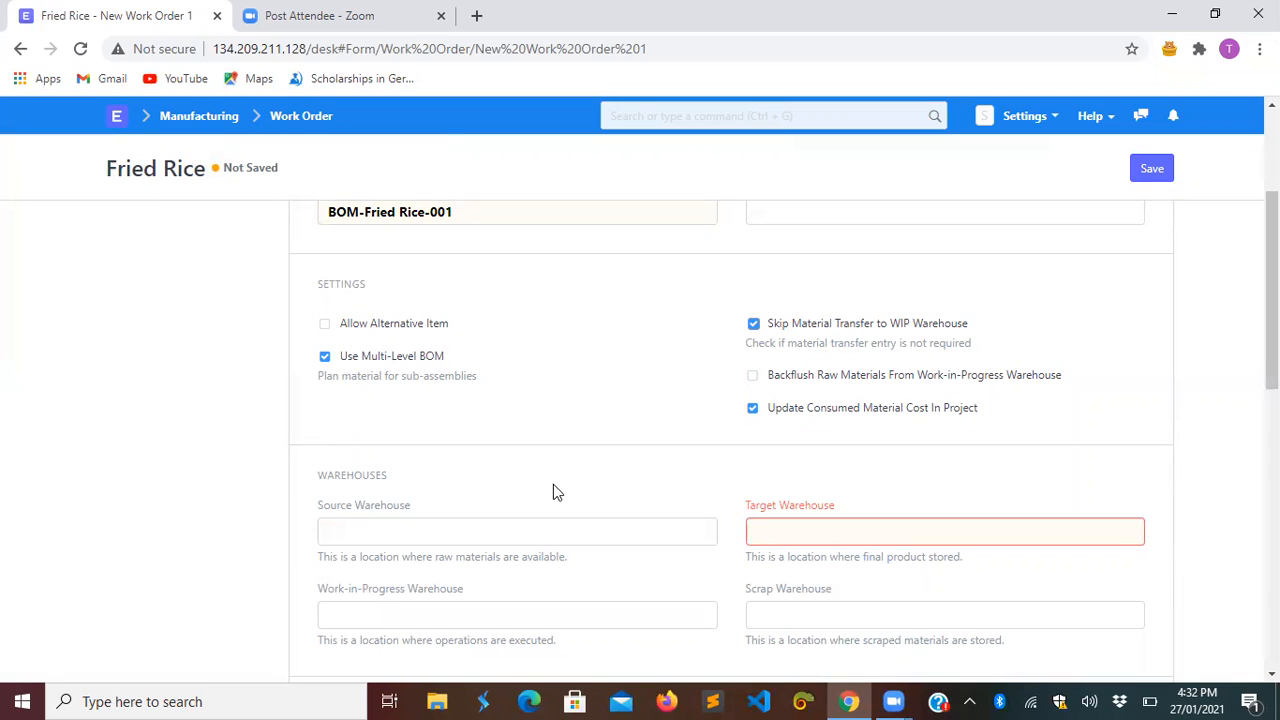
click(530, 534)
text(s)
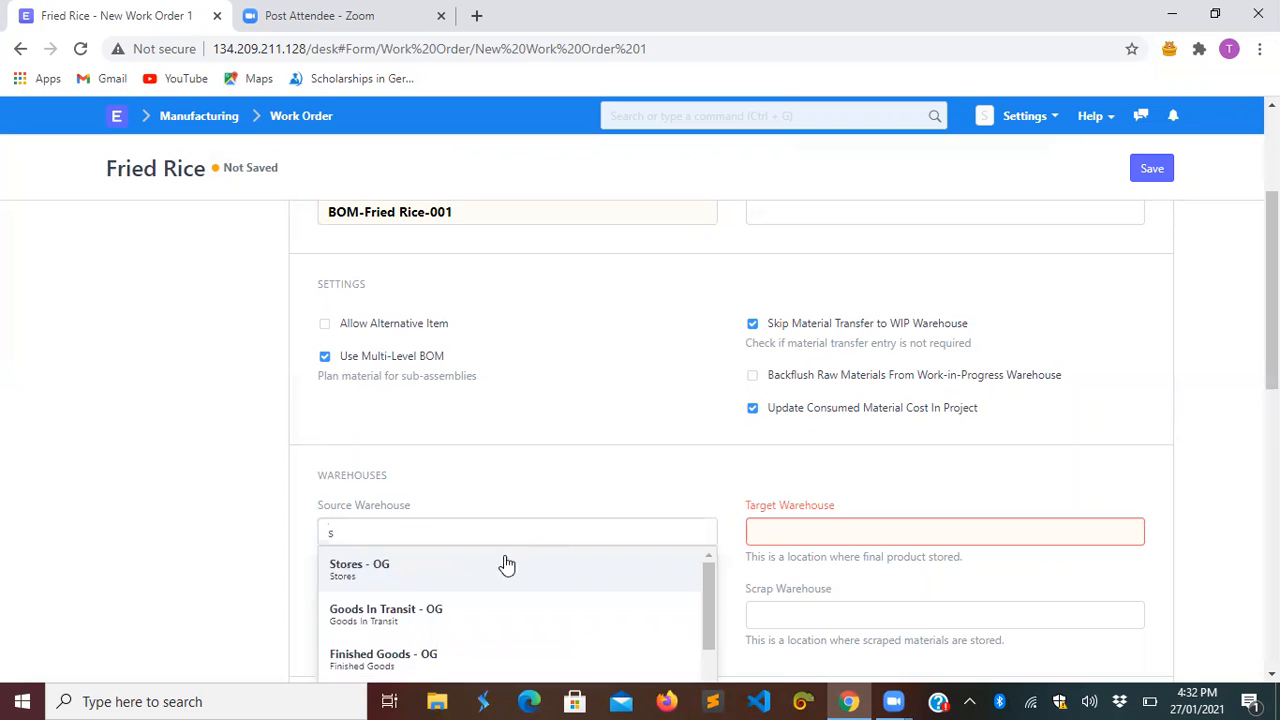
click(499, 569)
Set the work order's work-in-progress warehouse to Work In Progress - OG.
click(461, 620)
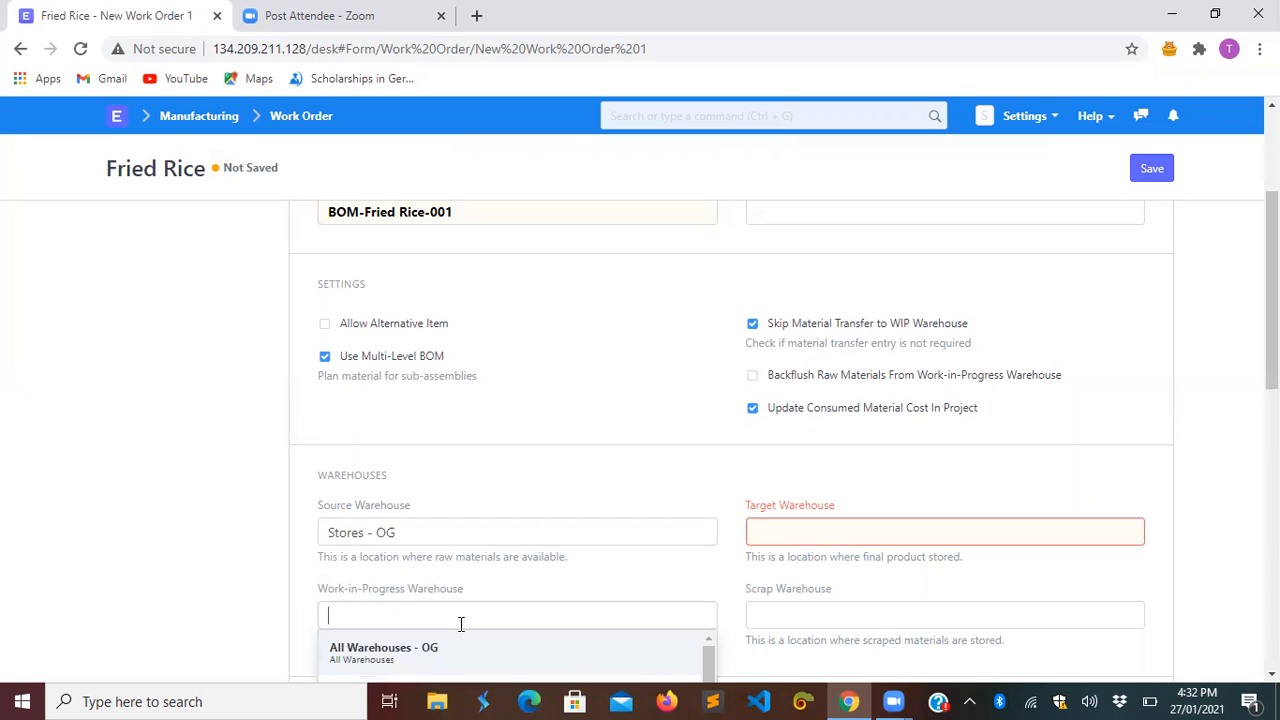
text(kitche)
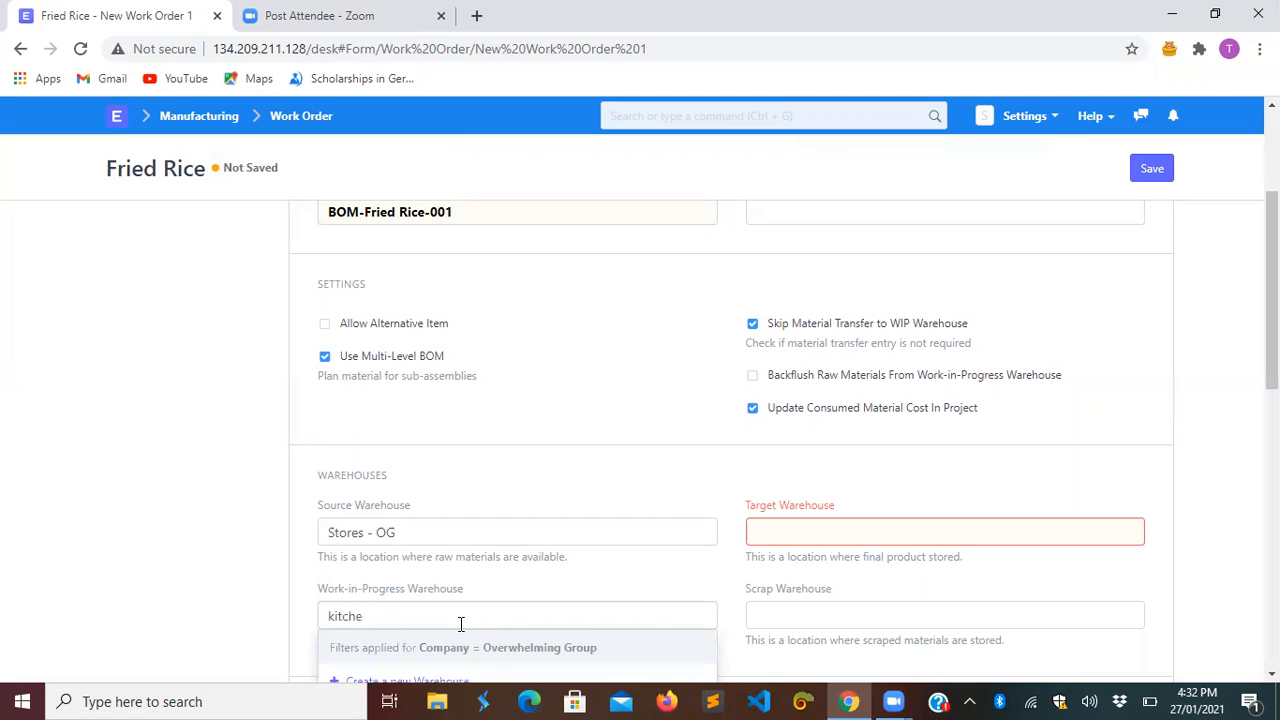
key(BackSpace)
key(BackSpace)
key(BackSpace)
key(BackSpace)
key(BackSpace)
key(BackSpace)
text(wor)
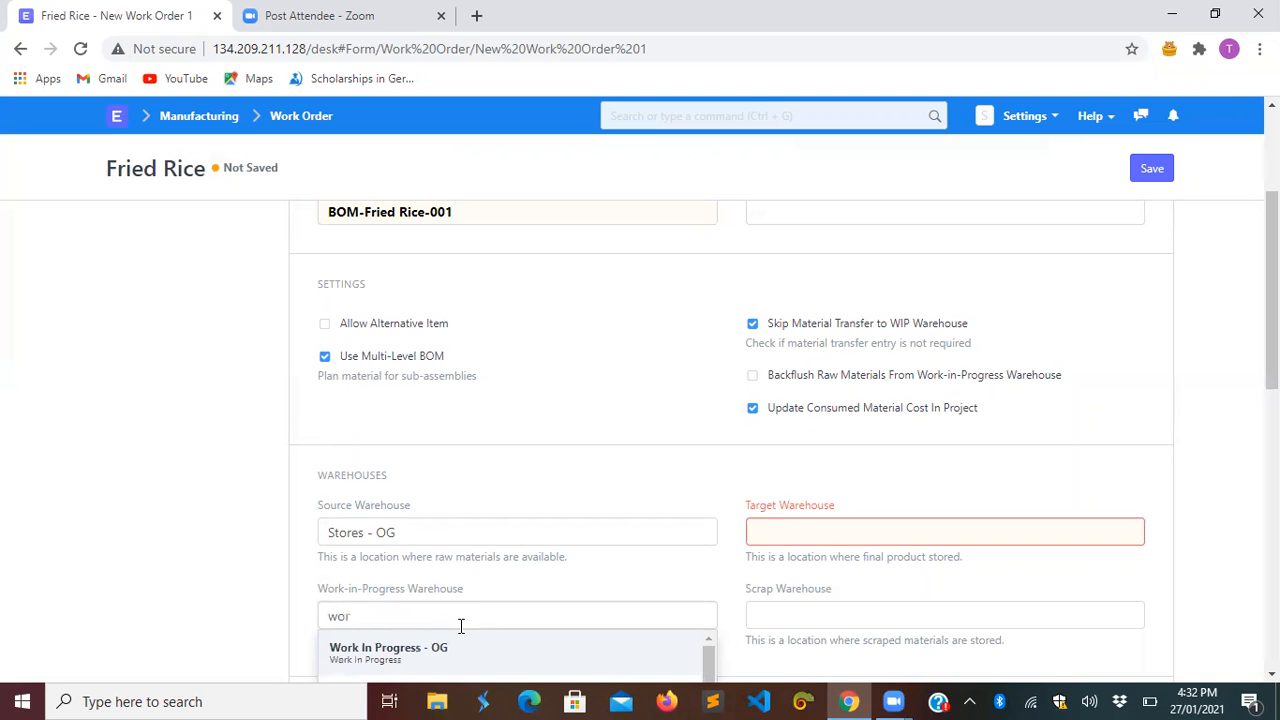
click(463, 655)
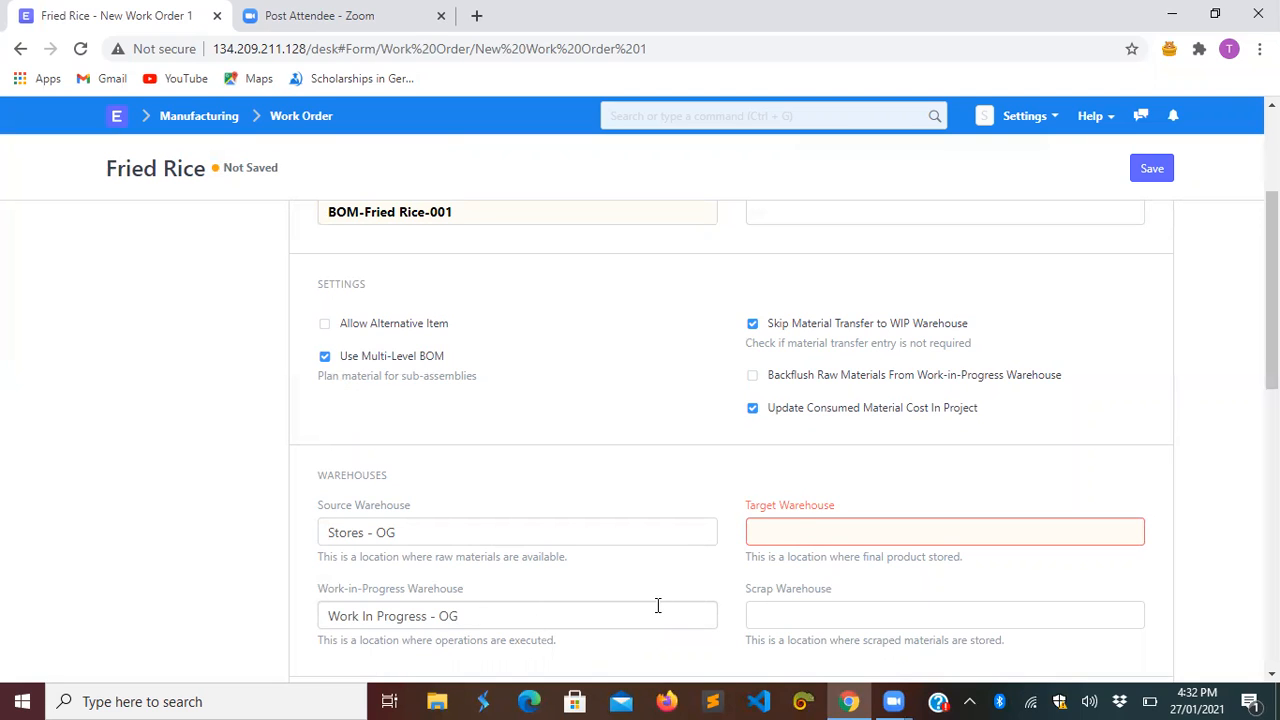
Set the work order's target warehouse to Finished Goods - OG.
click(790, 535)
text(finish)
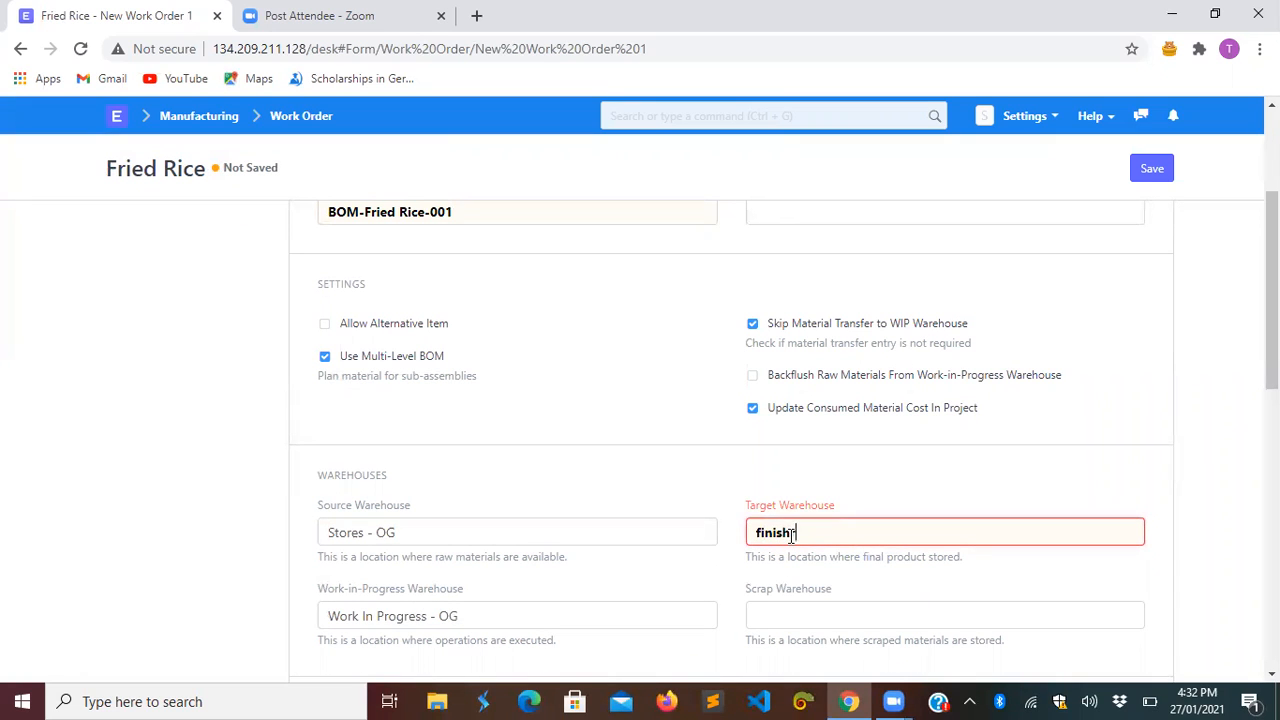
text(ed)
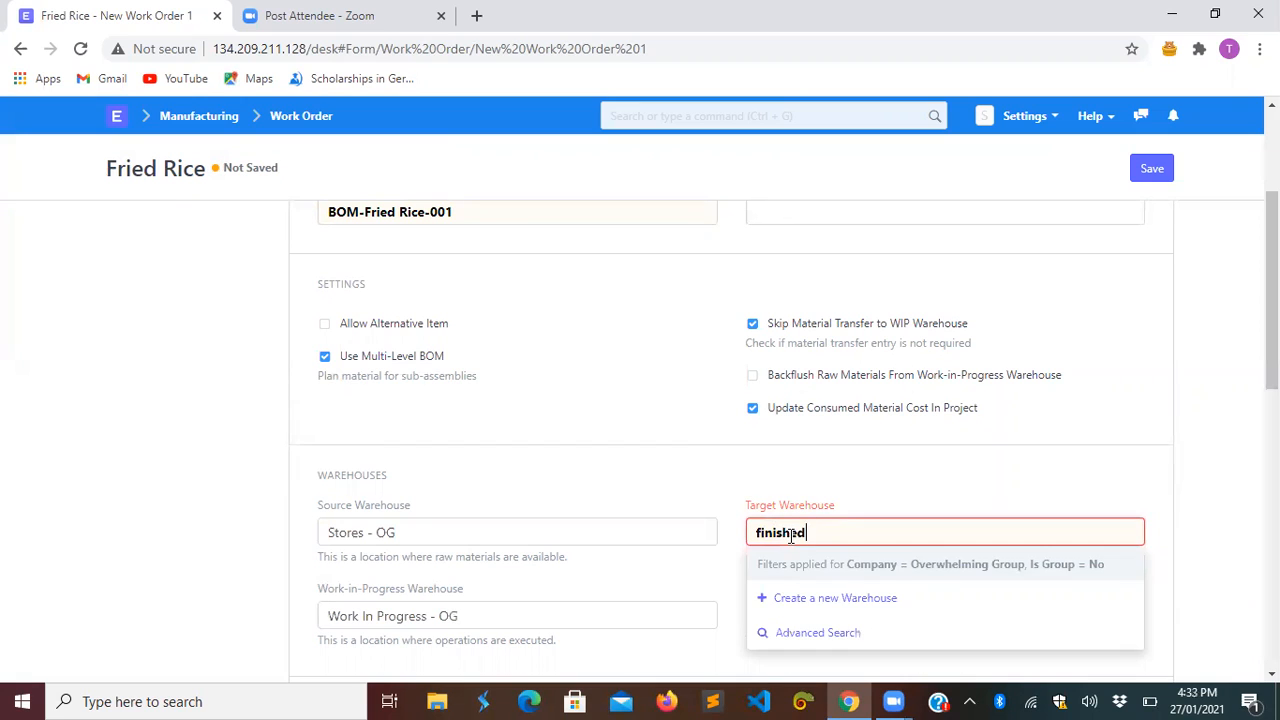
click(821, 568)
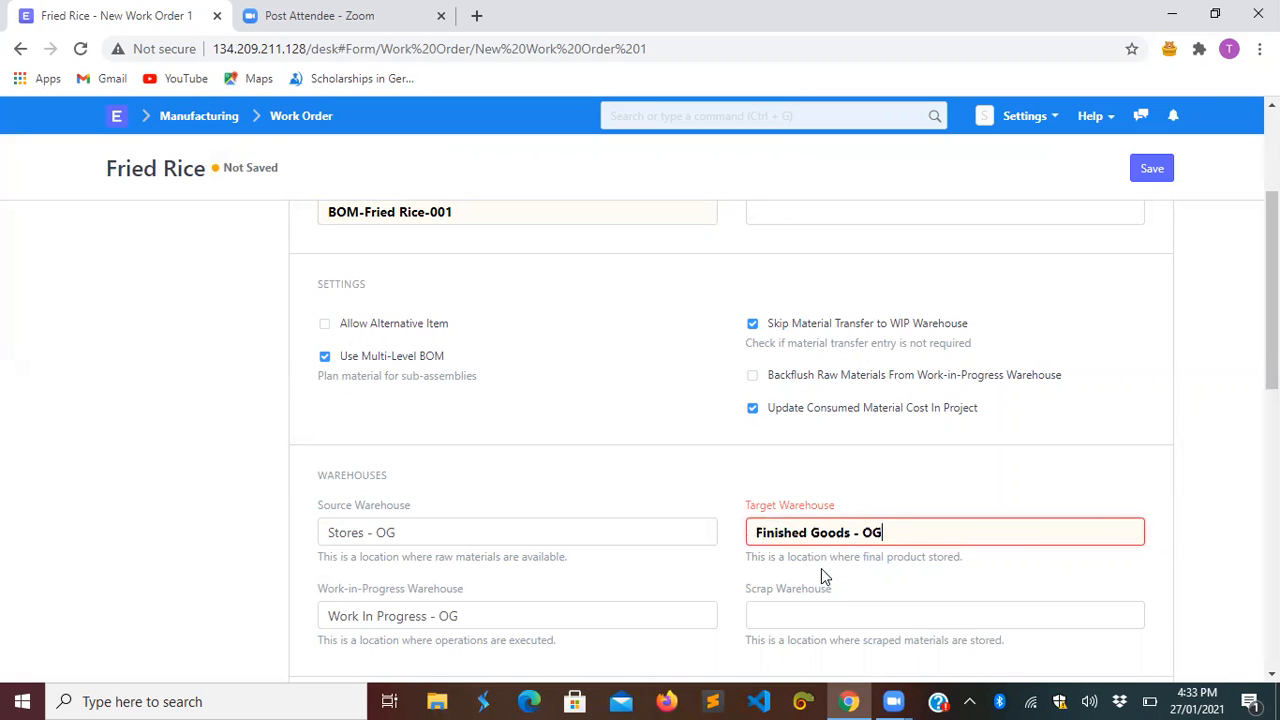
Check the required items against the quantity to manufacture and set the actual start date to the current date and time.
scroll(973, 587, down, 5)
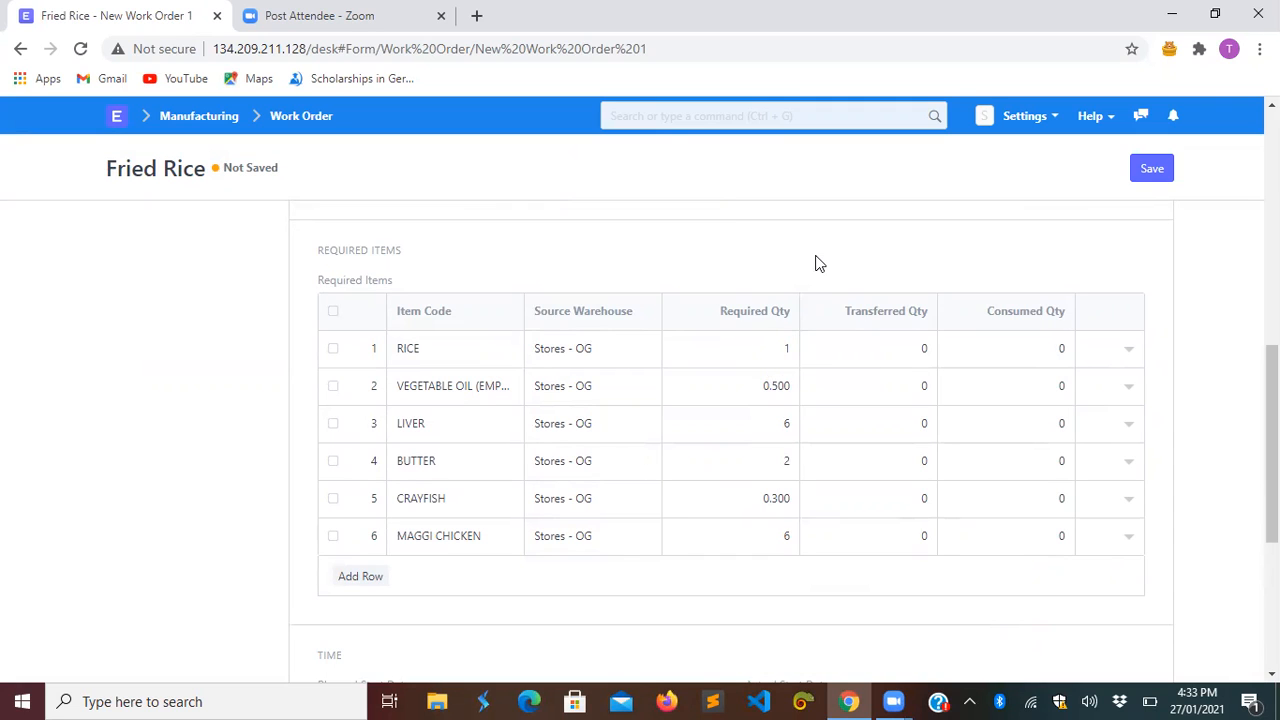
scroll(816, 262, up, 10)
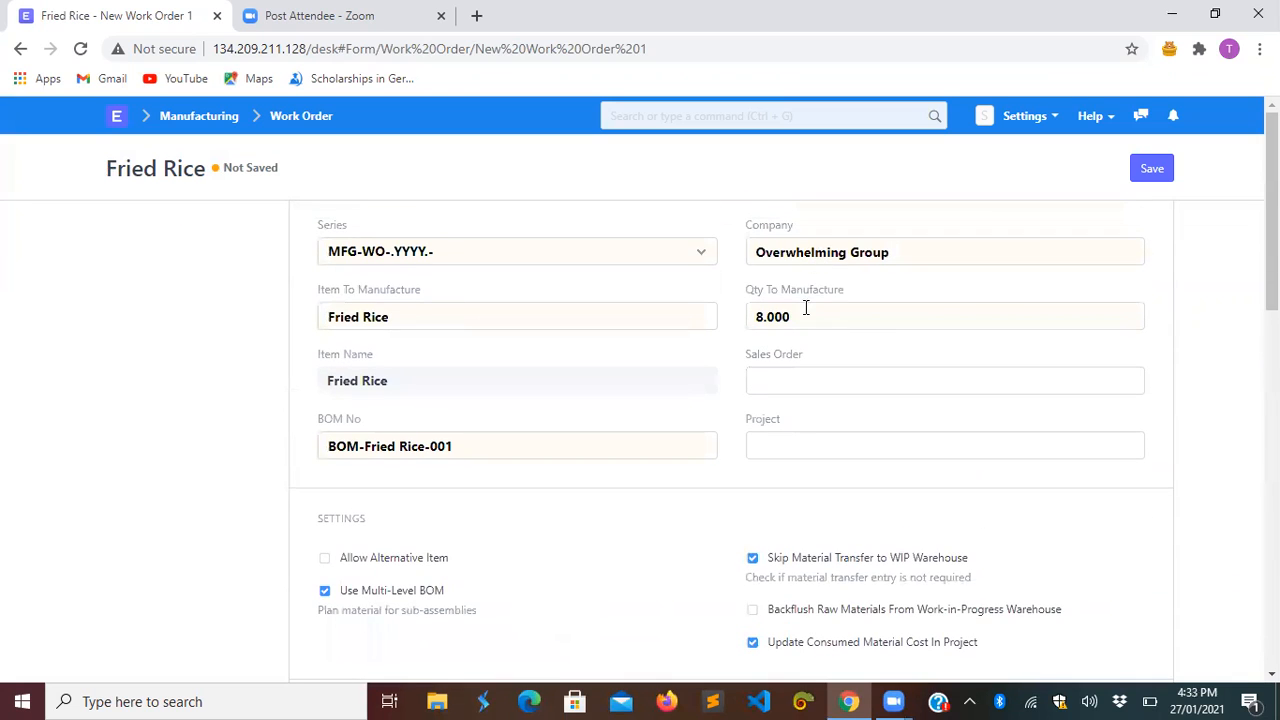
scroll(790, 428, down, 10)
scroll(789, 420, down, 1)
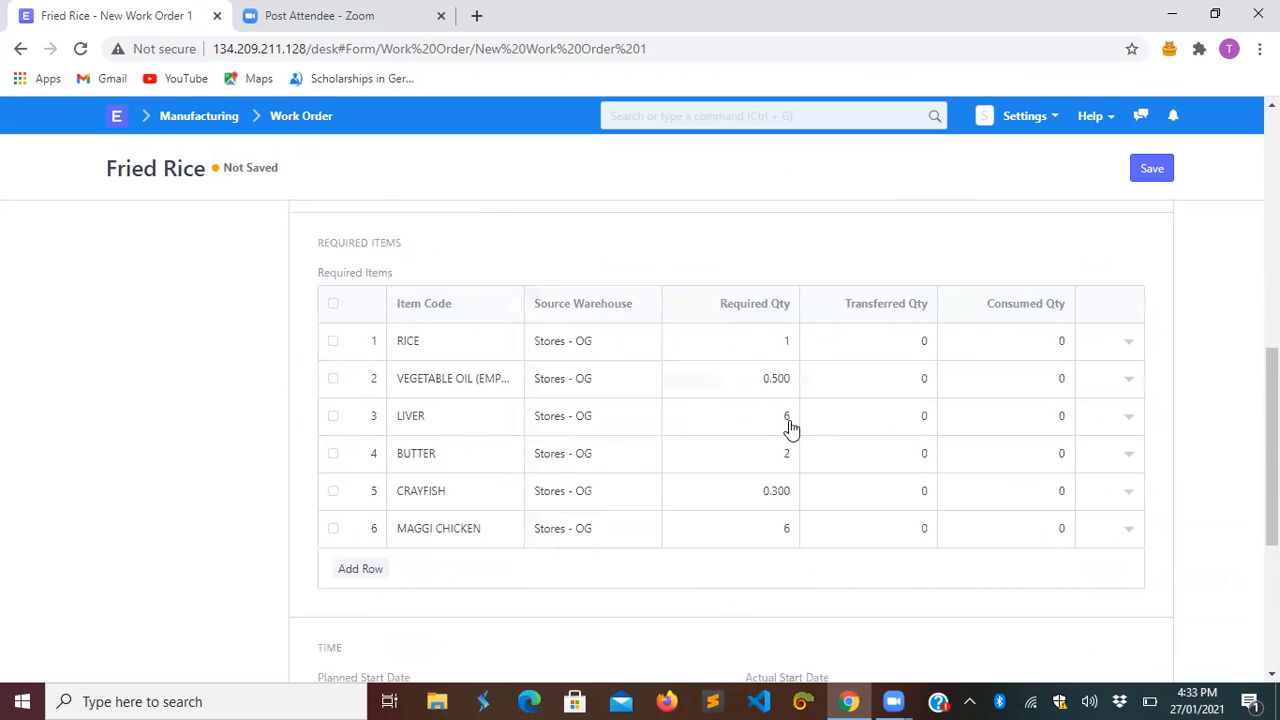
scroll(812, 420, down, 3)
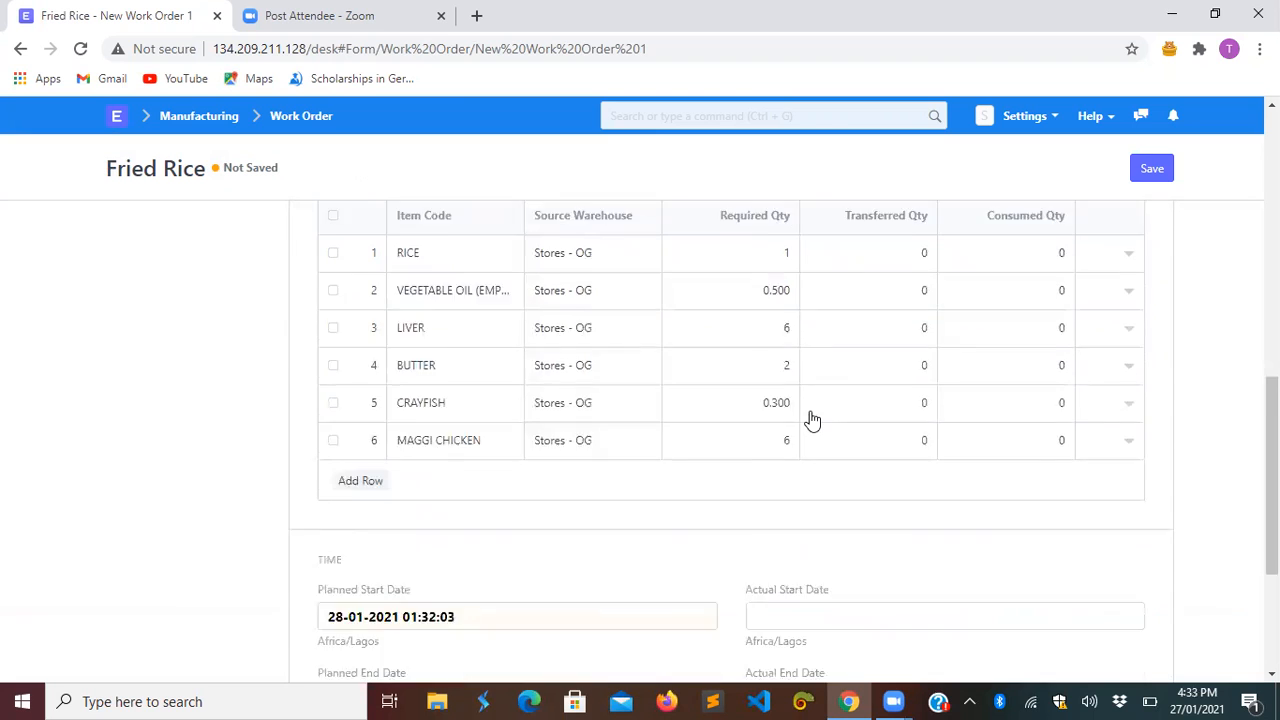
click(830, 468)
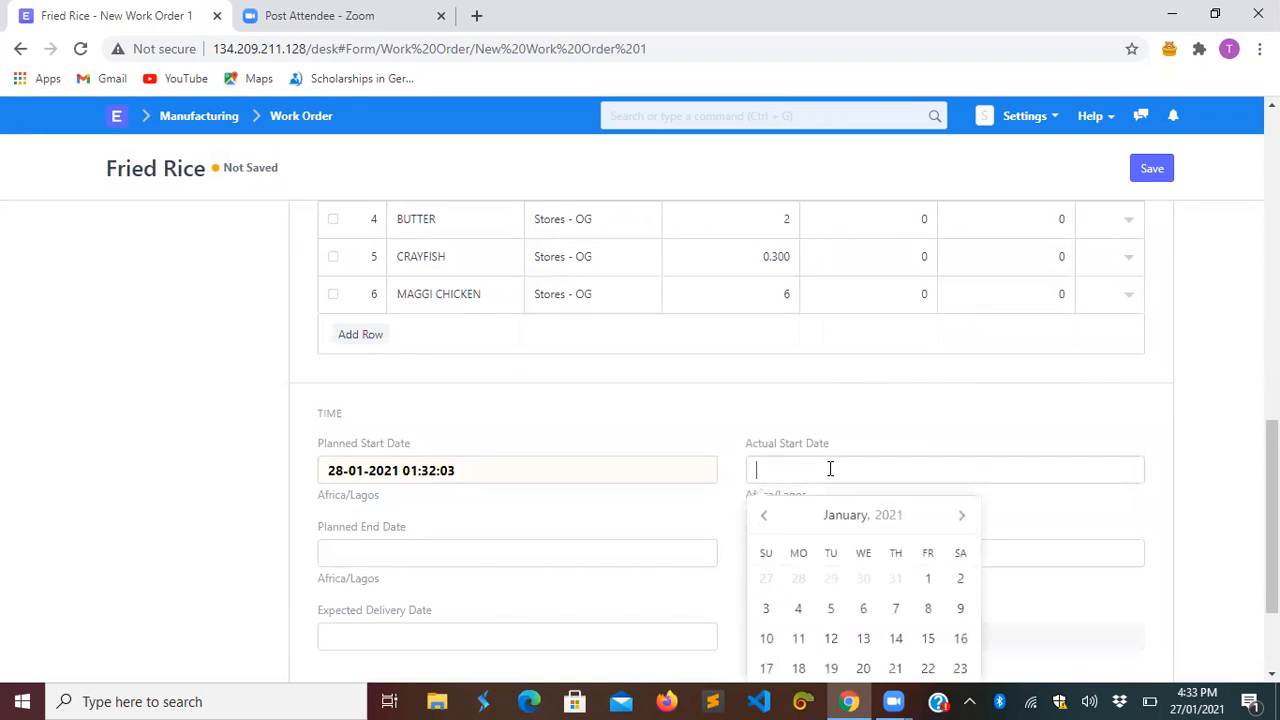
scroll(831, 597, down, 2)
click(845, 664)
Set both the actual end date and the planned end date of the work order to the current date and time.
click(805, 430)
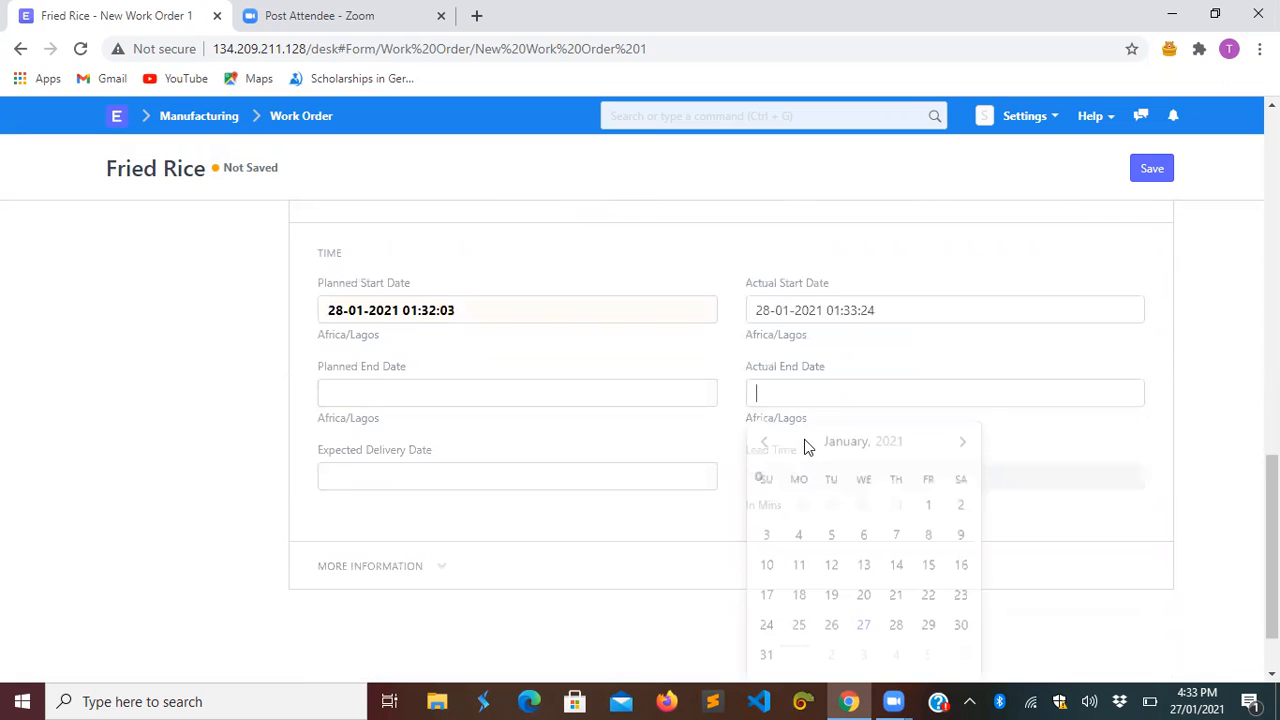
scroll(814, 610, down, 2)
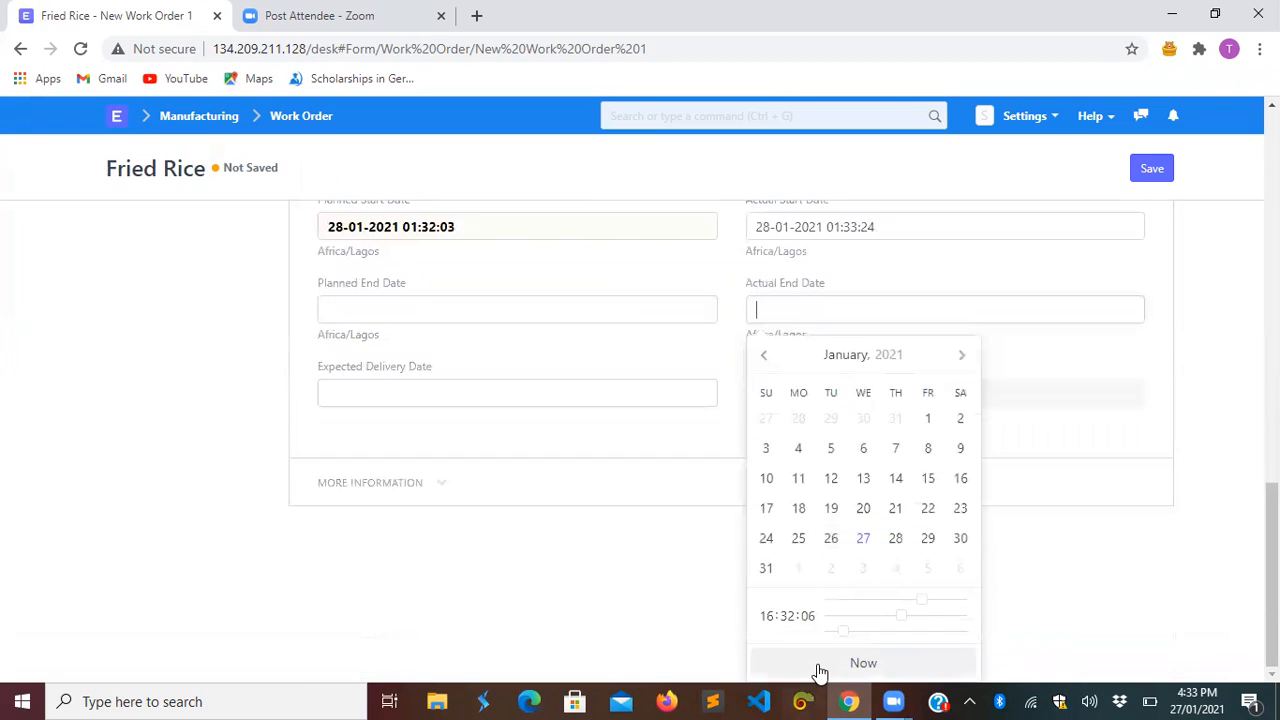
click(818, 668)
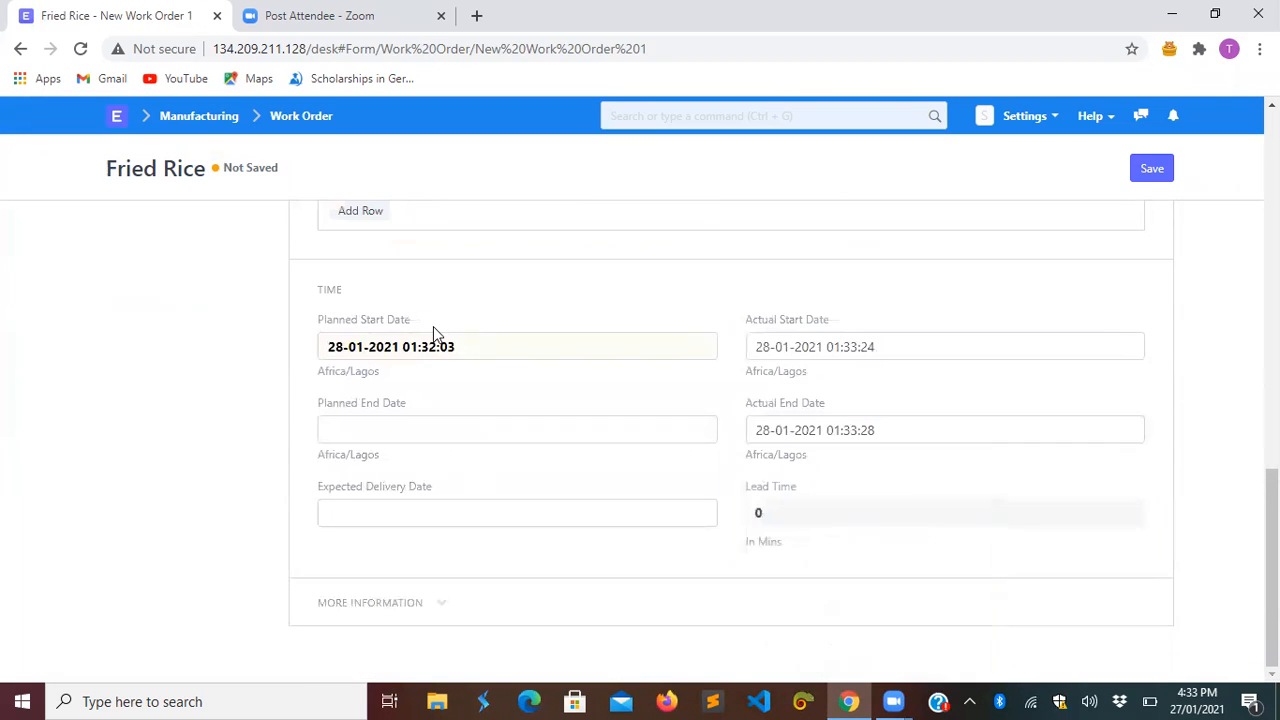
click(420, 432)
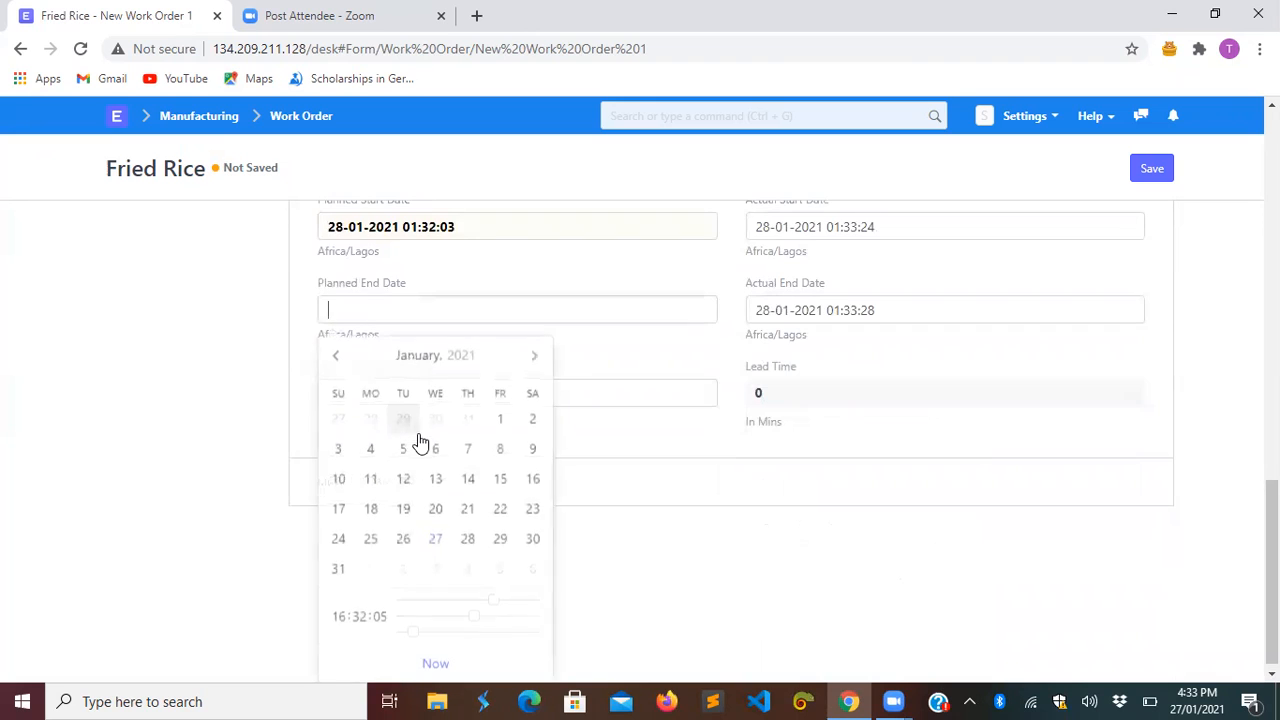
click(423, 663)
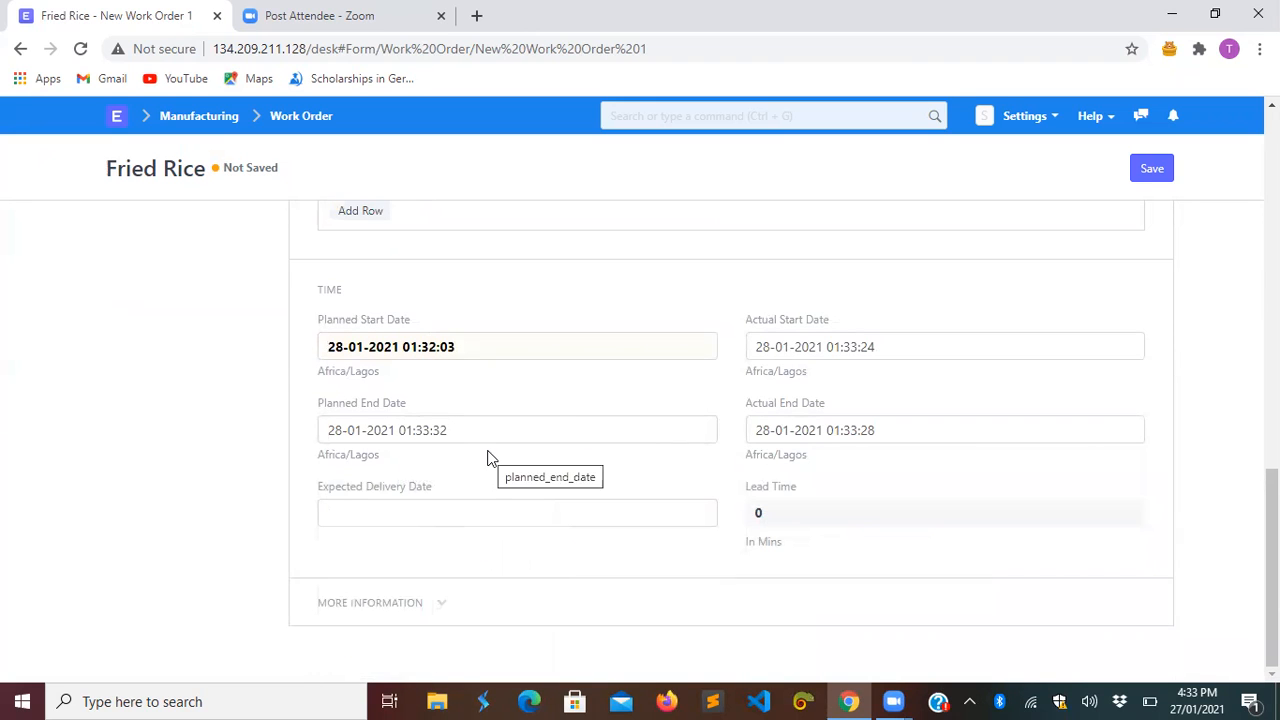
Save the Fried Rice work order and submit it with confirmation.
click(1150, 166)
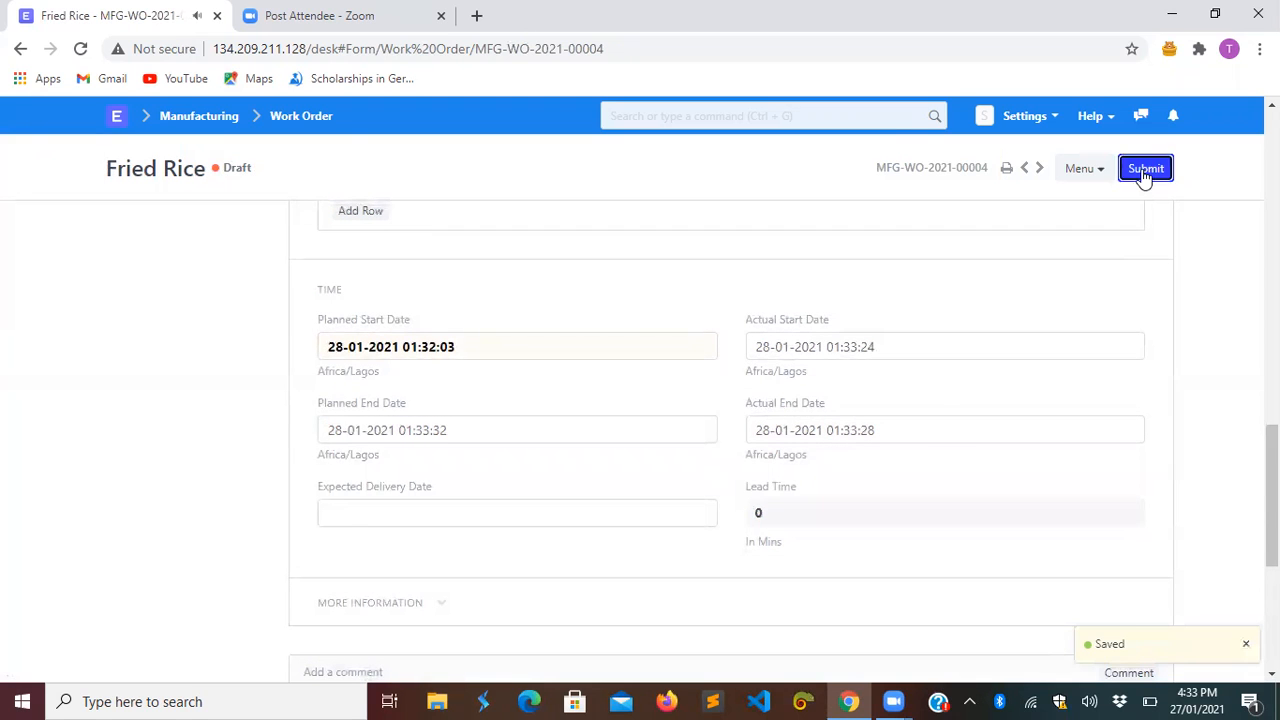
click(1143, 170)
click(880, 151)
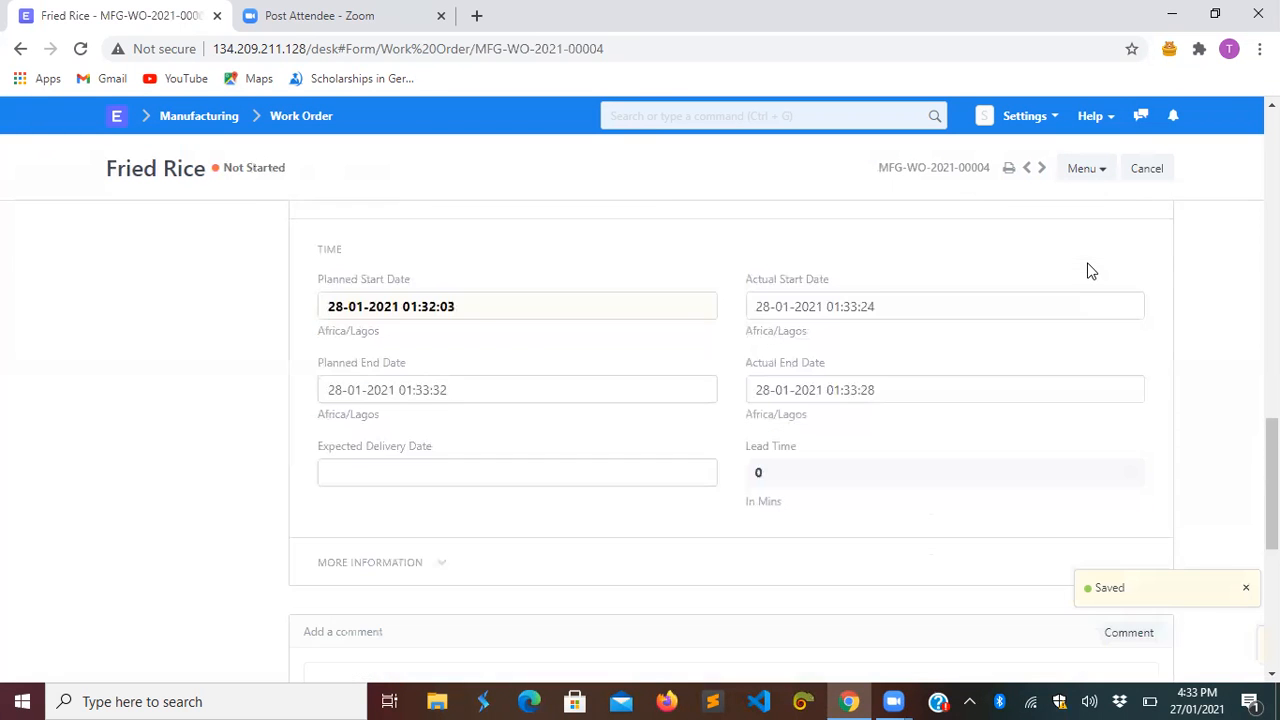
scroll(1090, 271, up, 8)
scroll(1090, 271, up, 8)
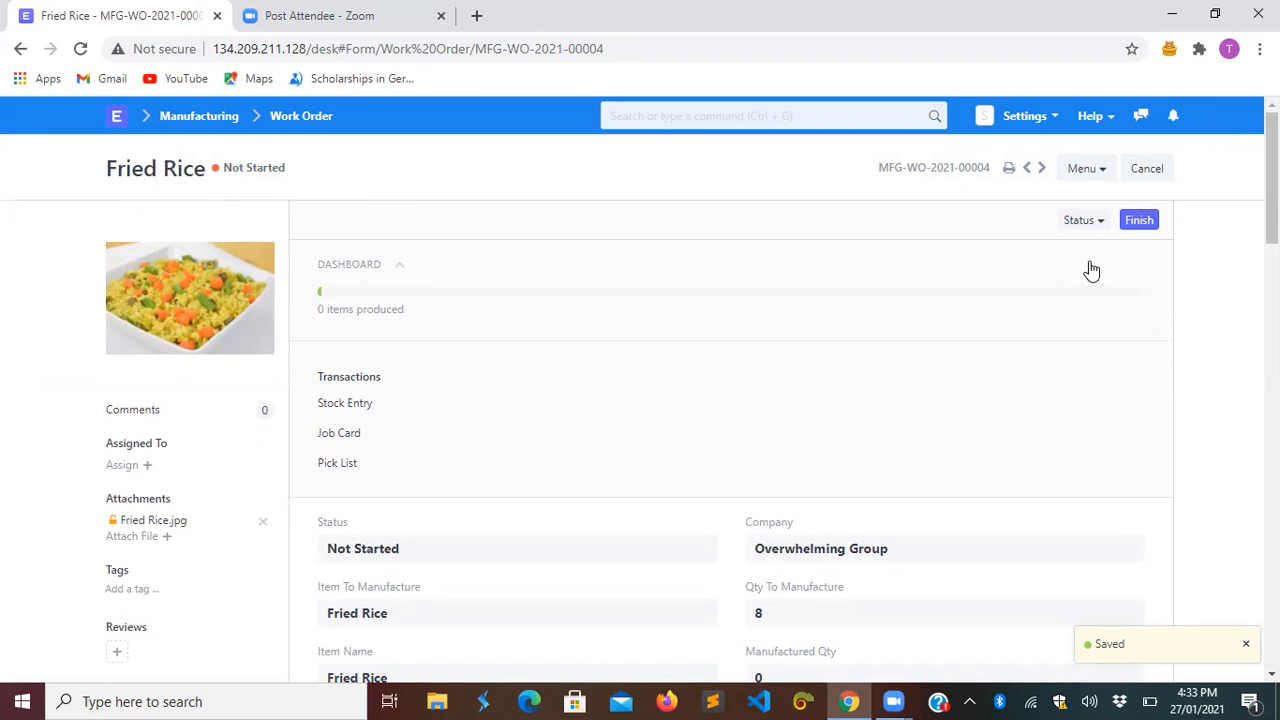
Finish the Fried Rice work order for a manufacture quantity of 8 and create its stock entry.
click(1140, 222)
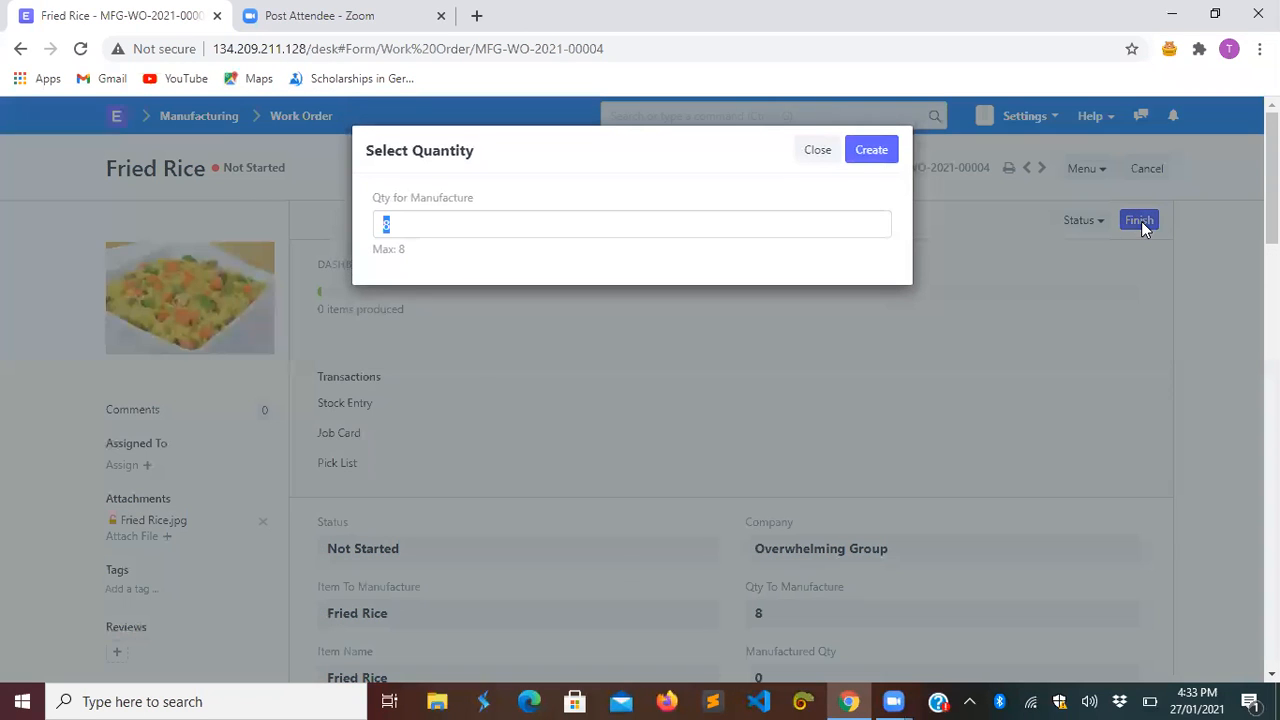
click(400, 232)
click(877, 158)
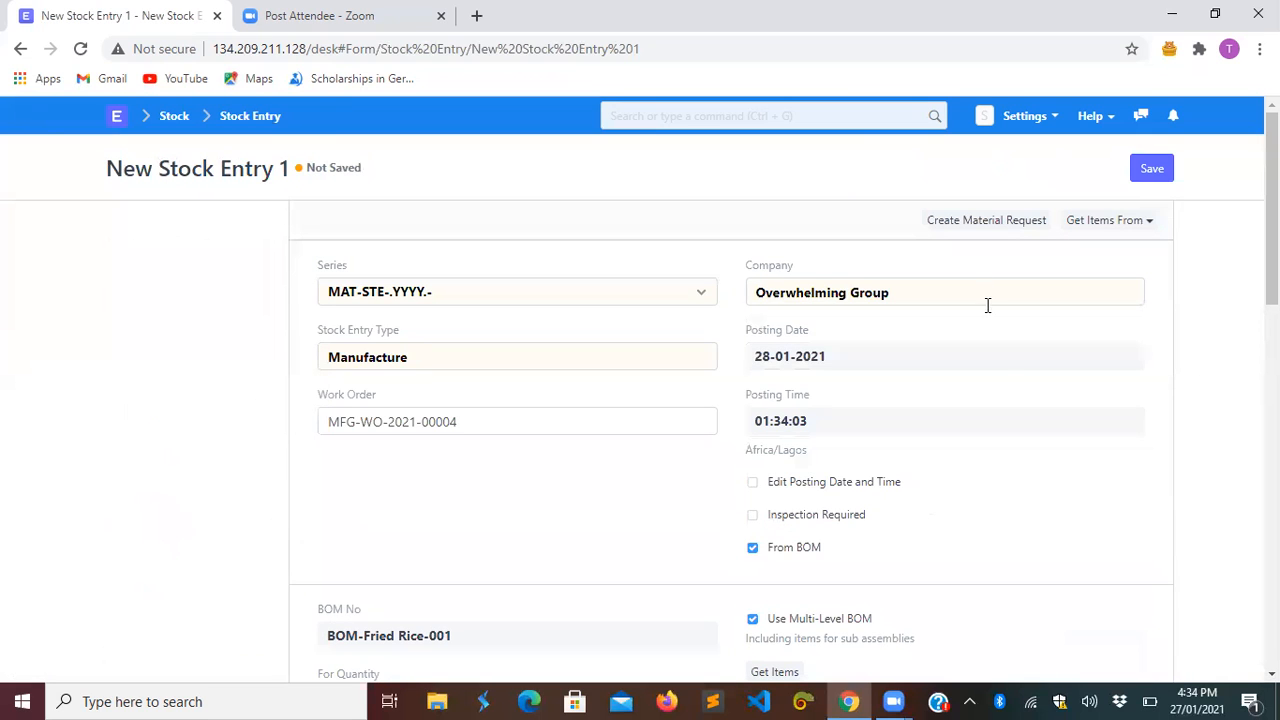
Review the warehouses and quantity in the Manufacture stock entry, save it and submit it permanently.
scroll(1005, 366, down, 2)
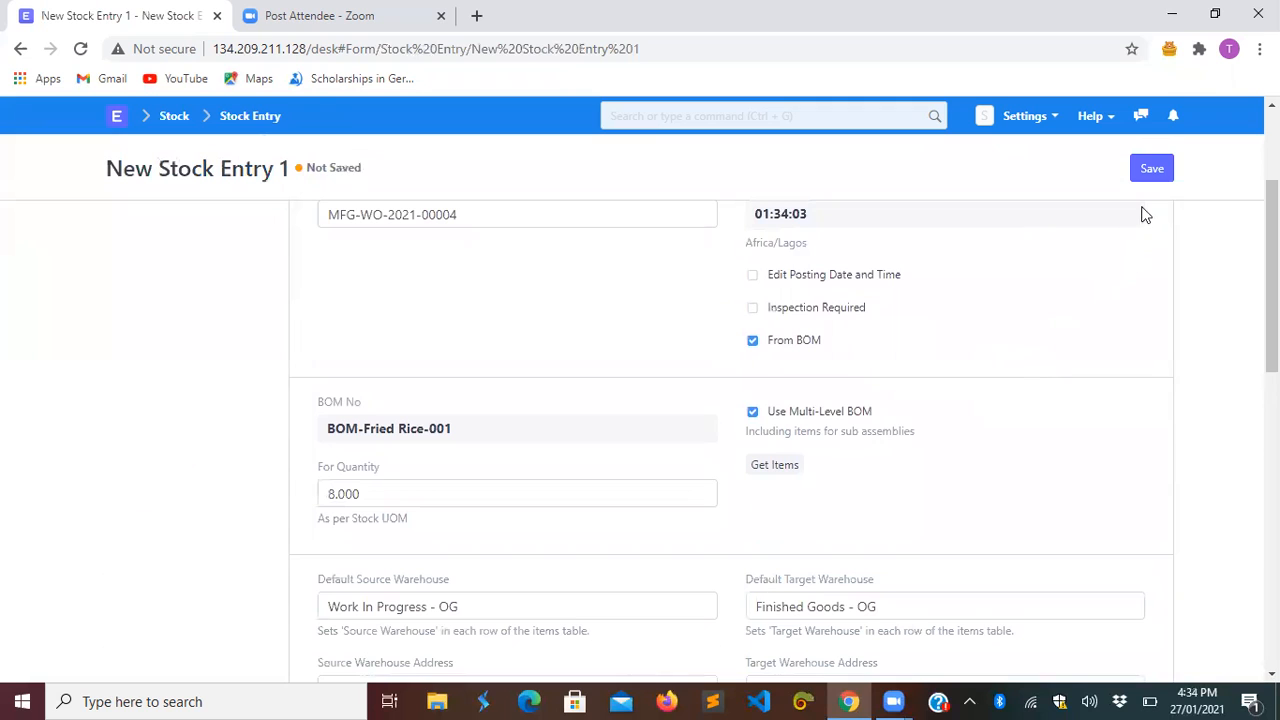
click(1149, 172)
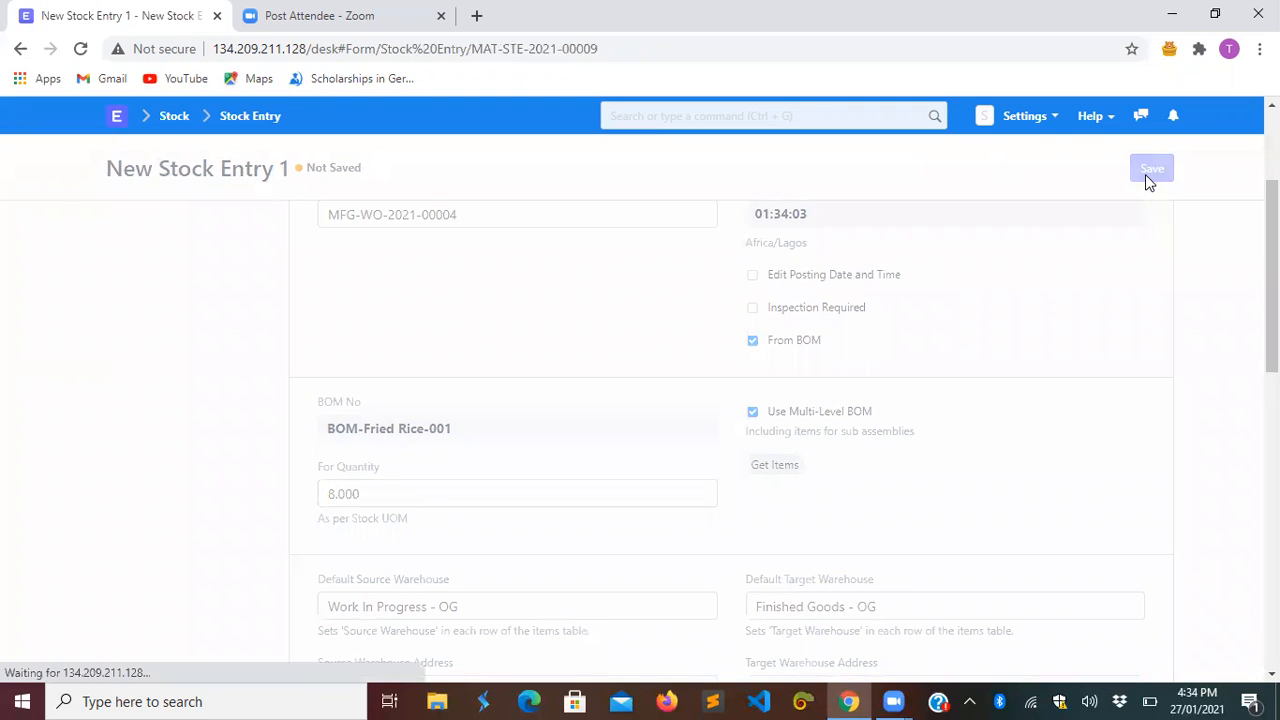
click(1149, 176)
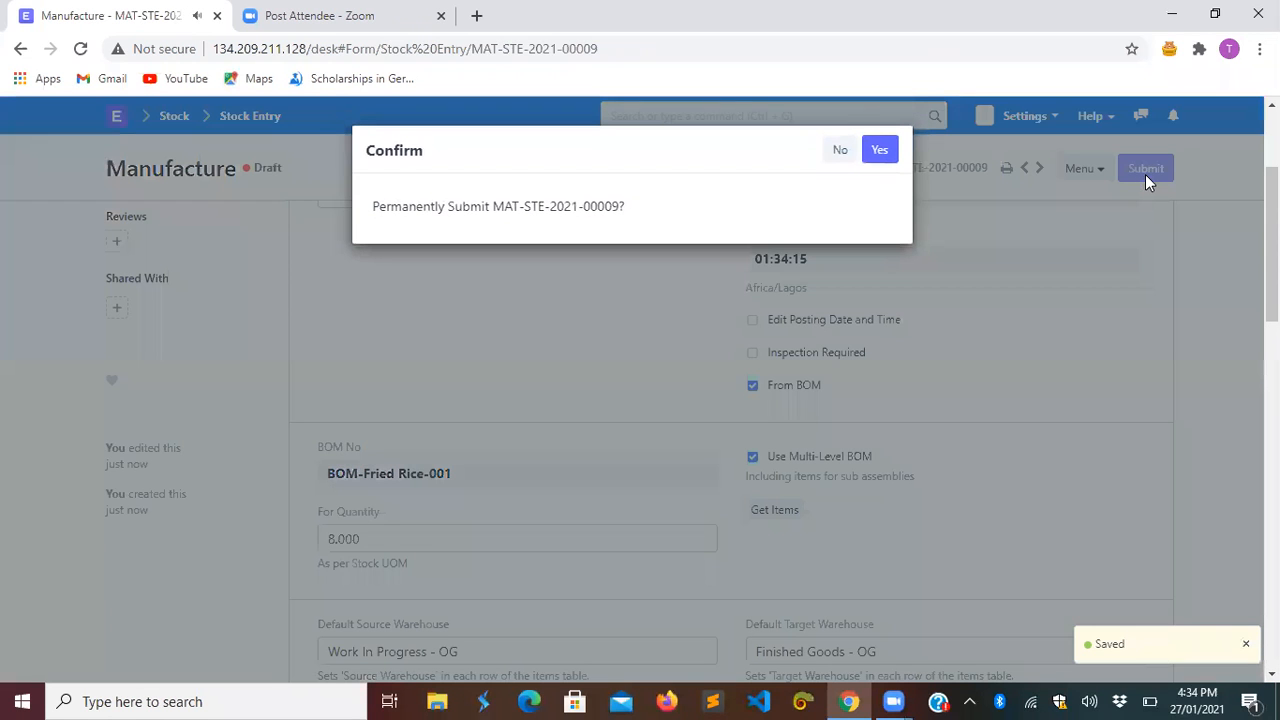
click(883, 158)
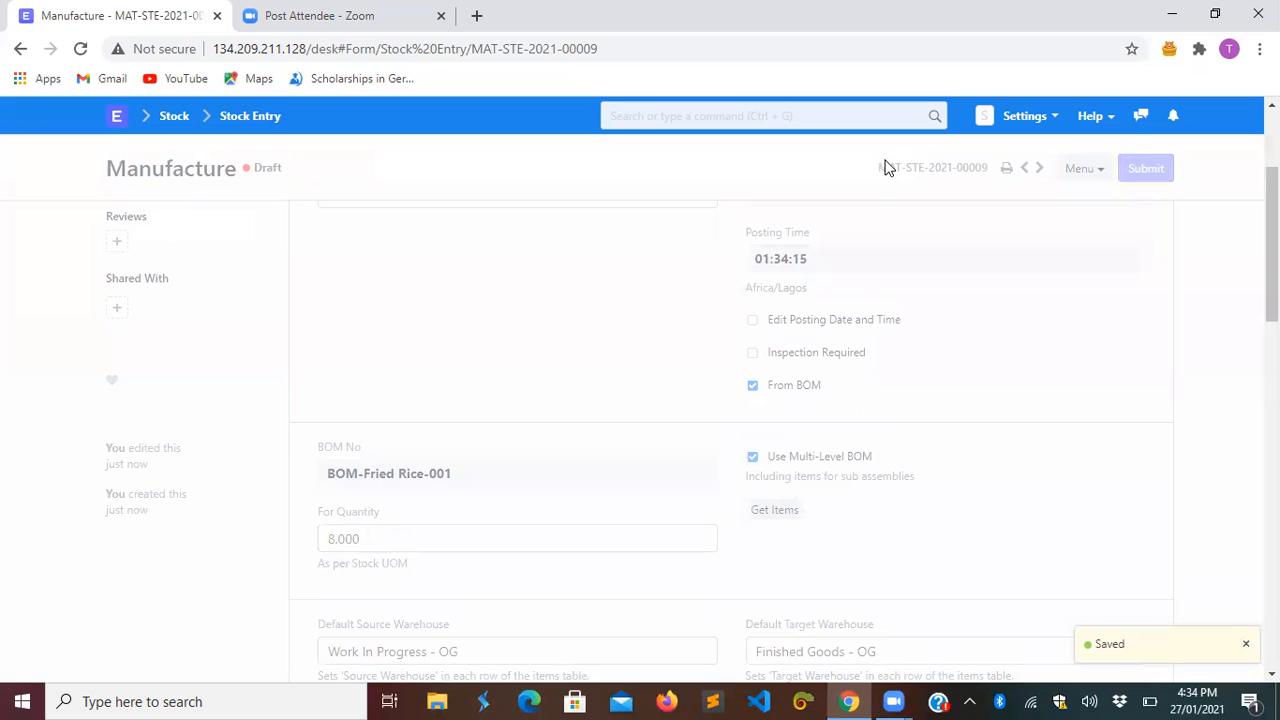
Open the Fried Rice item from the item list and check its stock levels by warehouse.
click(718, 120)
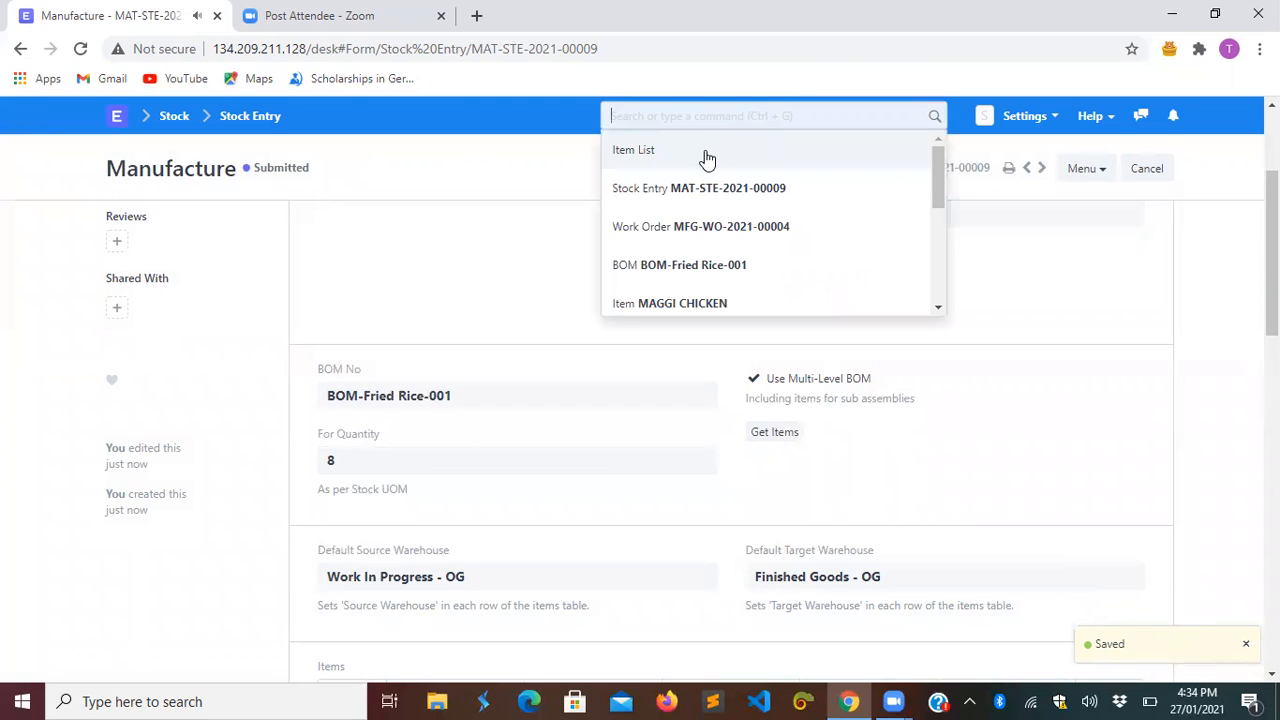
click(707, 159)
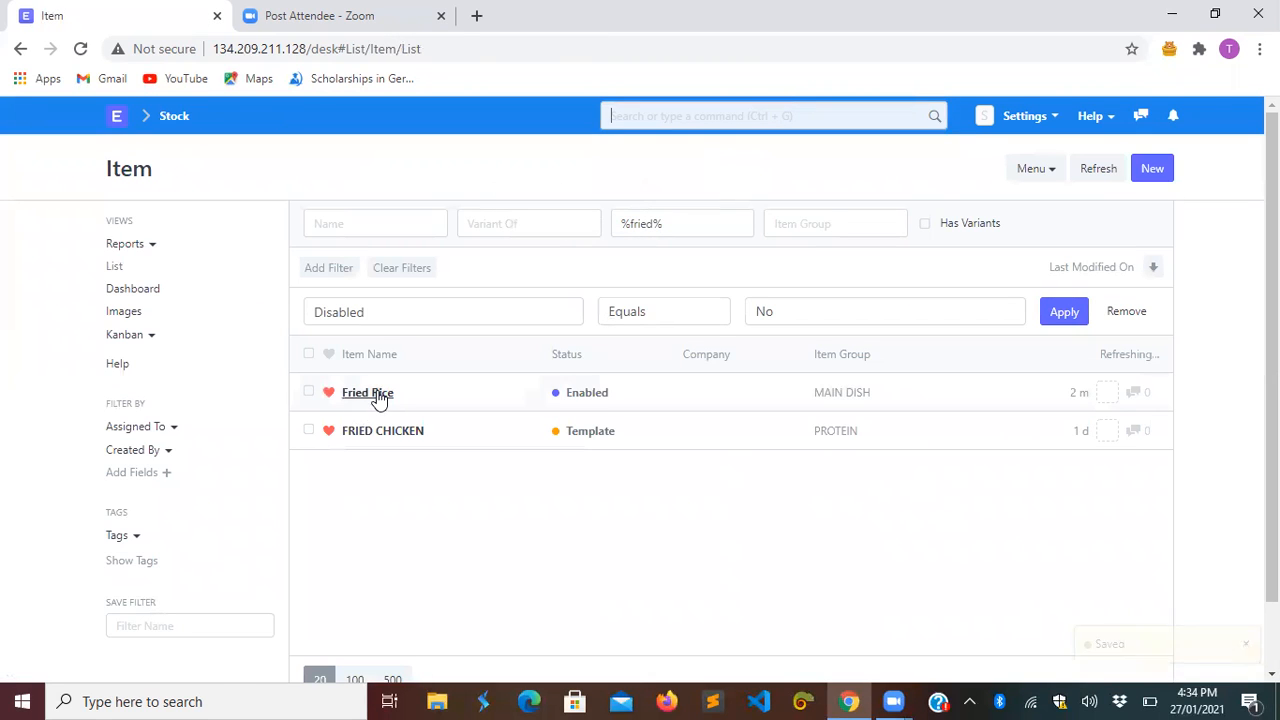
click(377, 396)
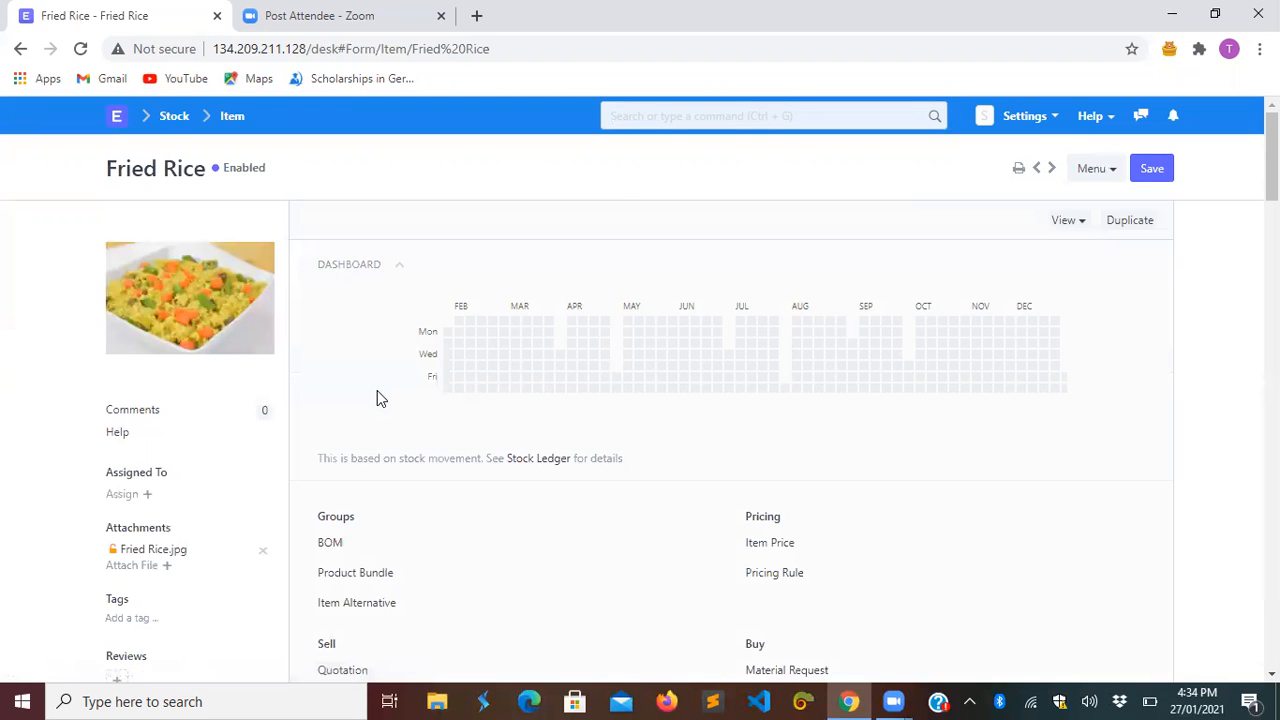
scroll(596, 606, down, 3)
scroll(596, 603, down, 3)
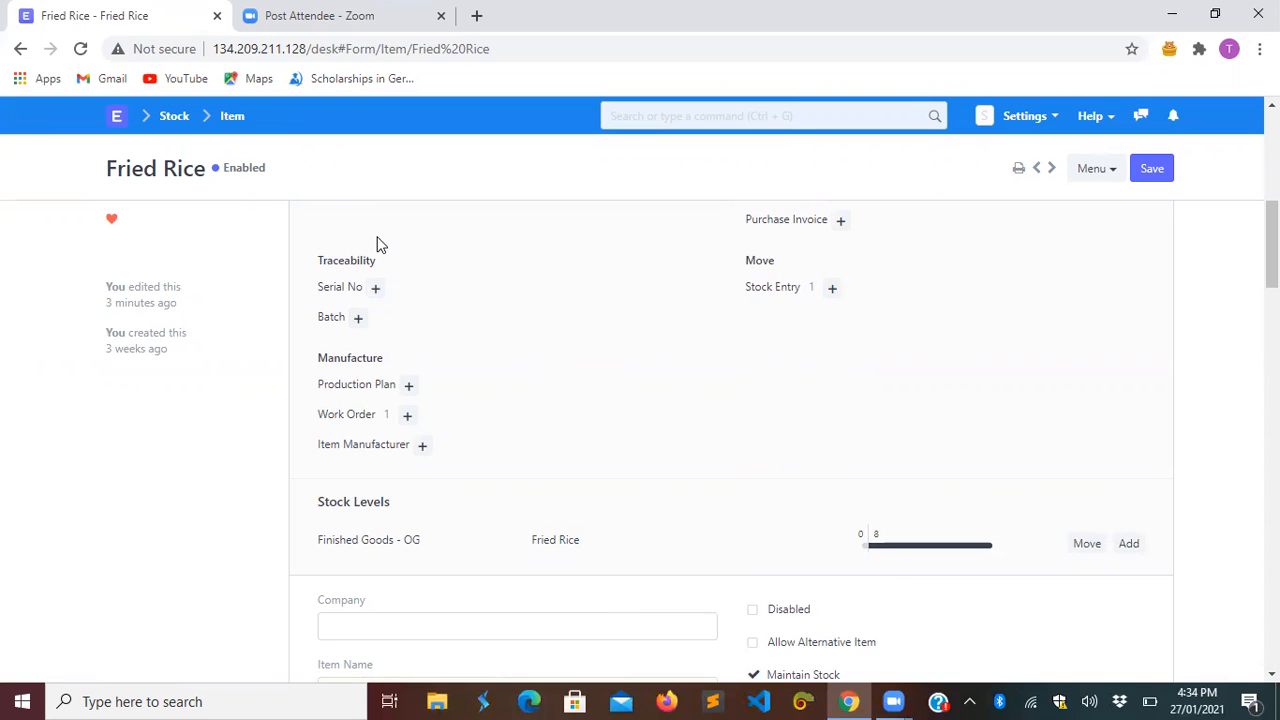
Return to the desk and open the list of active BOMs from the Manufacturing workspace.
click(117, 119)
scroll(257, 400, down, 2)
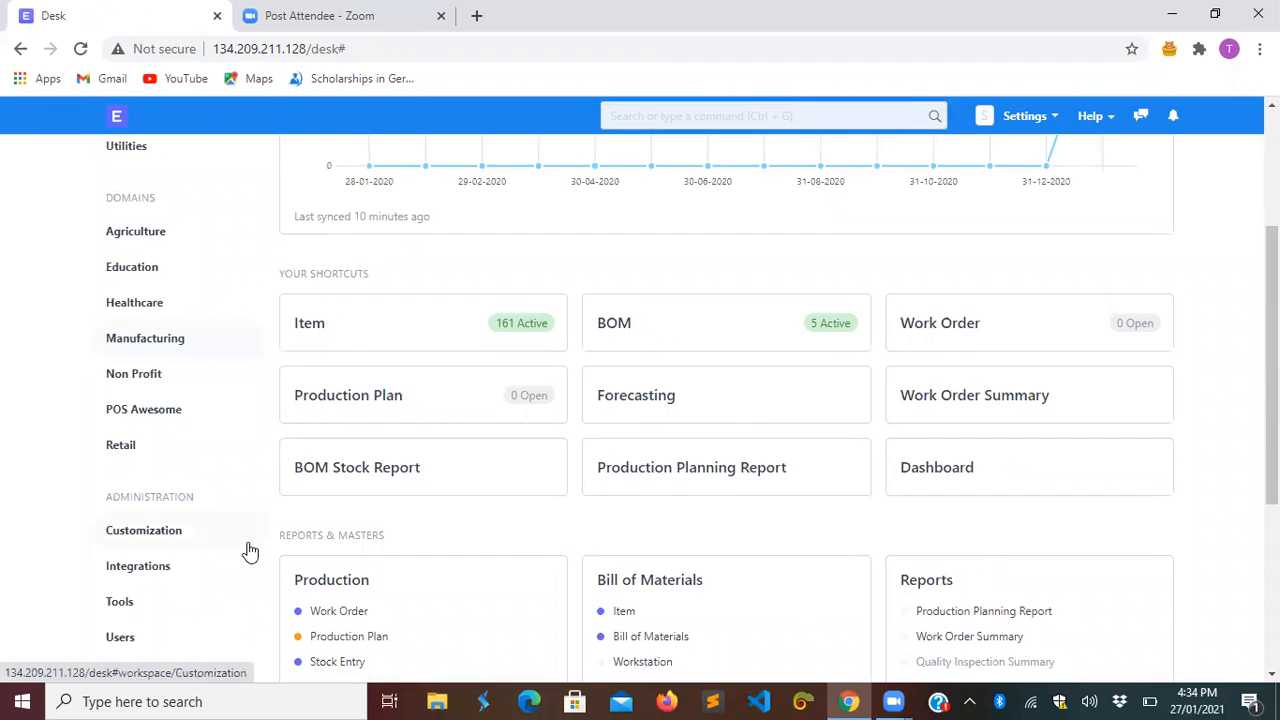
click(170, 345)
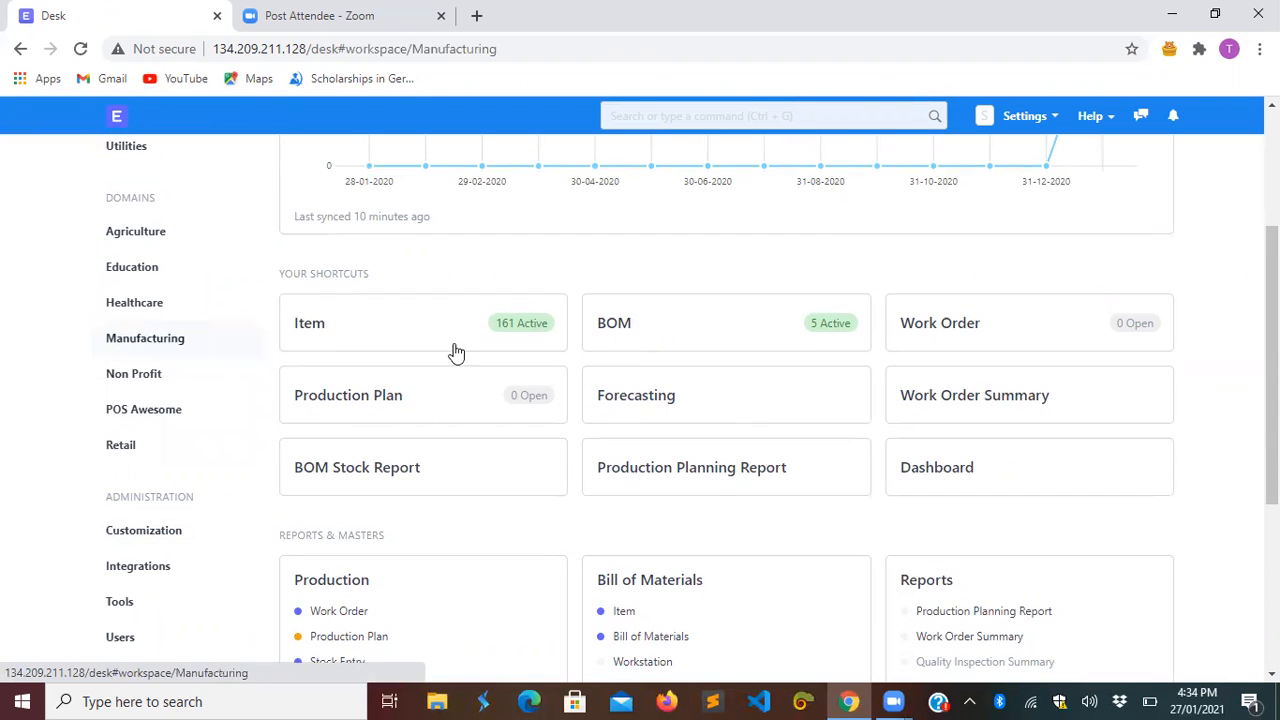
click(640, 343)
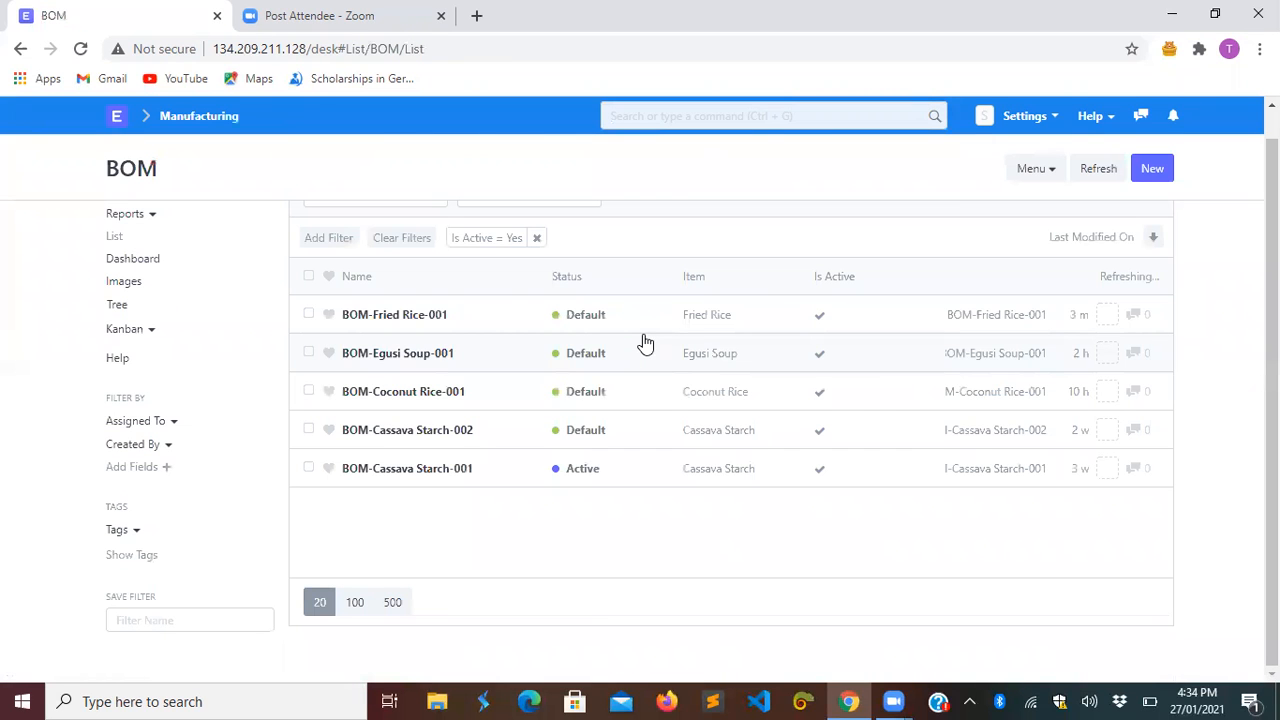
scroll(503, 410, up, 1)
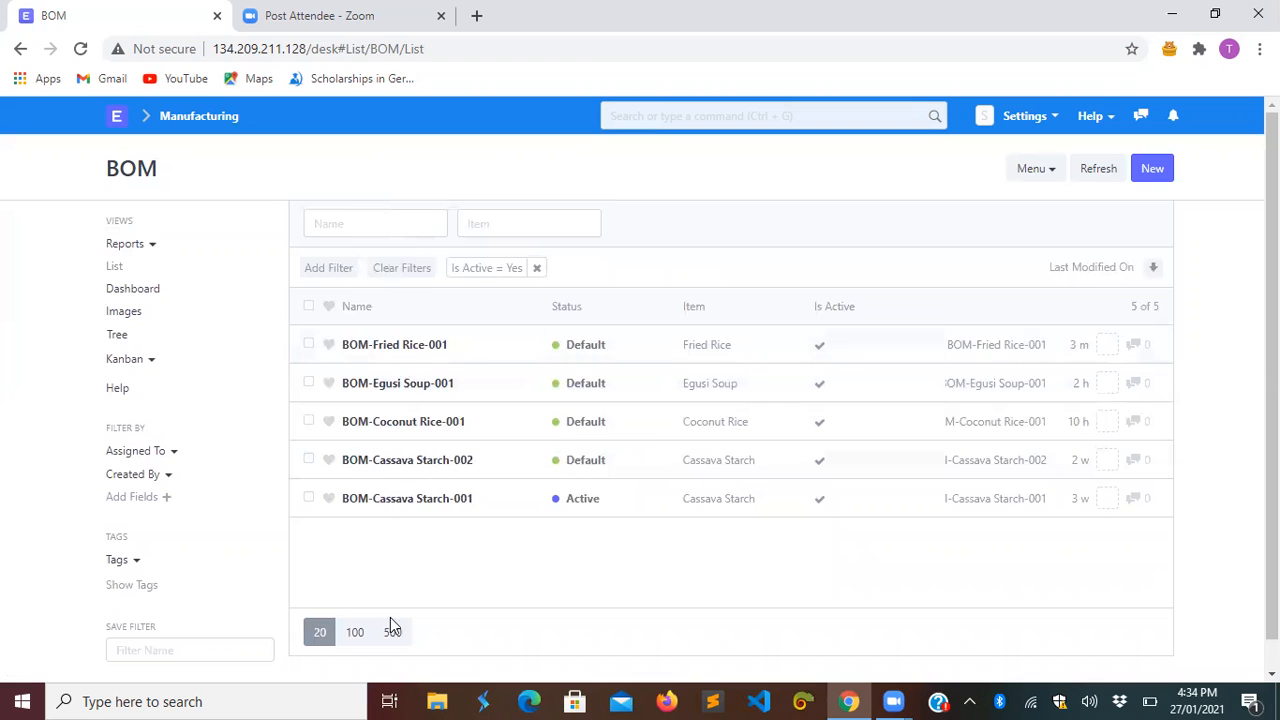
Filter the BOM list by the name "cass" and inspect what can be created from BOM-Cassava Starch-002.
click(376, 228)
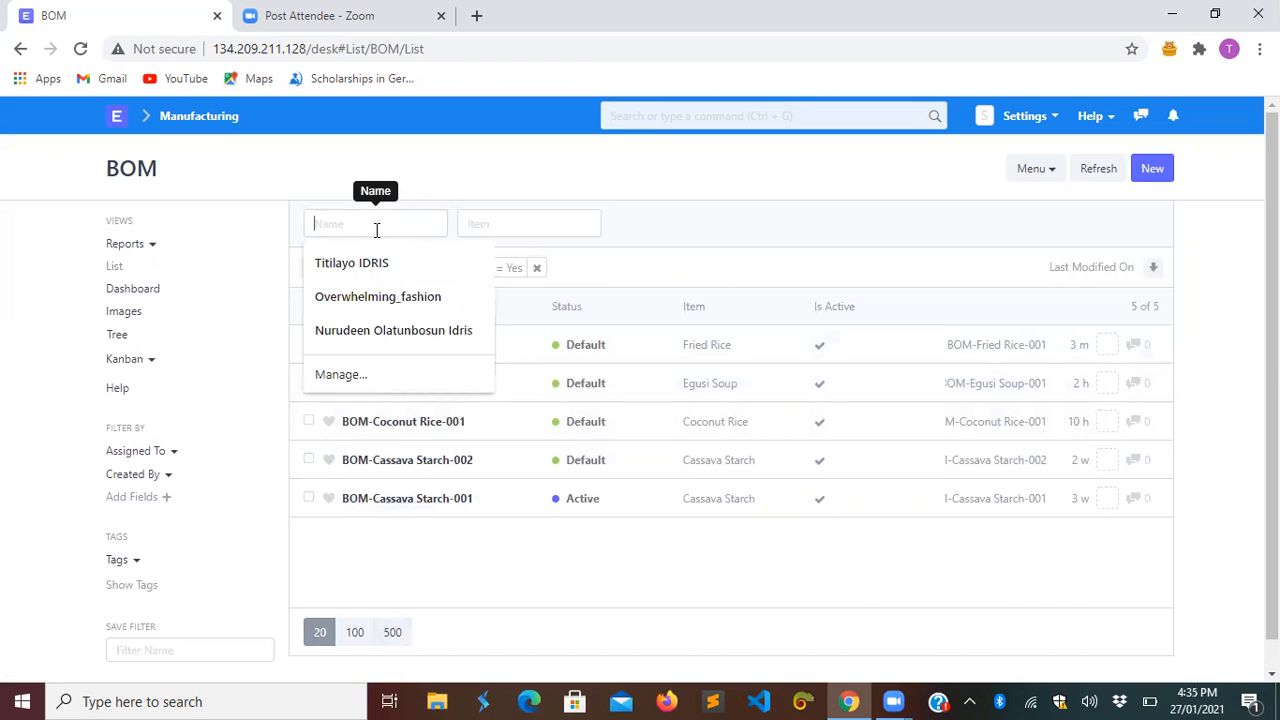
text(cass)
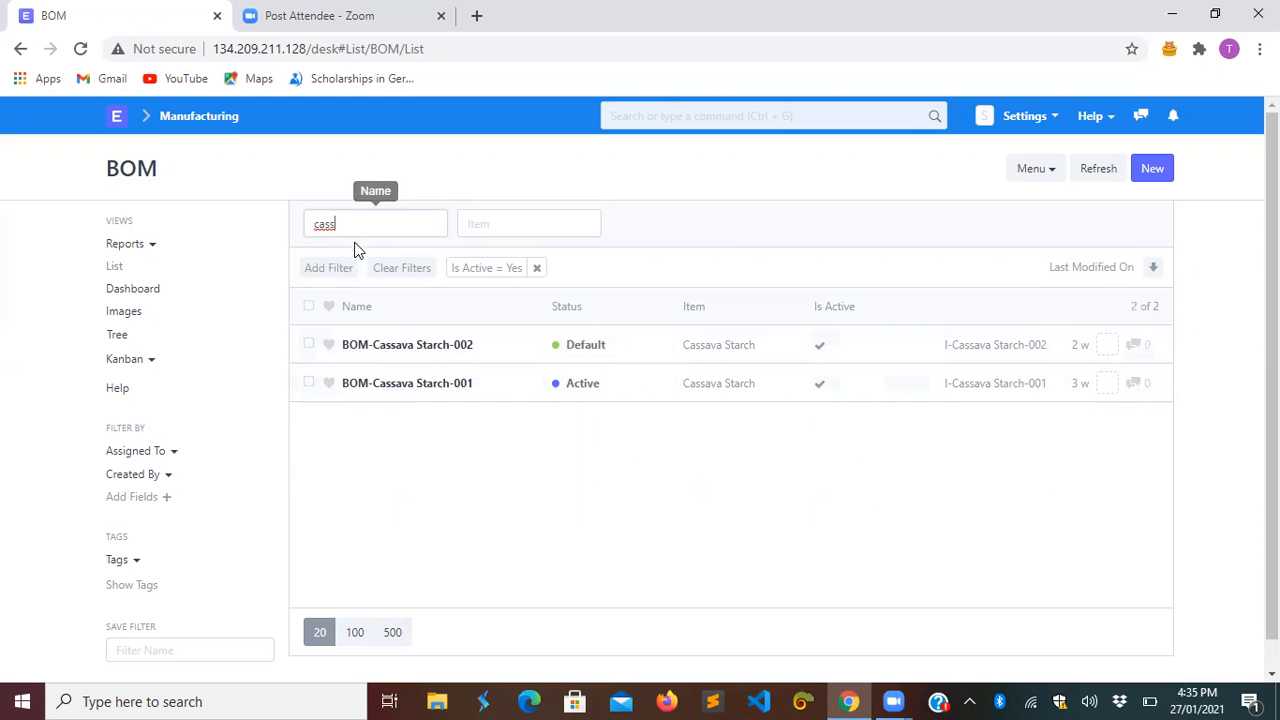
click(405, 350)
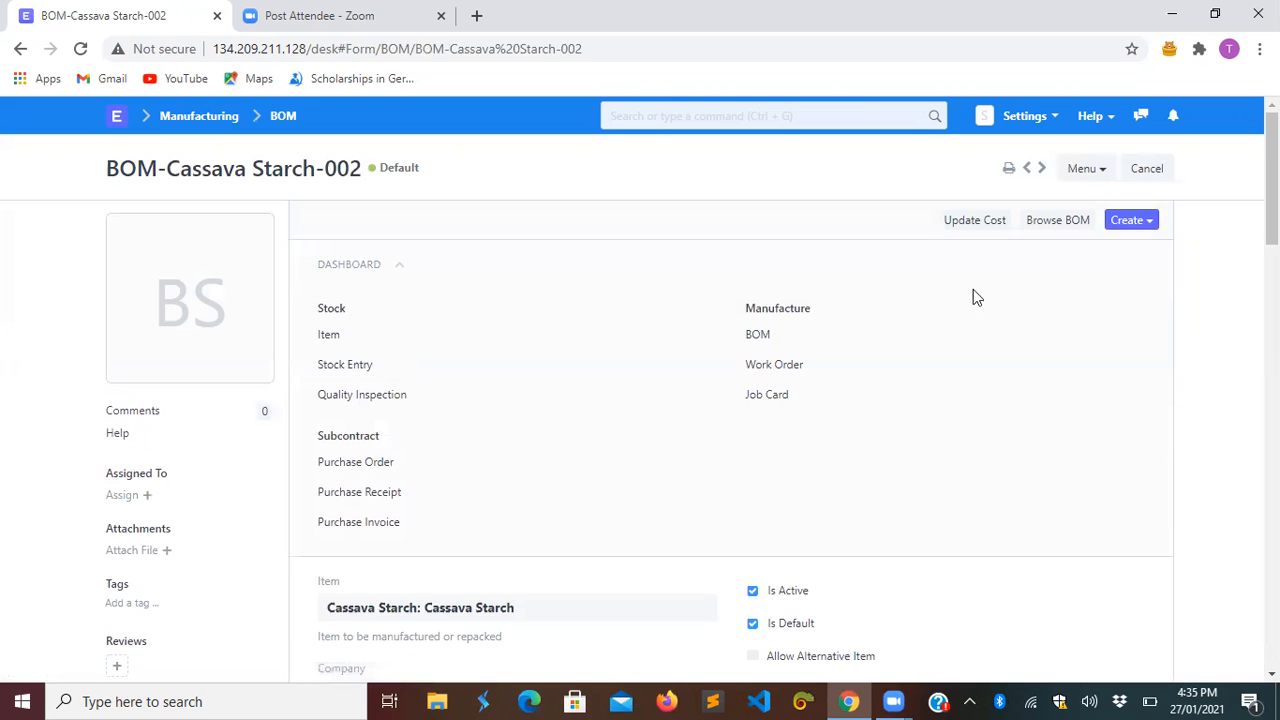
click(1145, 219)
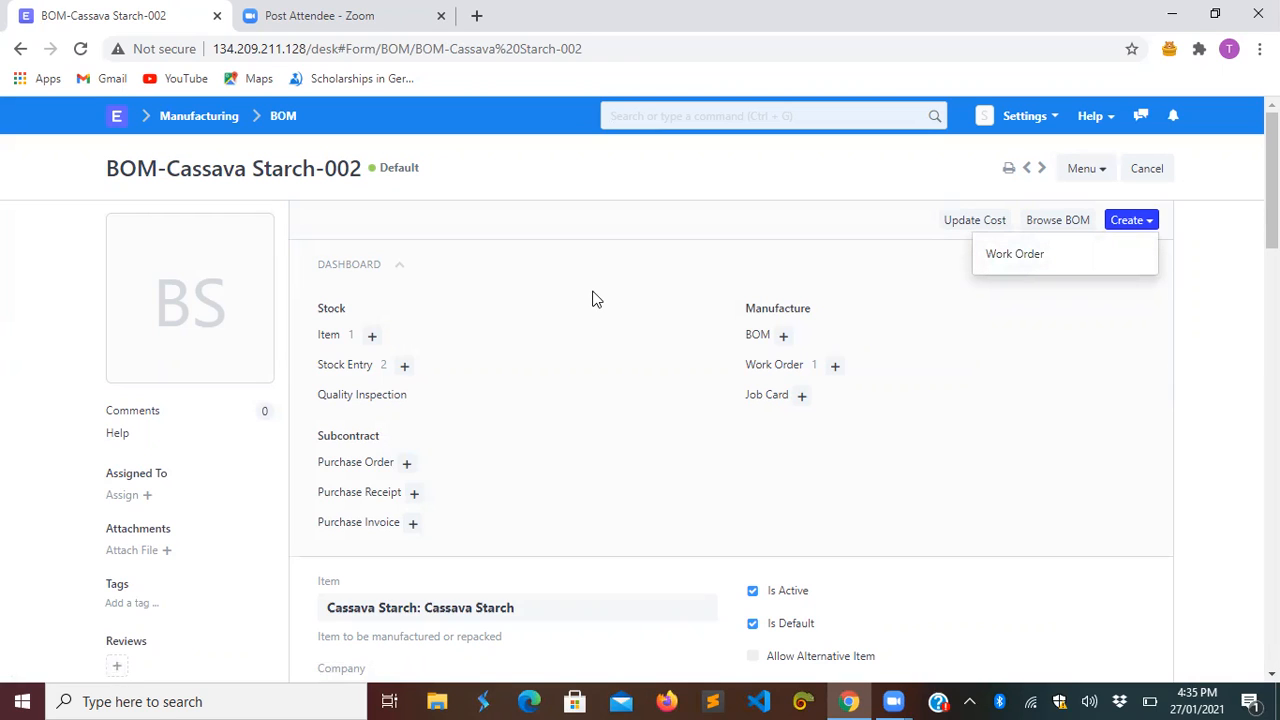
Go back to the BOM list, clear its name filter and return to the Manufacturing workspace.
click(21, 50)
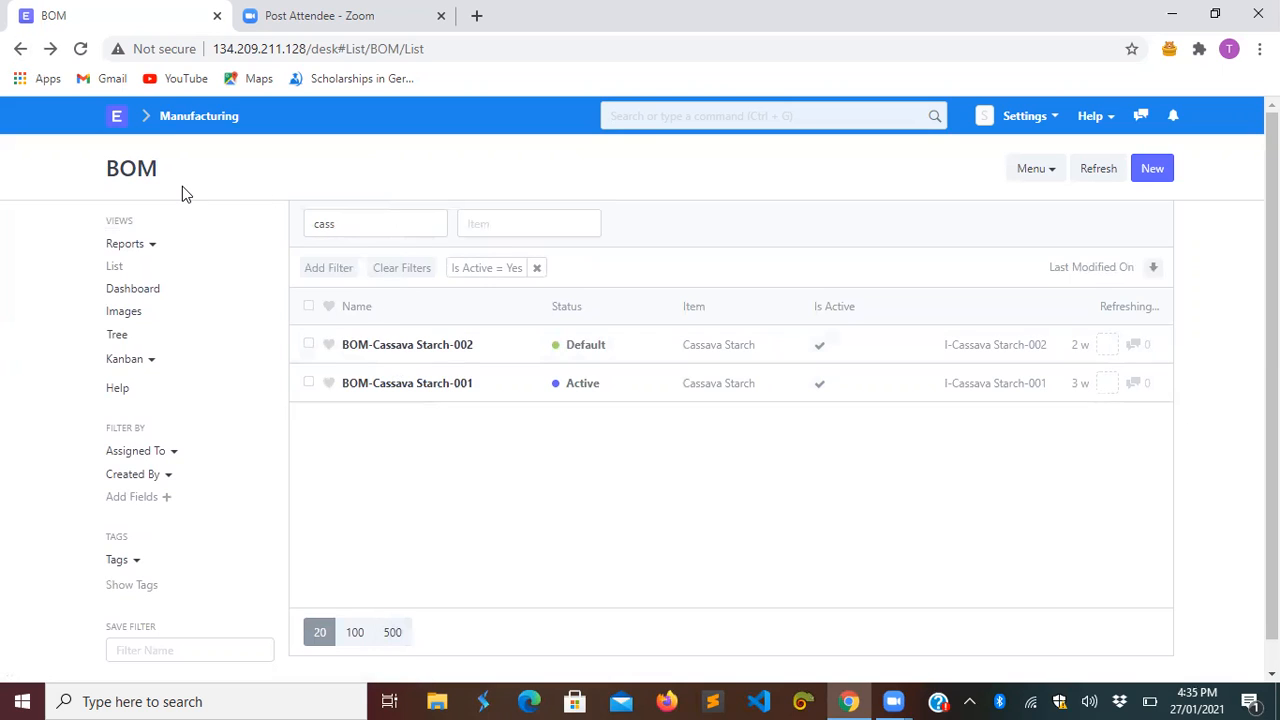
click(354, 230)
key(BackSpace)
key(BackSpace)
key(BackSpace)
key(BackSpace)
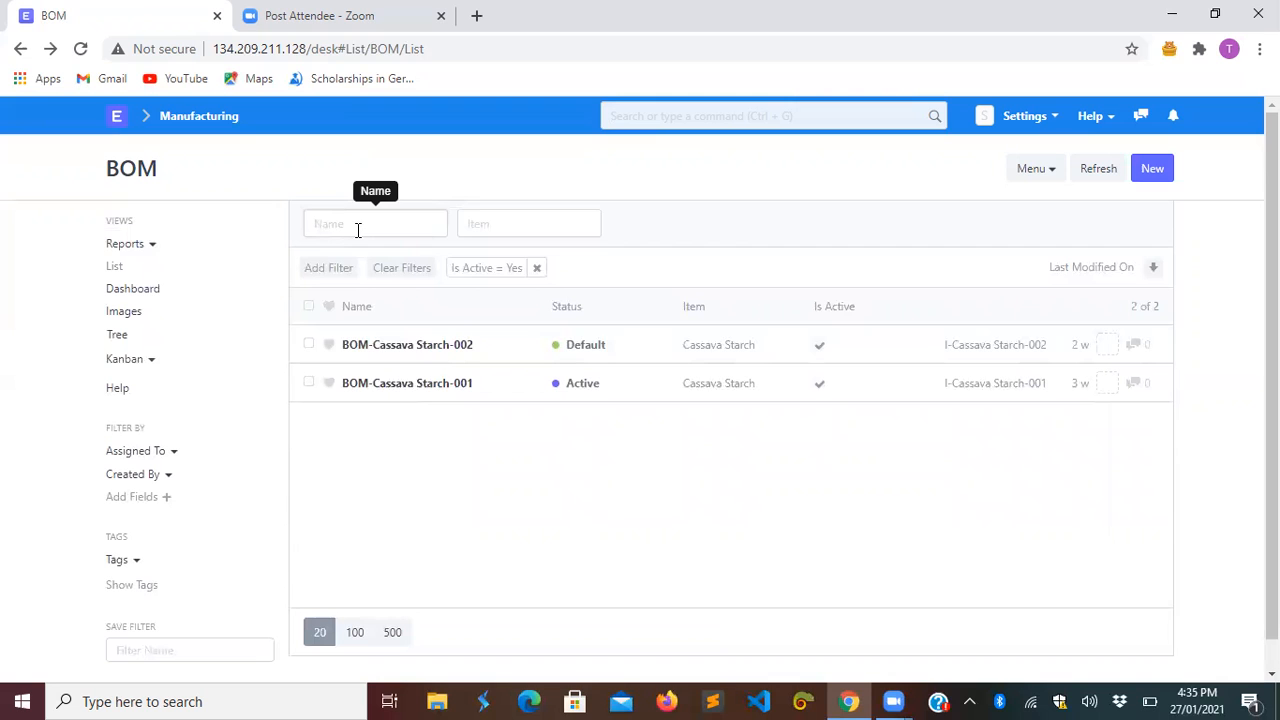
click(22, 50)
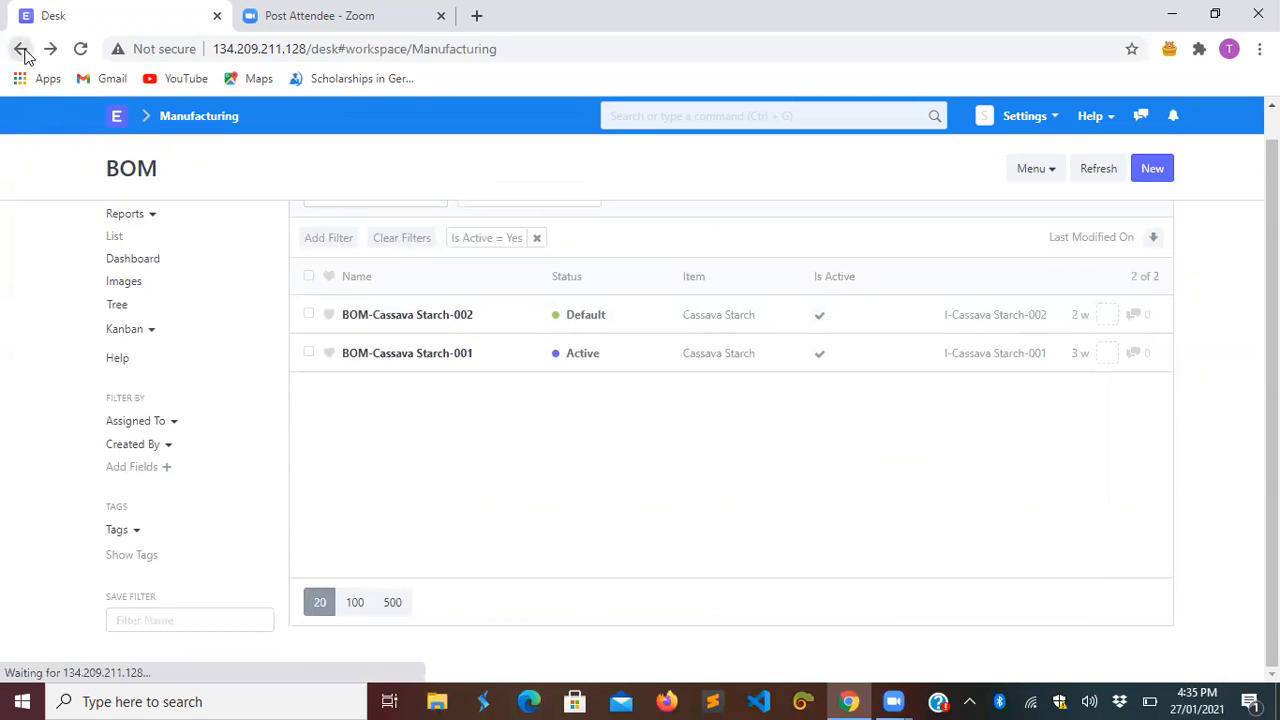